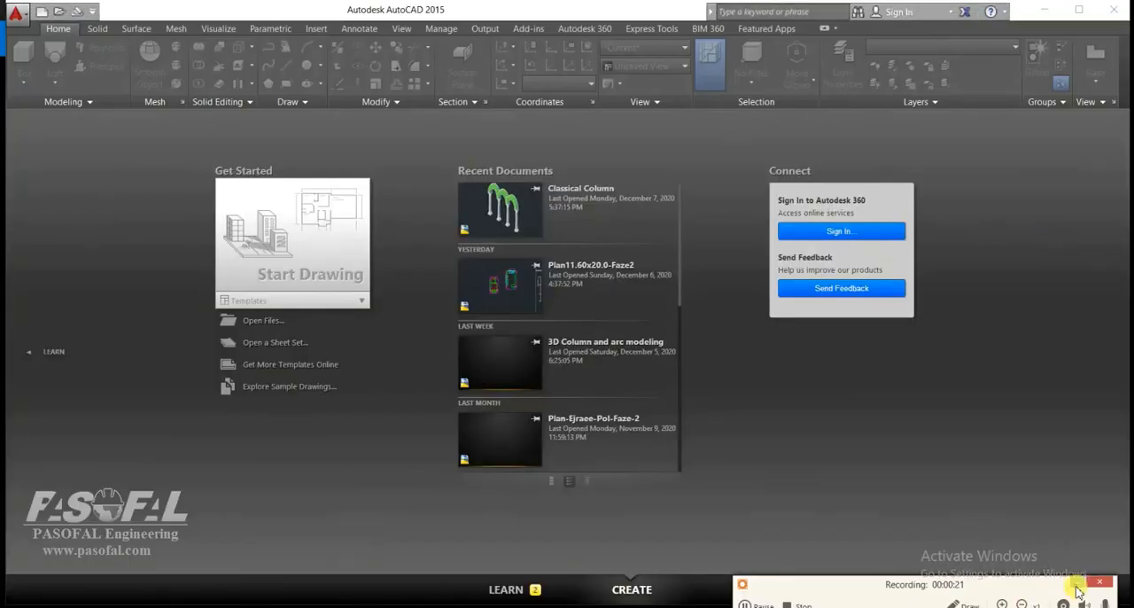
# Start a new drawing and attach the pallad image with full path, rotation 0 and scale factor 1.
pyautogui.click(326, 240)
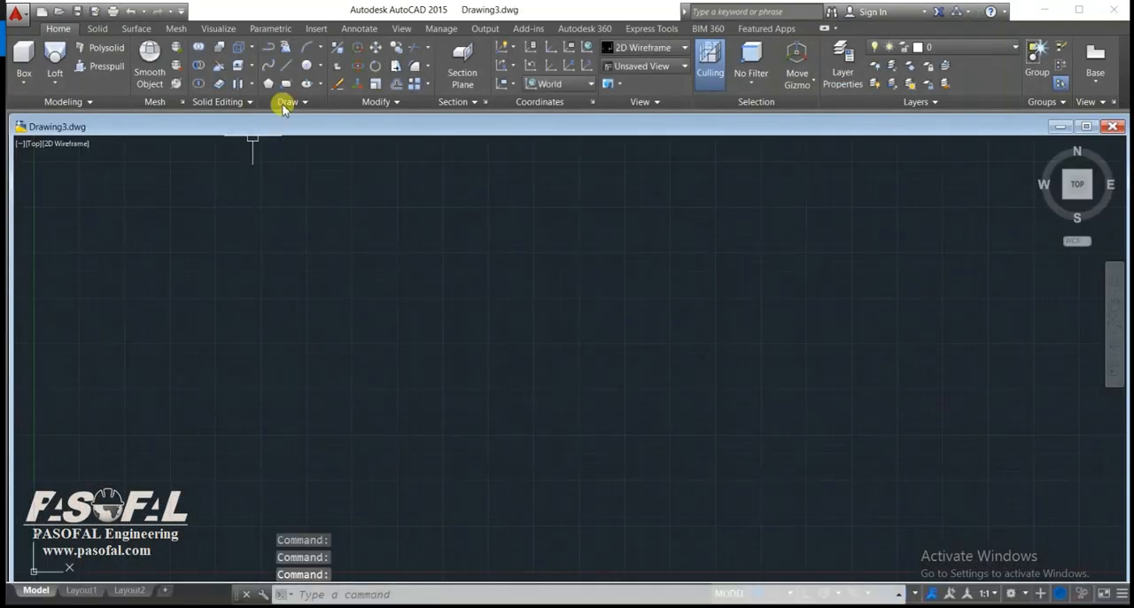
pyautogui.click(317, 29)
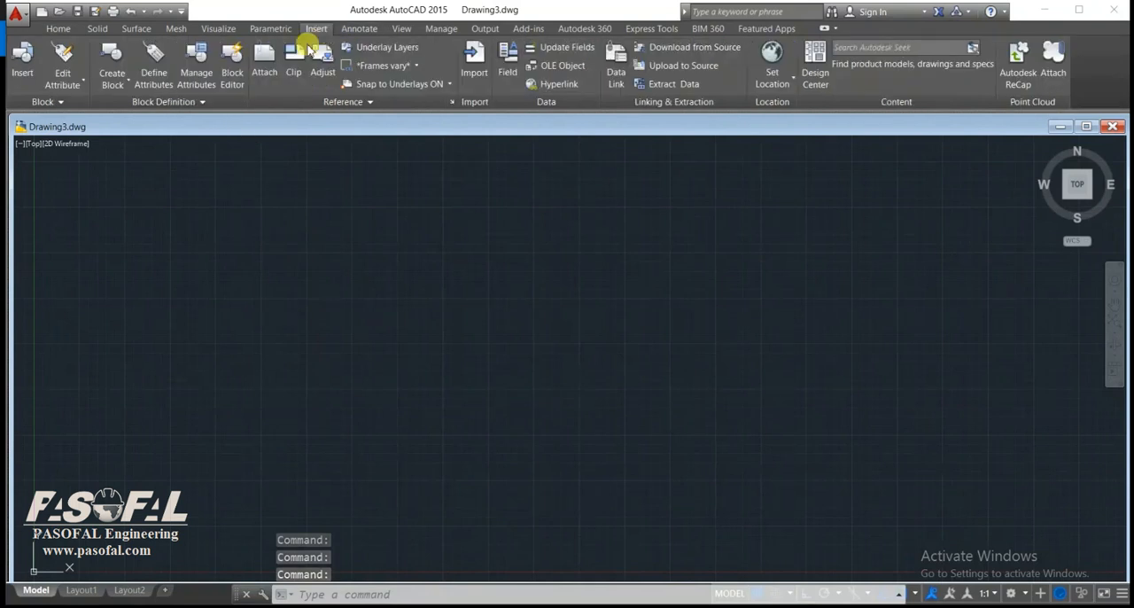
pyautogui.click(267, 71)
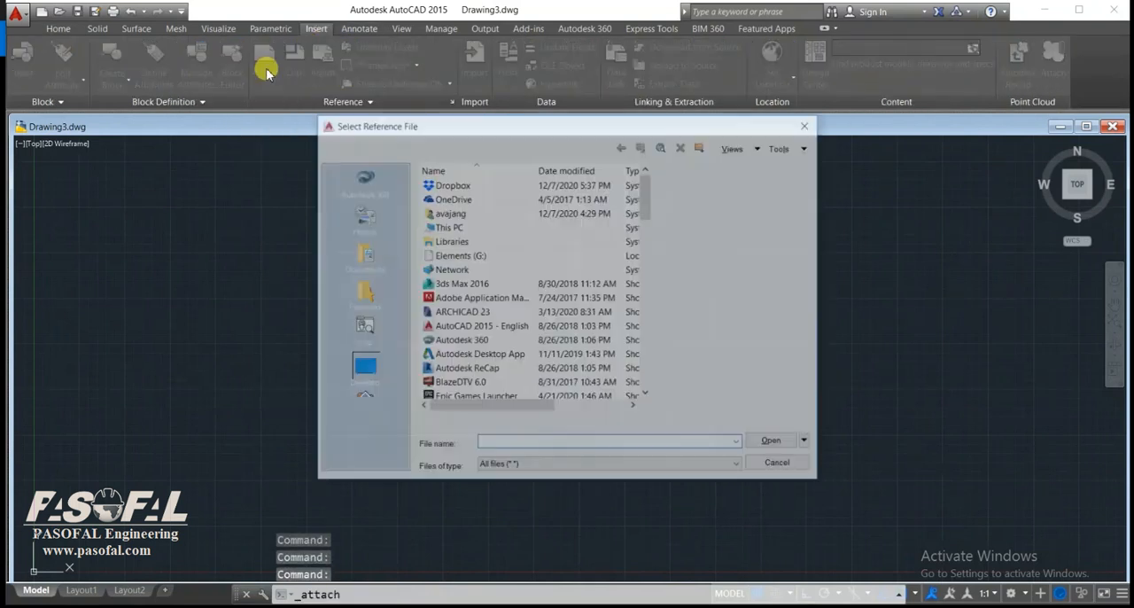
pyautogui.moveTo(648, 204); pyautogui.dragTo(636, 327)
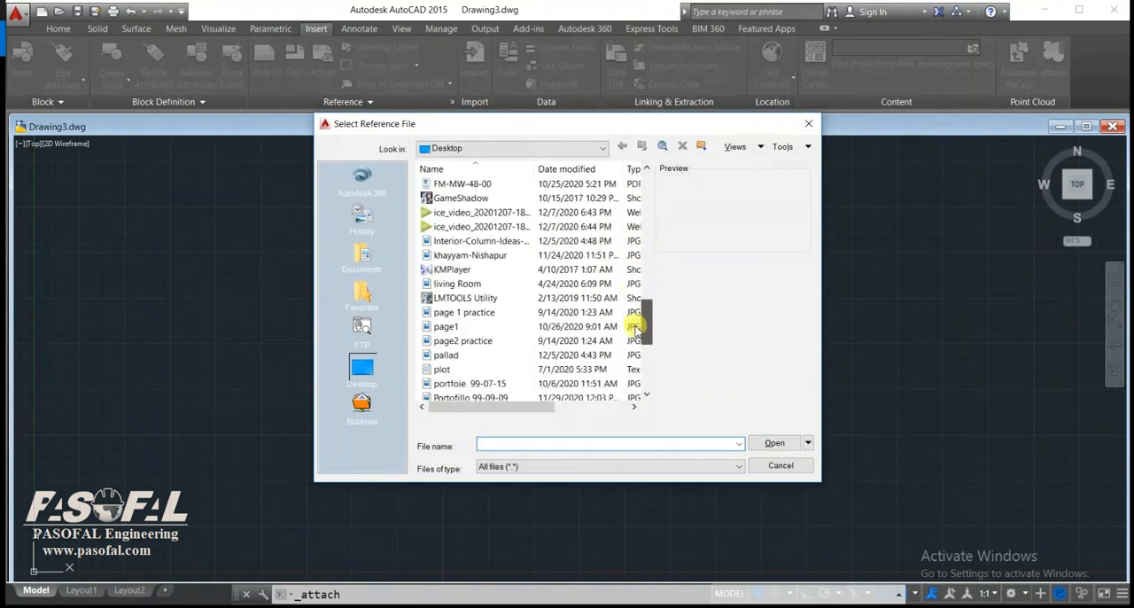
pyautogui.click(432, 355)
pyautogui.click(774, 442)
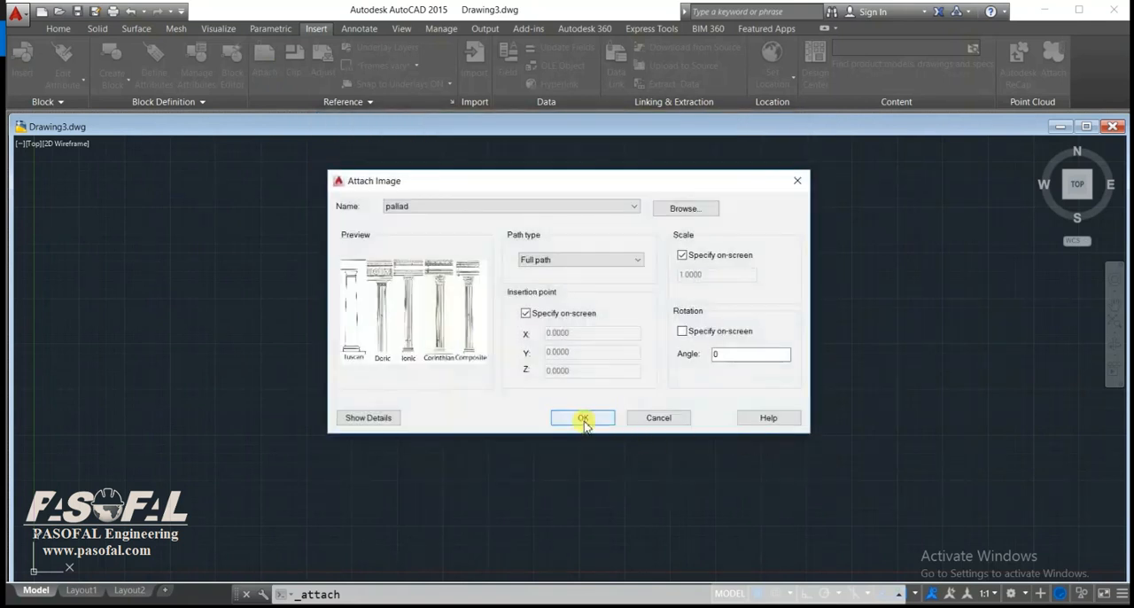
pyautogui.click(583, 420)
pyautogui.click(540, 405)
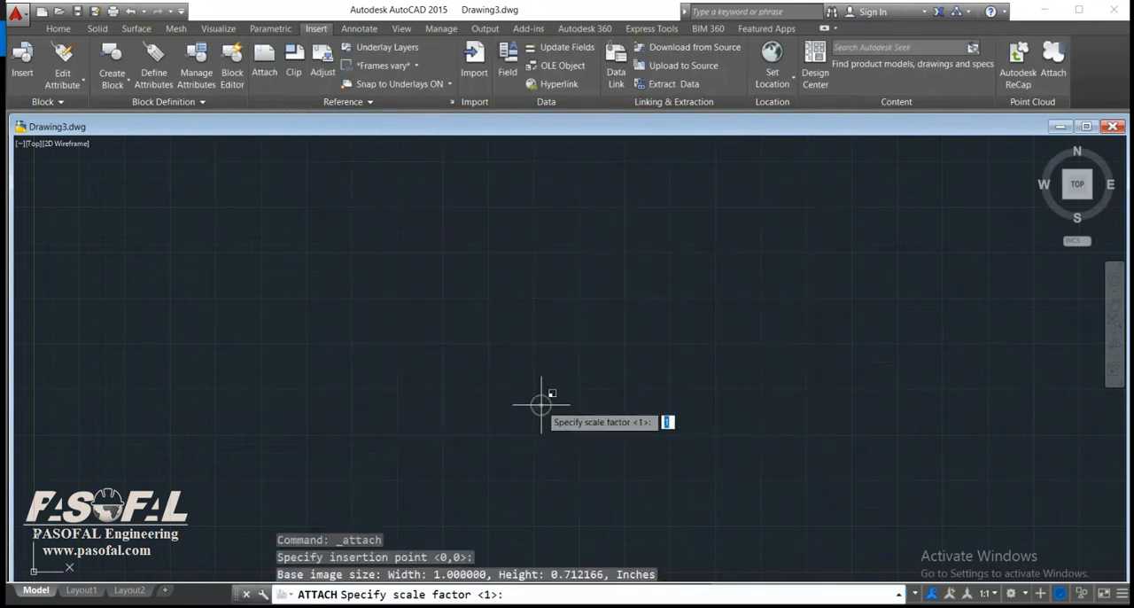
pyautogui.press('Return')
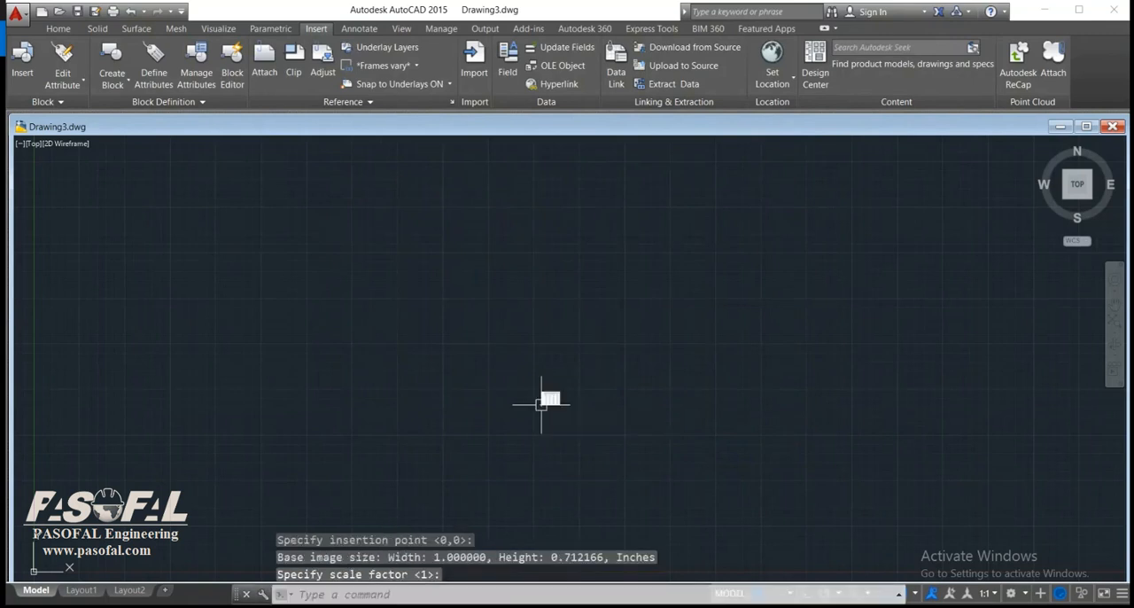
# Maximize the drawing window around the attached column image.
pyautogui.scroll(6, 542, 404)
pyautogui.moveTo(676, 355); pyautogui.dragTo(554, 428, button='middle')
pyautogui.click(1086, 126)
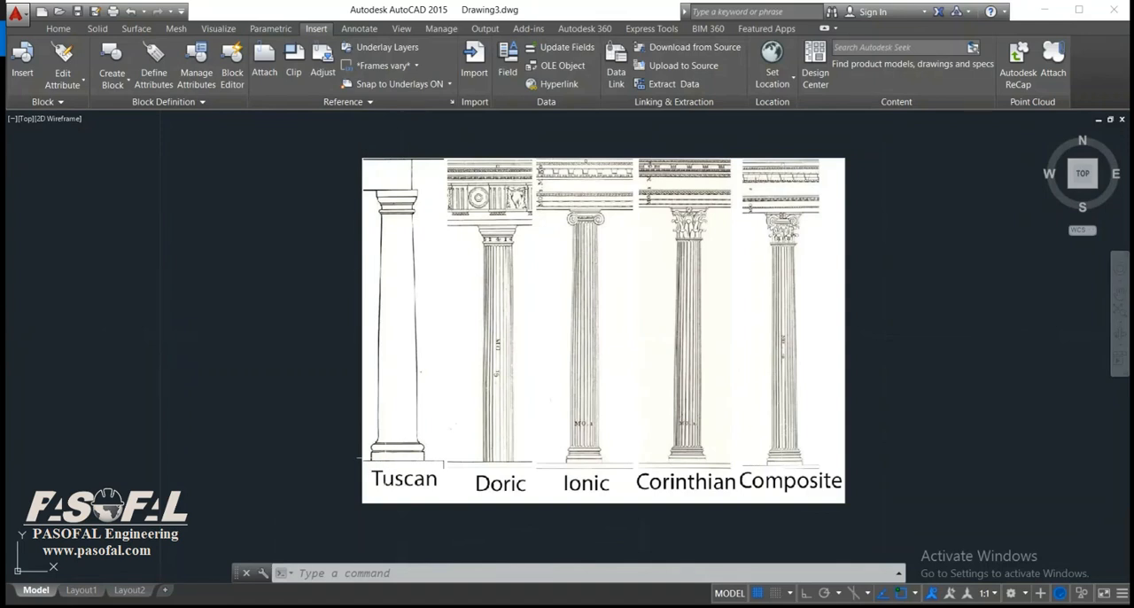
# Create a layer named New Layer and set its color to red.
pyautogui.click(54, 29)
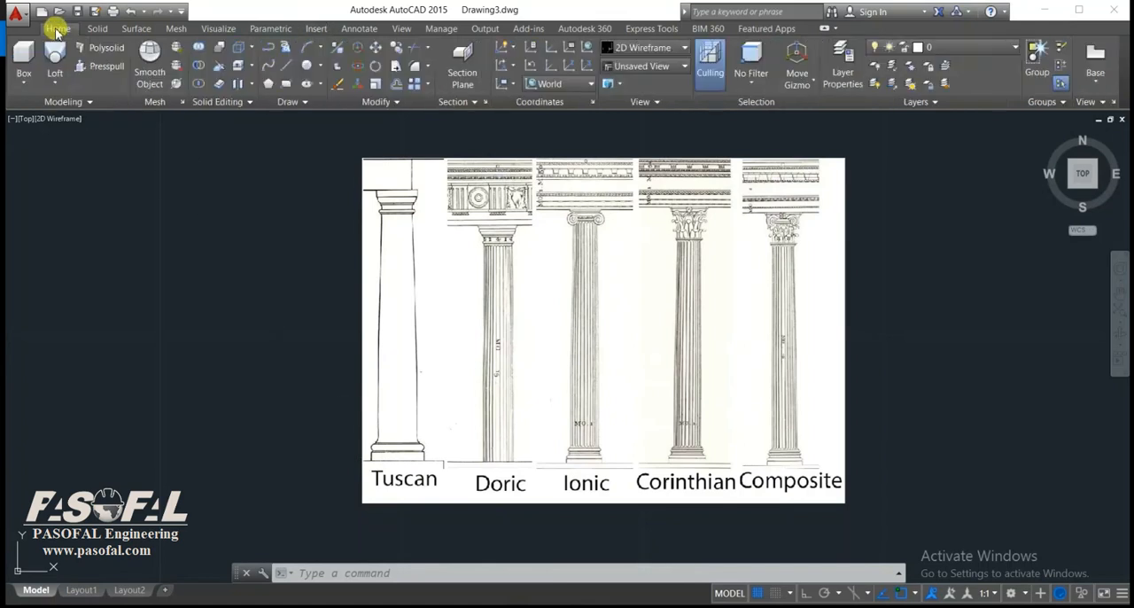
pyautogui.click(858, 82)
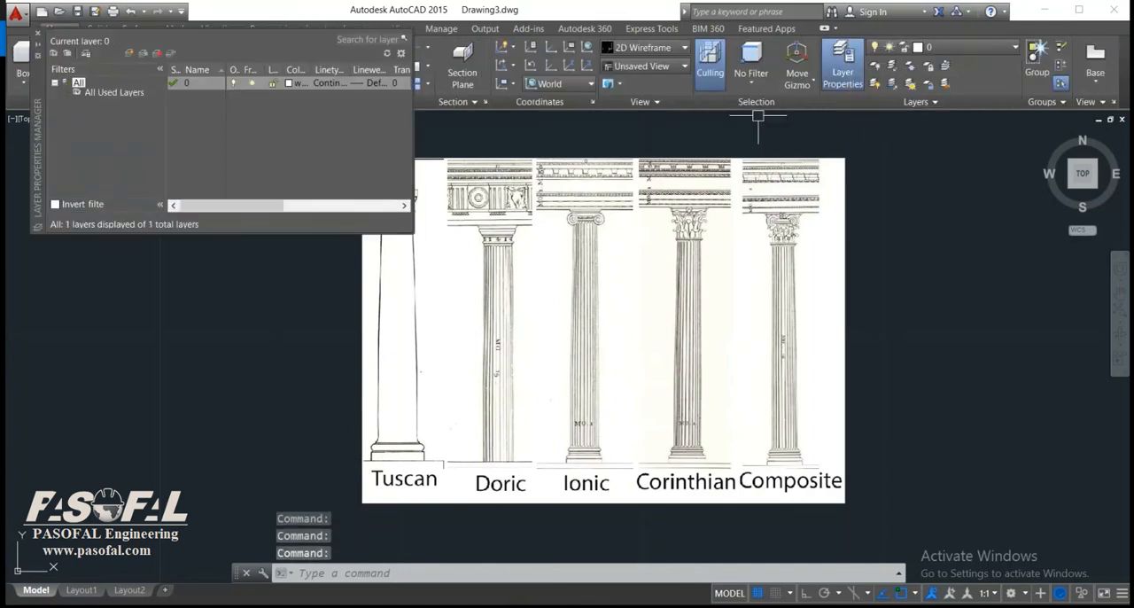
pyautogui.click(131, 55)
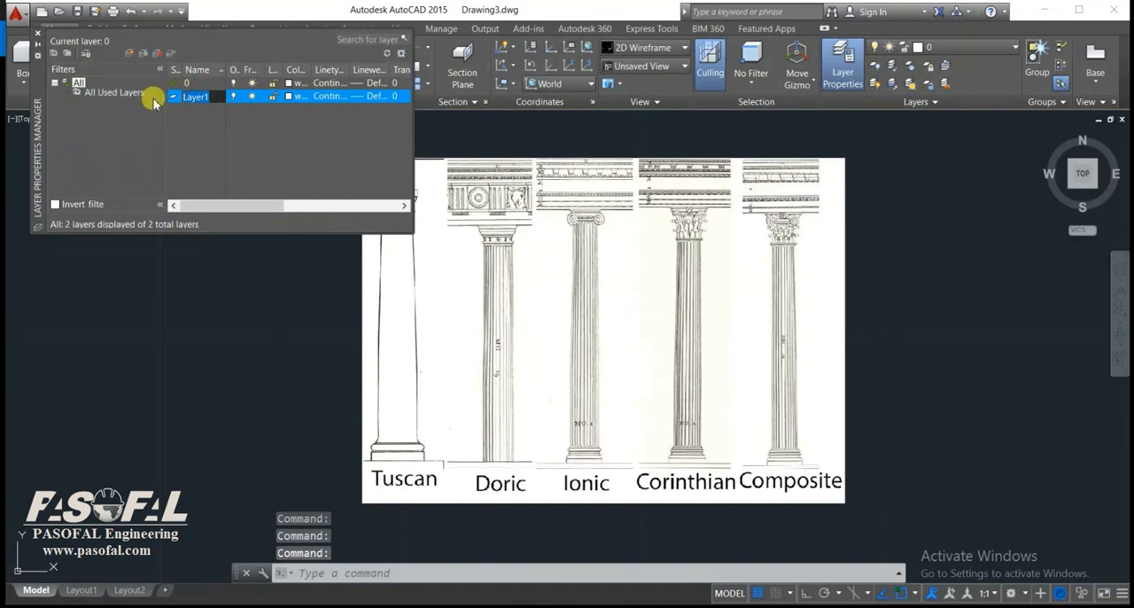
pyautogui.write('New')
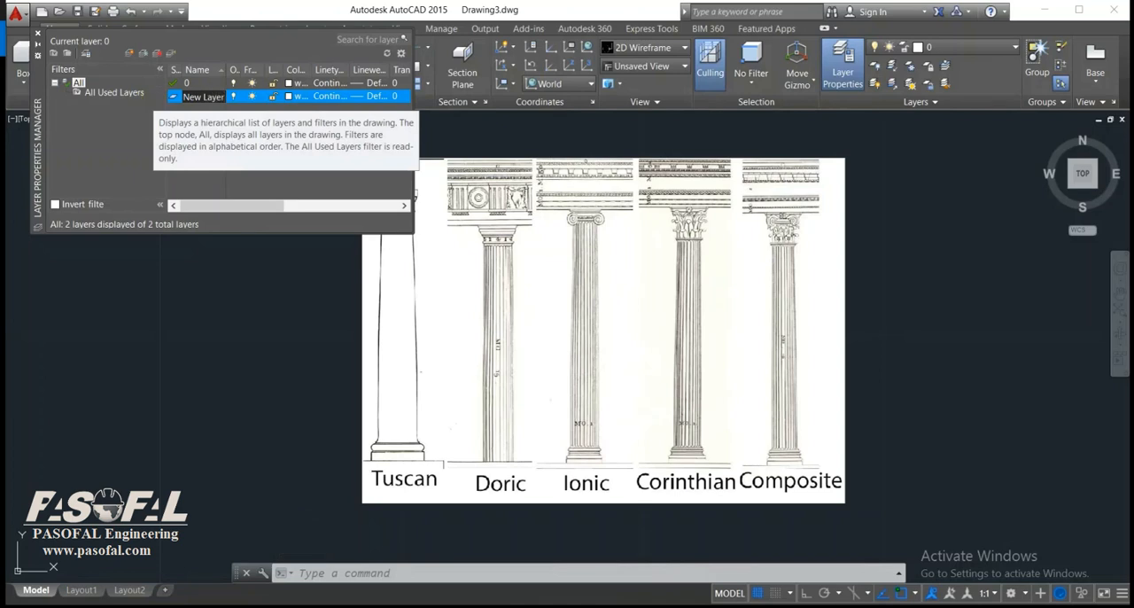
pyautogui.click(288, 97)
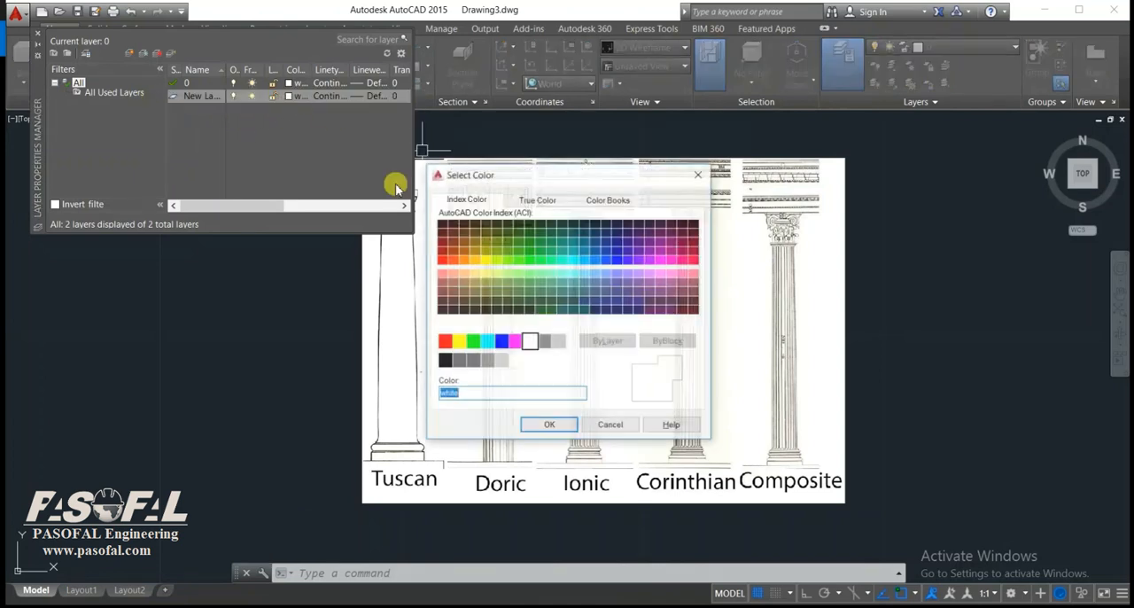
pyautogui.click(445, 342)
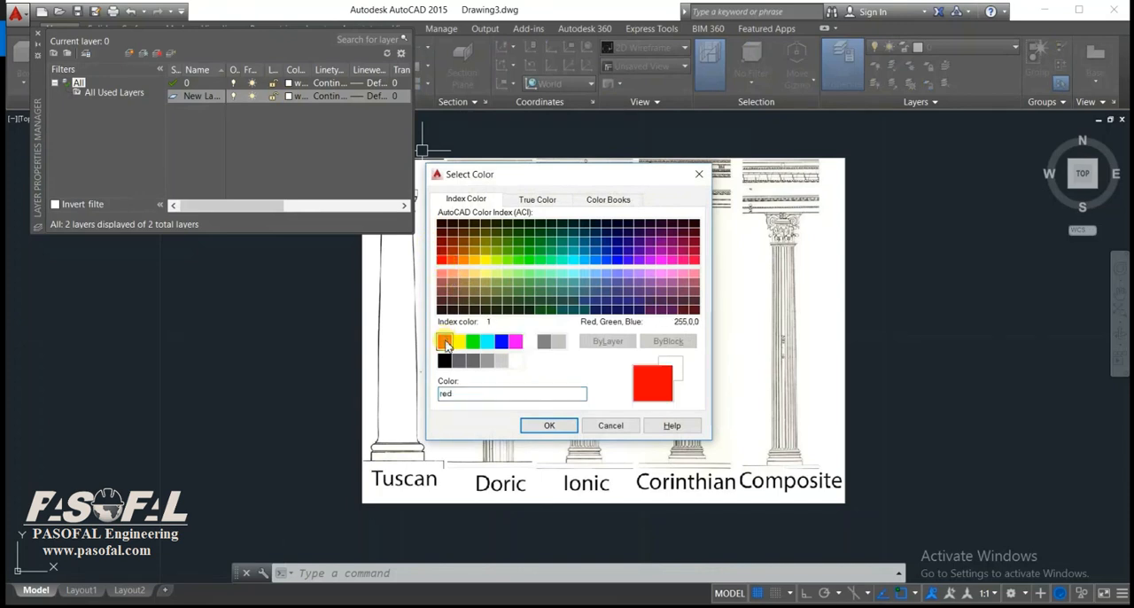
pyautogui.click(551, 427)
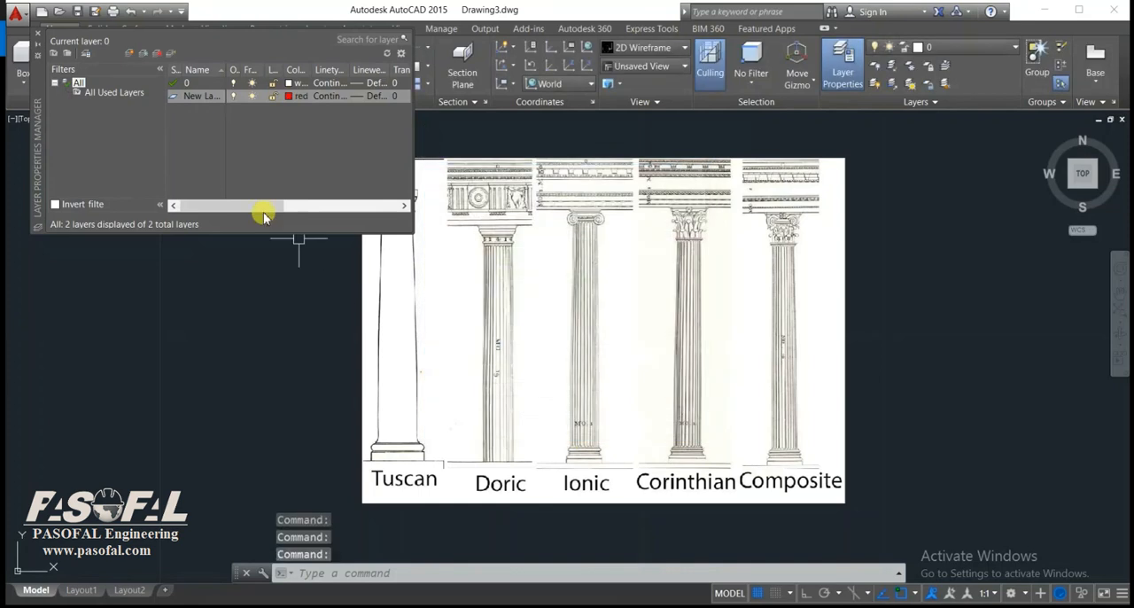
# Create a second layer named 3D, set its color to green and close the layer manager.
pyautogui.click(128, 54)
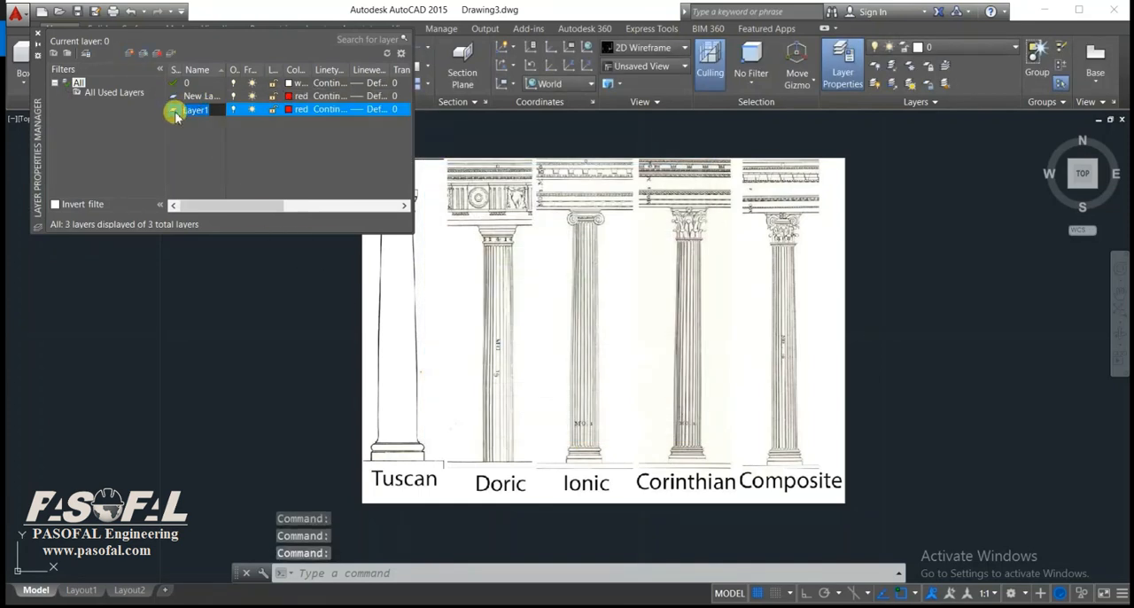
pyautogui.write('3D')
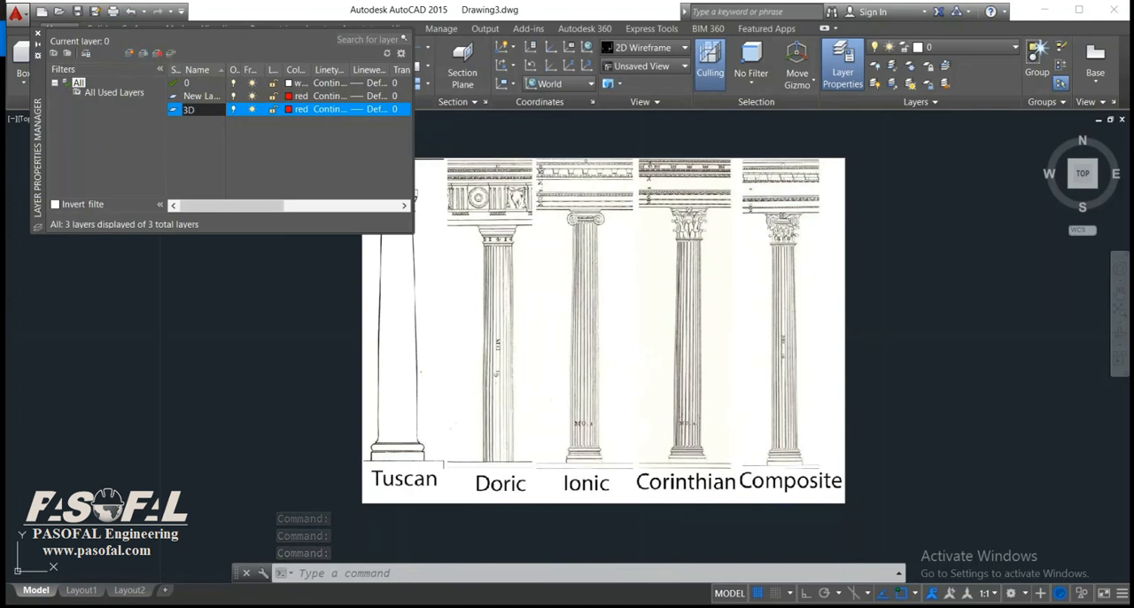
pyautogui.click(293, 109)
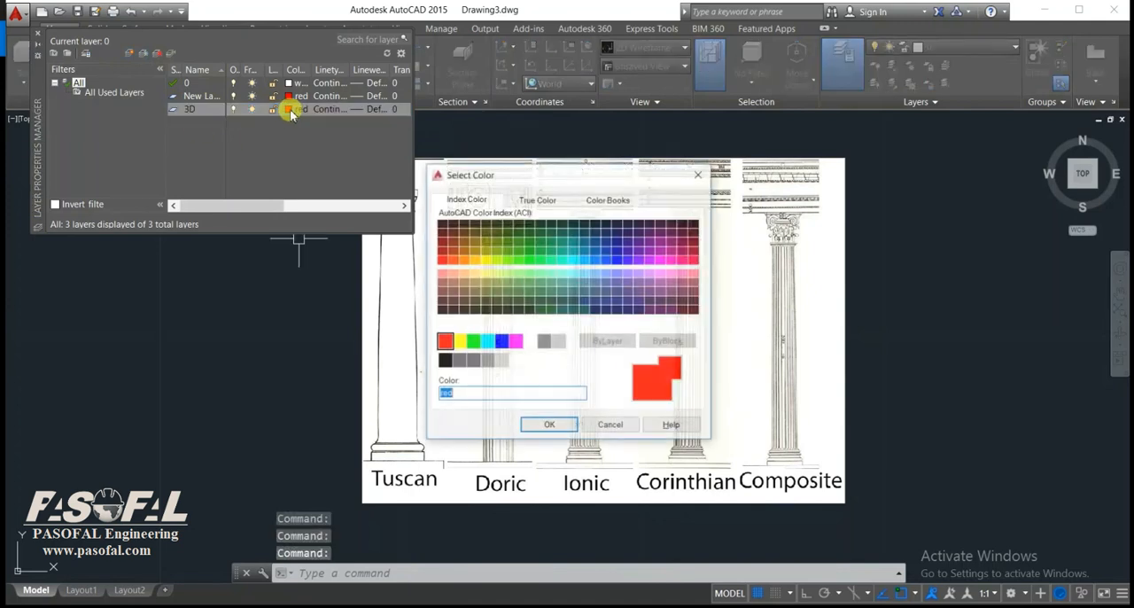
pyautogui.click(473, 342)
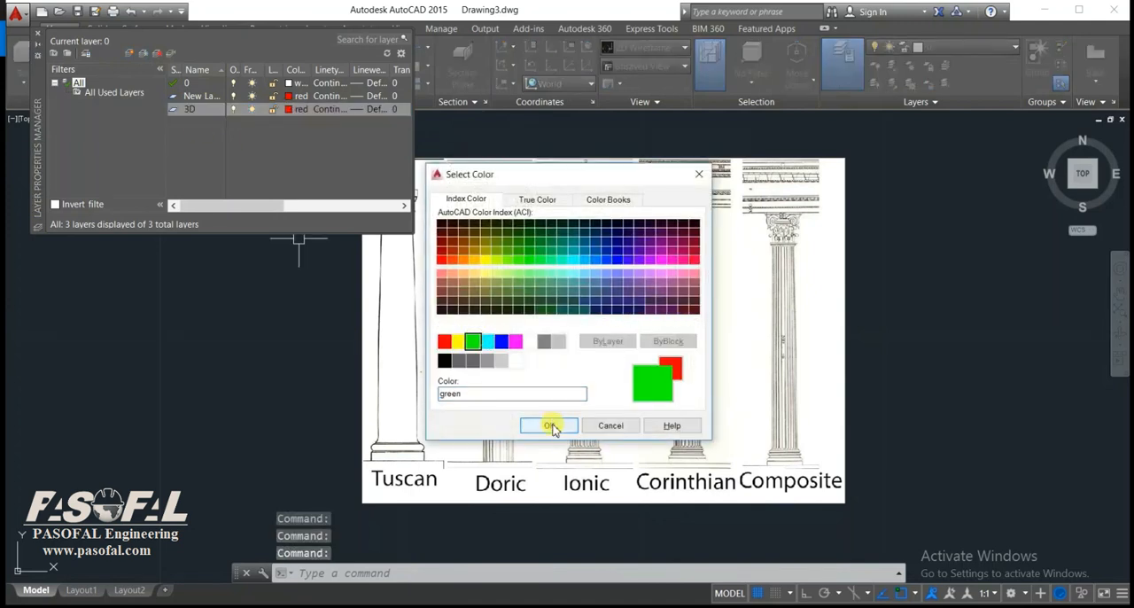
pyautogui.click(549, 426)
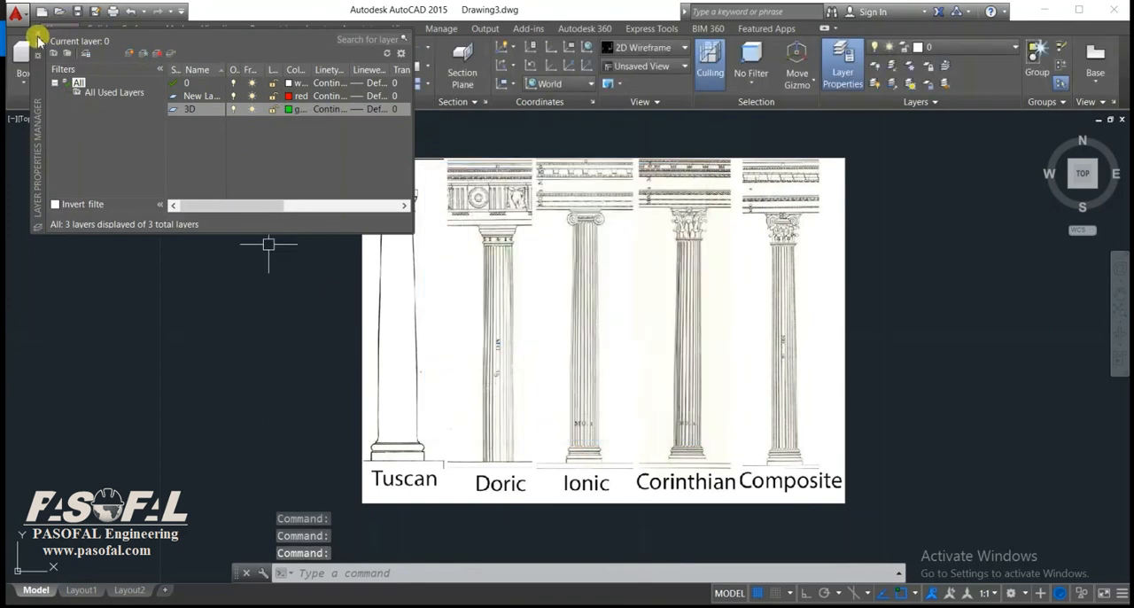
pyautogui.click(38, 41)
# Assign the attached column image to the layer New Layer.
pyautogui.click(843, 252)
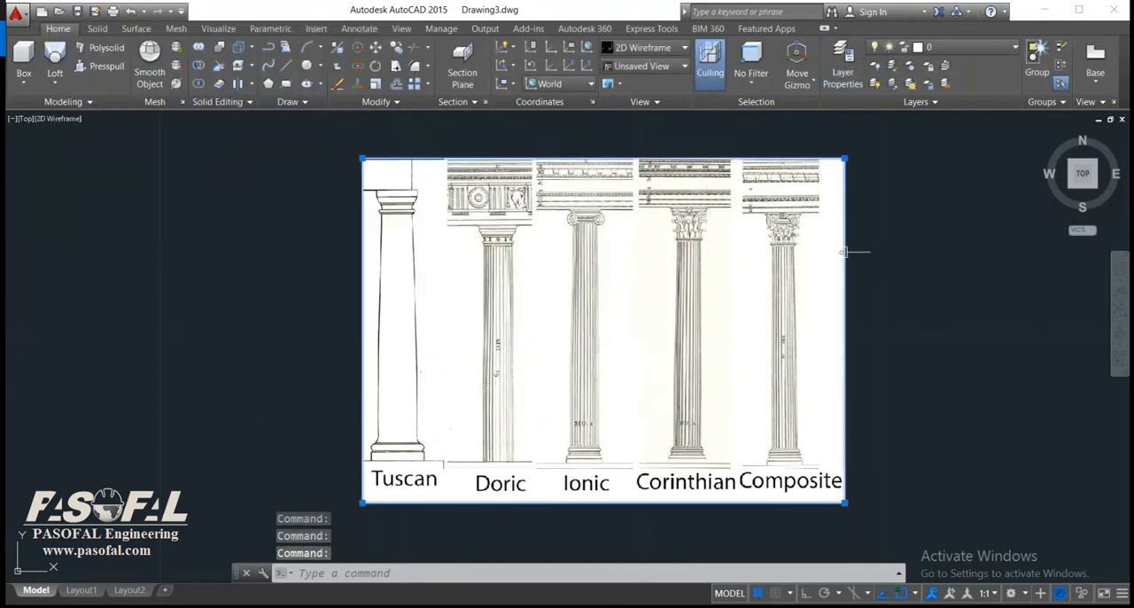
pyautogui.click(59, 28)
pyautogui.click(964, 46)
pyautogui.click(949, 101)
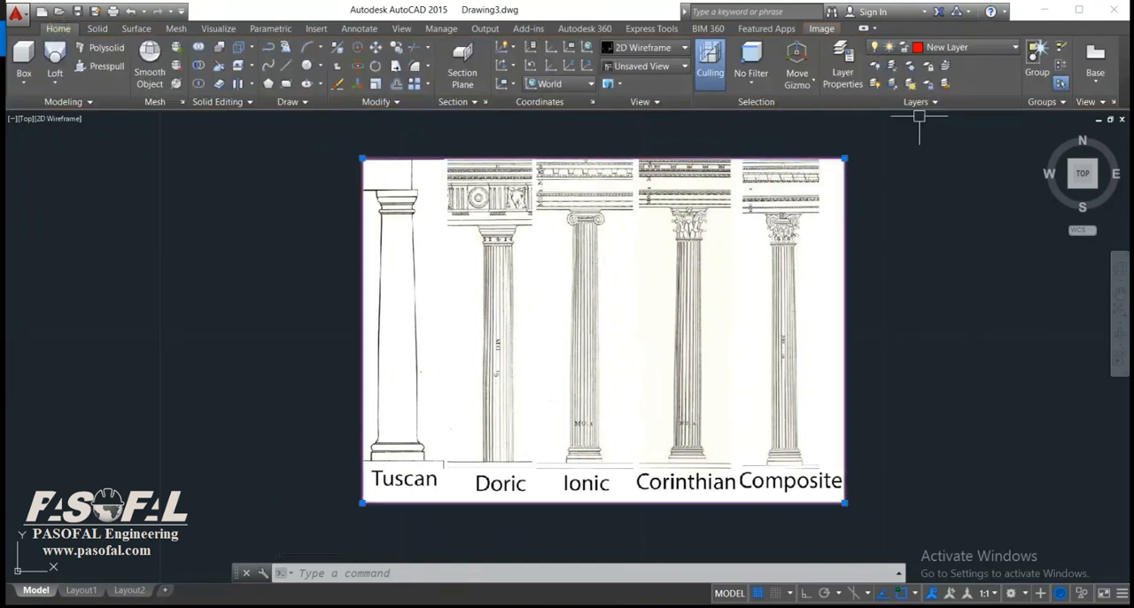
pyautogui.press('Escape')
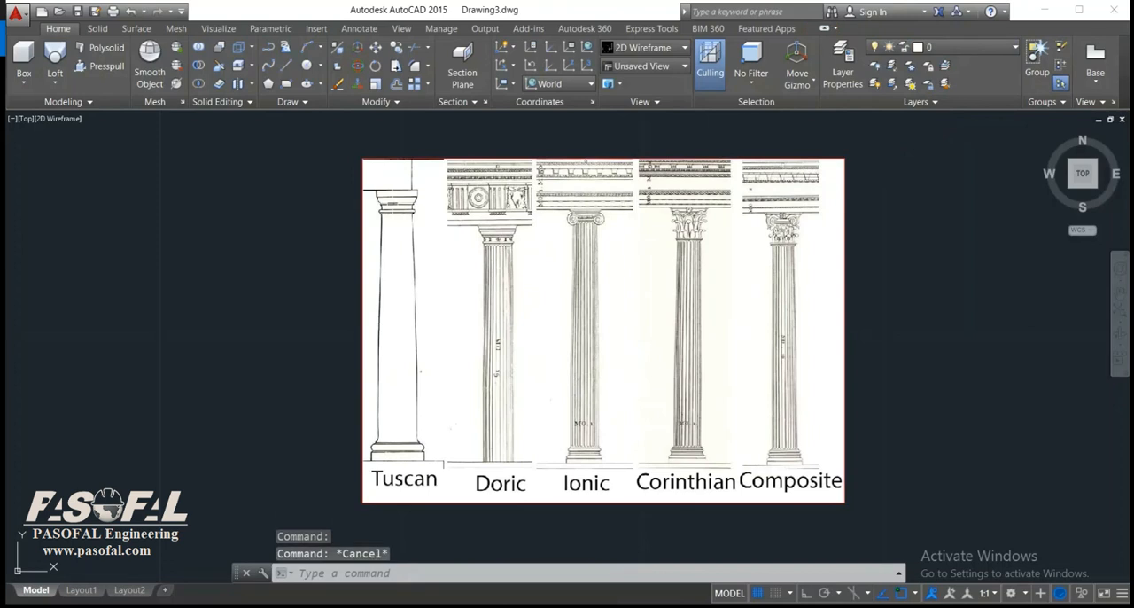
# Set the attached column image's fade to 66.
pyautogui.click(405, 158)
pyautogui.moveTo(12, 83); pyautogui.dragTo(71, 84)
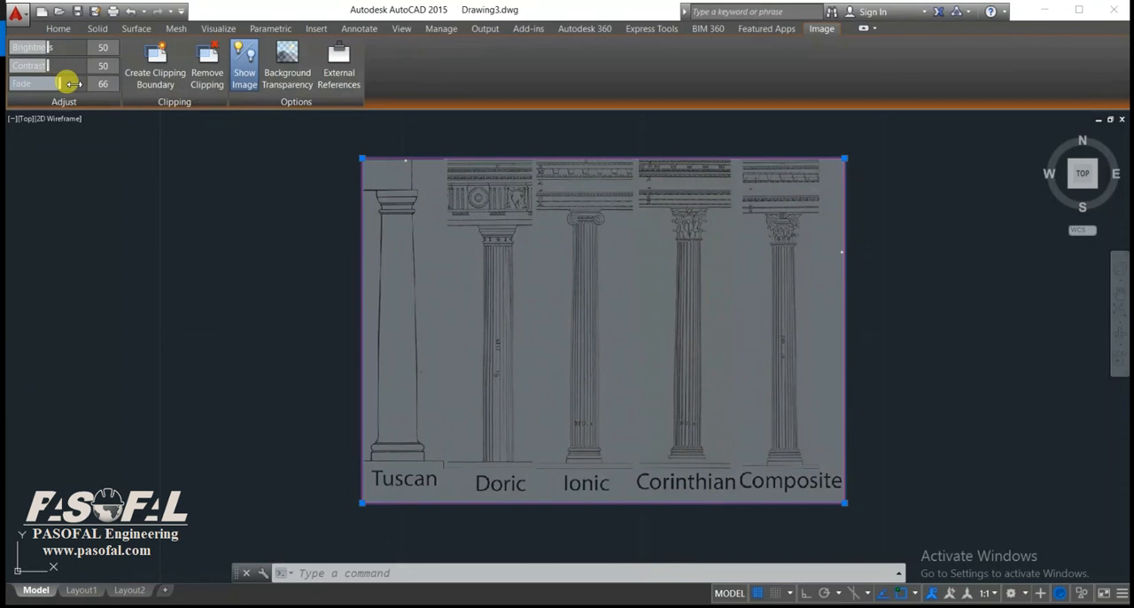
pyautogui.press('Escape')
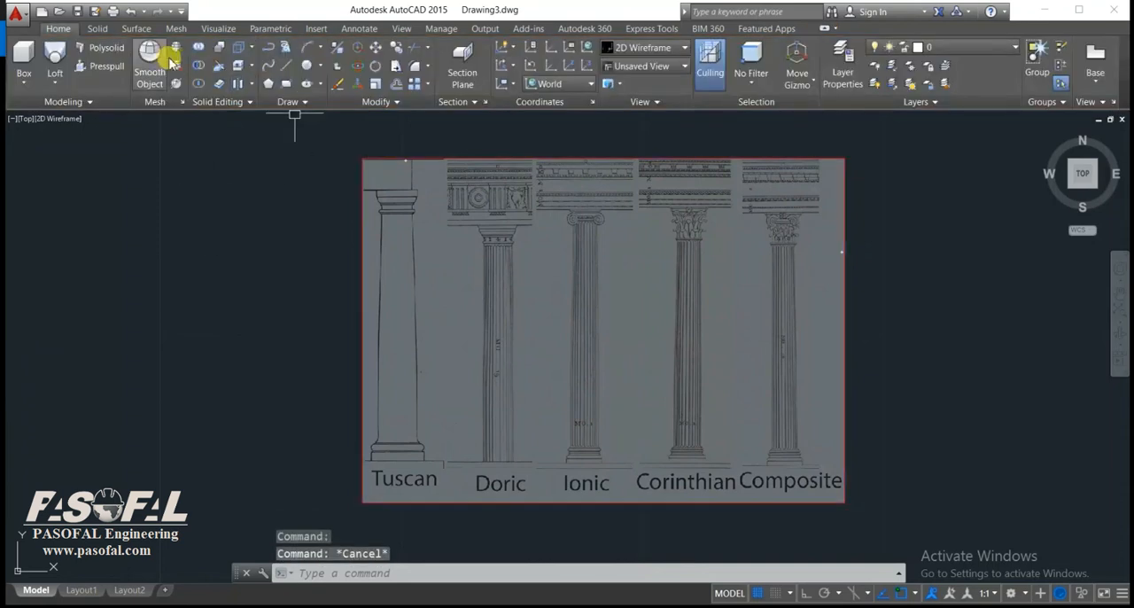
# On the 3D layer, trace the Tuscan capital's top block with ortho lines: its right edge about 0.015 long and the short inward ledge below.
pyautogui.click(946, 42)
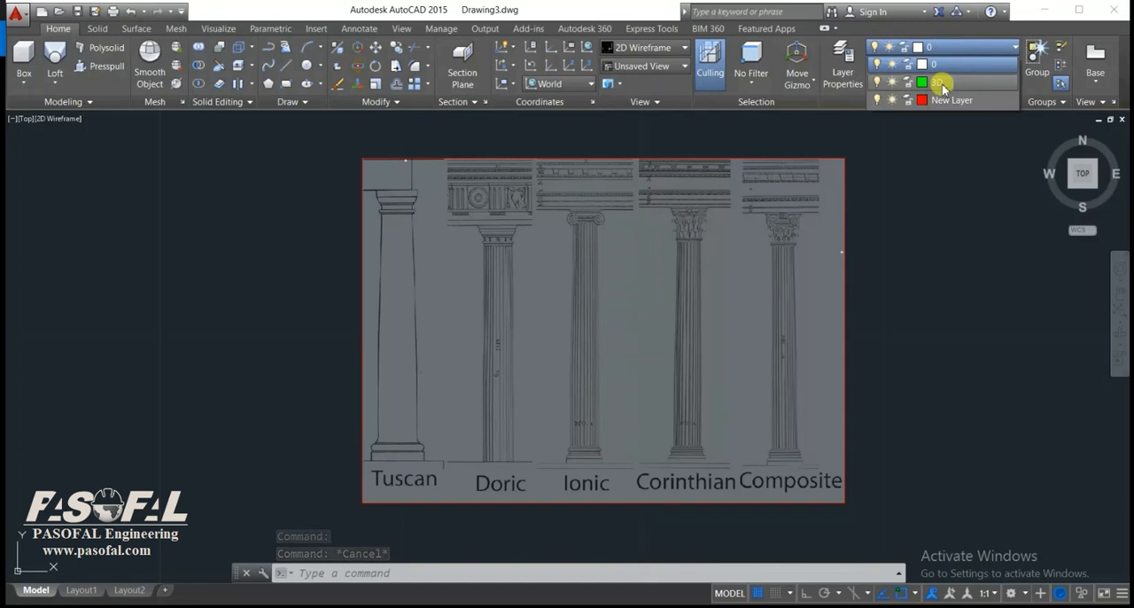
pyautogui.click(942, 84)
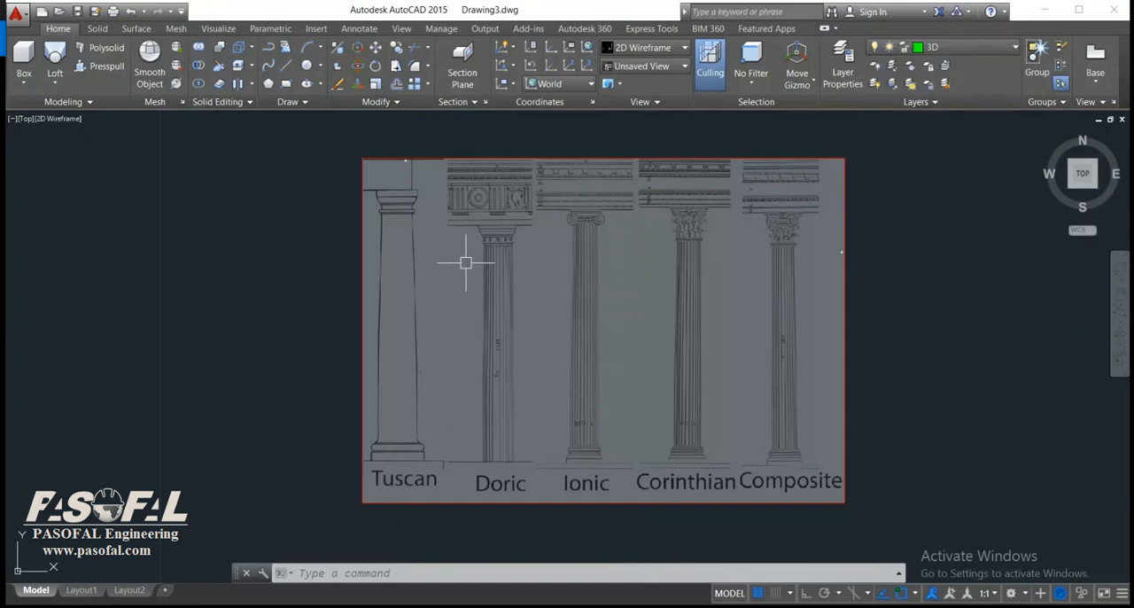
pyautogui.write('l')
pyautogui.press('Return')
pyautogui.moveTo(463, 261); pyautogui.dragTo(553, 288, button='middle')
pyautogui.scroll(7, 510, 225)
pyautogui.click(480, 184)
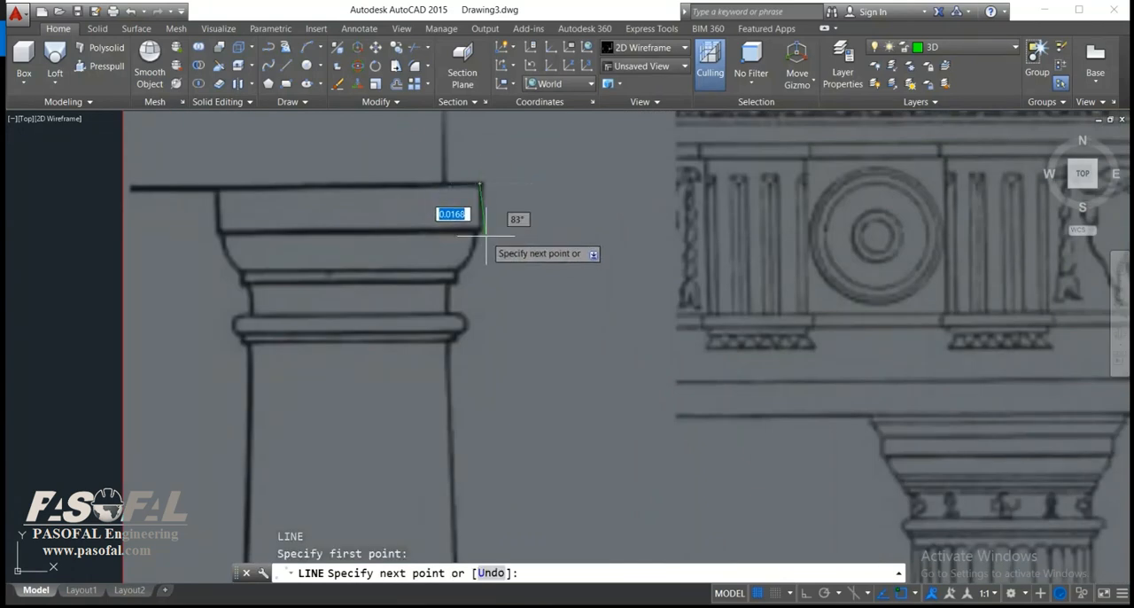
pyautogui.press('F8')
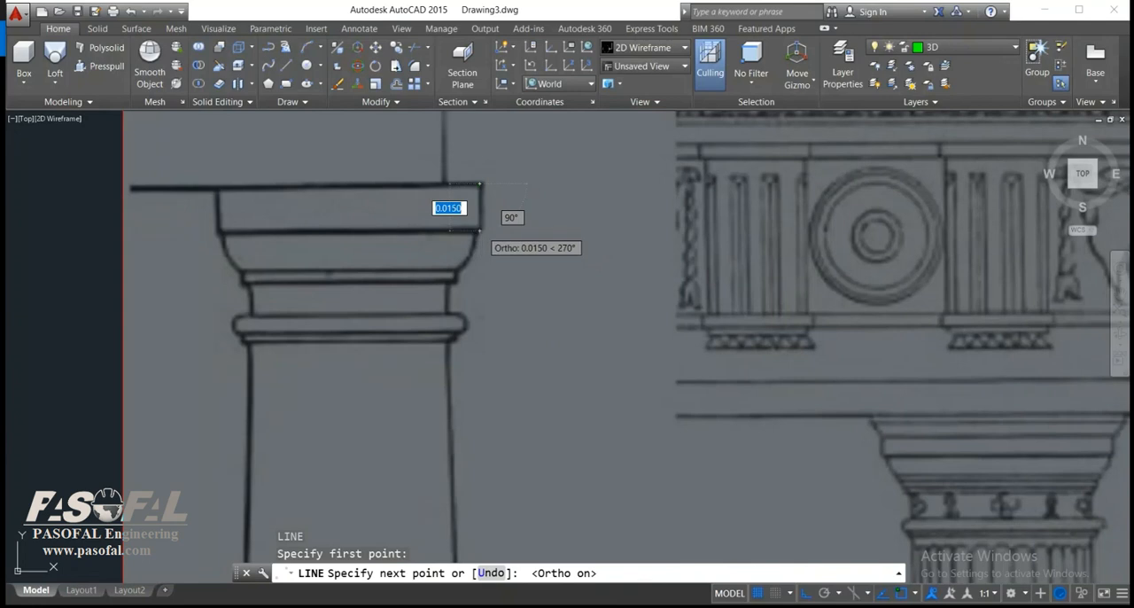
pyautogui.scroll(2, 483, 235)
pyautogui.scroll(2, 479, 232)
pyautogui.click(472, 234)
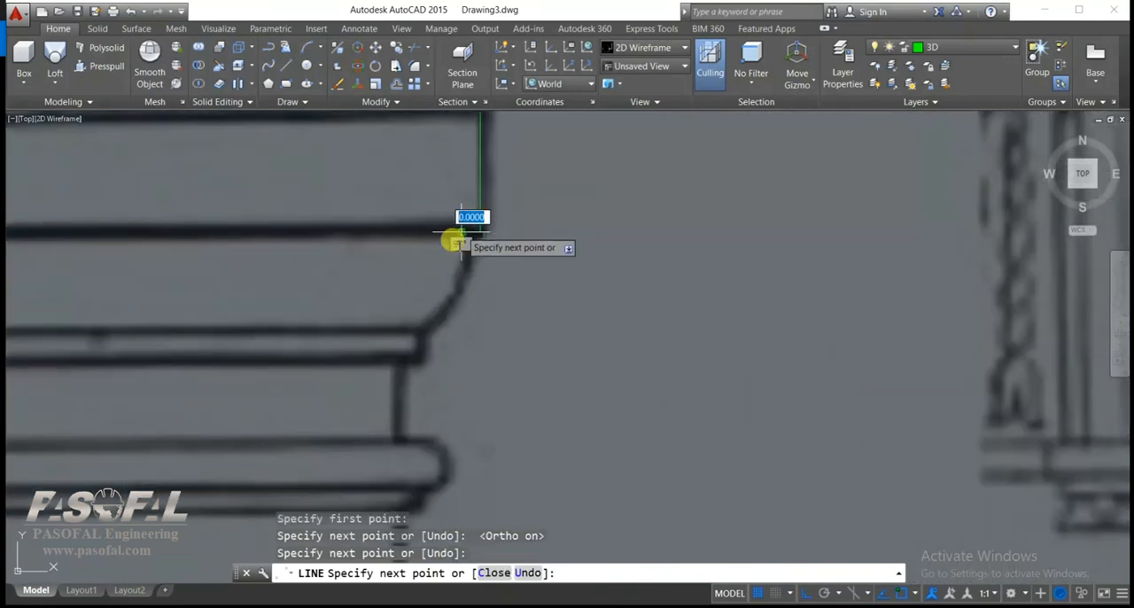
# Continue the line in orthogonal steps down the right side of the curved moulding and the thin band beneath it.
pyautogui.click(460, 325)
pyautogui.click(410, 324)
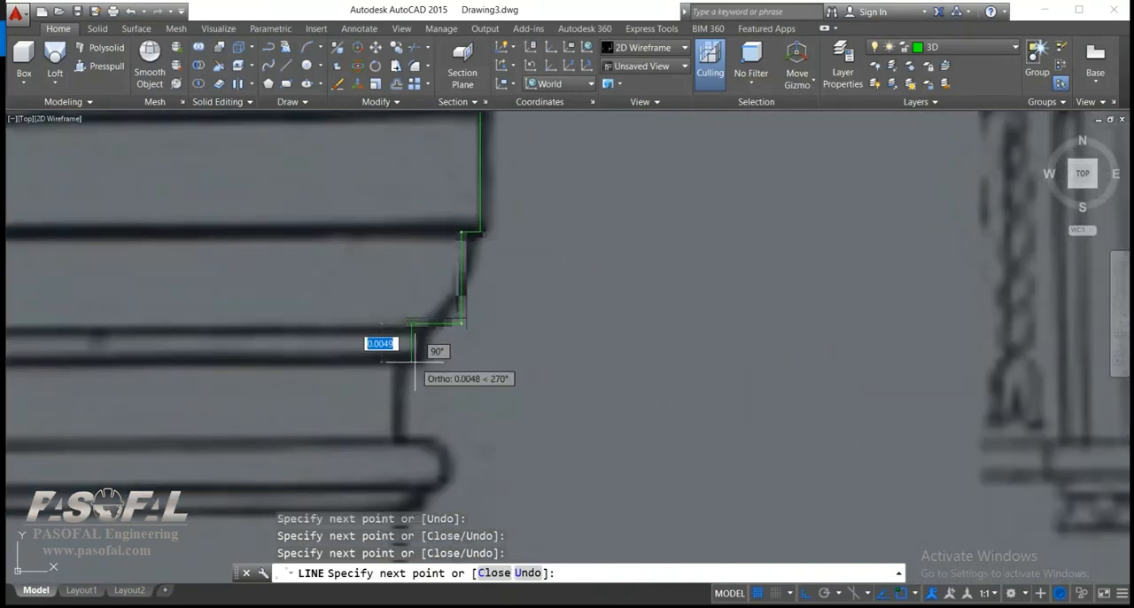
pyautogui.click(394, 360)
# Trace the capital's neck, the projecting ring and the narrow band below it in orthogonal line segments down to the shaft top.
pyautogui.scroll(-2, 395, 430)
pyautogui.moveTo(395, 431); pyautogui.dragTo(459, 284, button='middle')
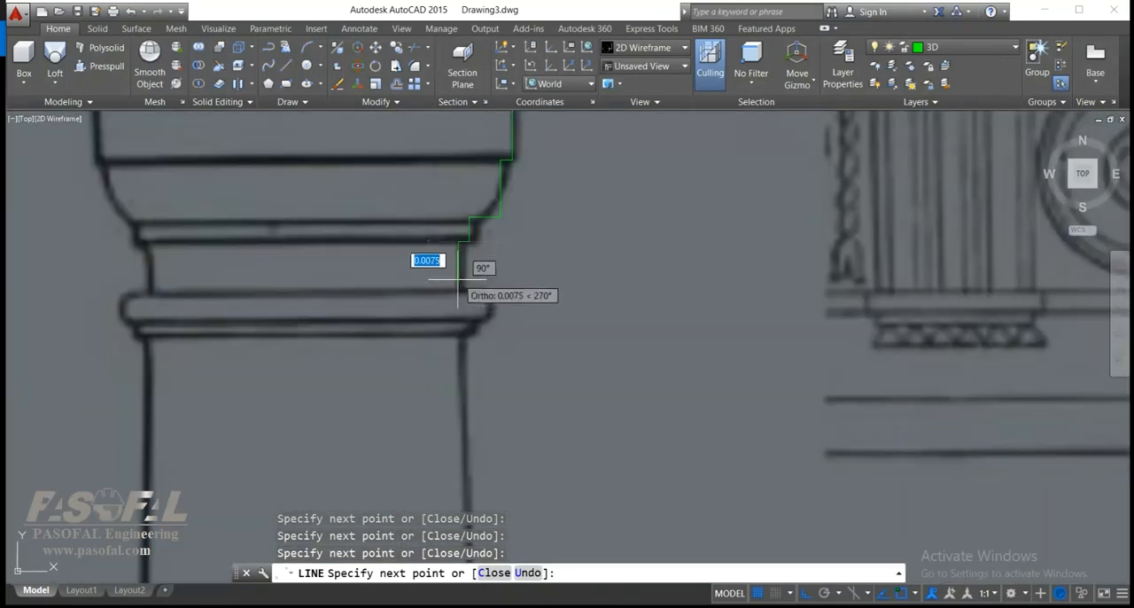
pyautogui.click(457, 290)
pyautogui.click(490, 290)
pyautogui.click(490, 320)
pyautogui.click(470, 321)
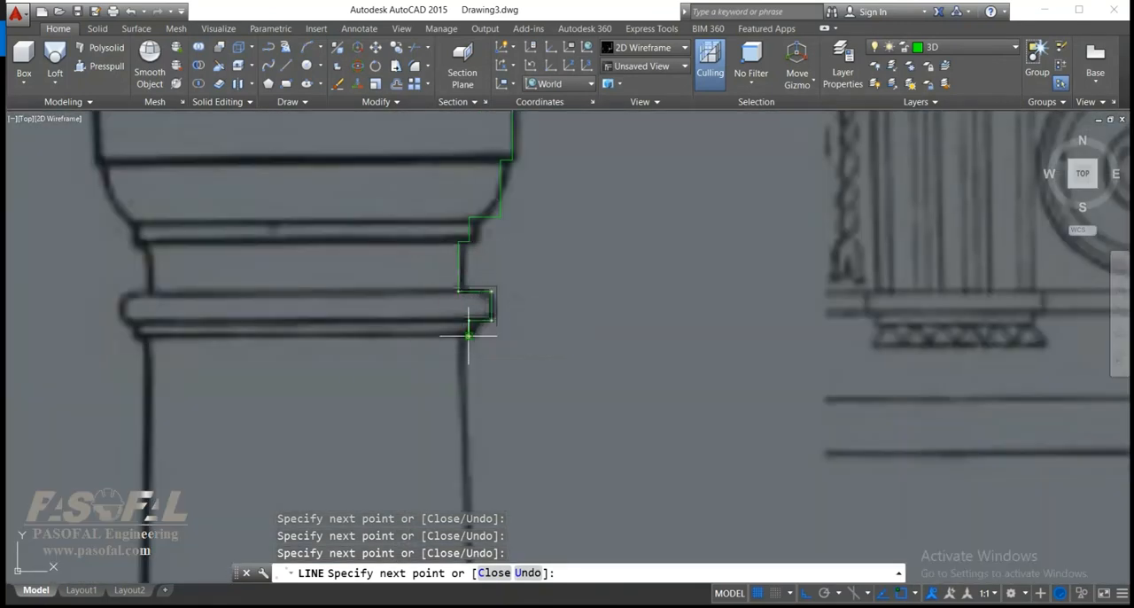
pyautogui.scroll(-4, 471, 362)
pyautogui.moveTo(472, 363); pyautogui.dragTo(471, 222, button='middle')
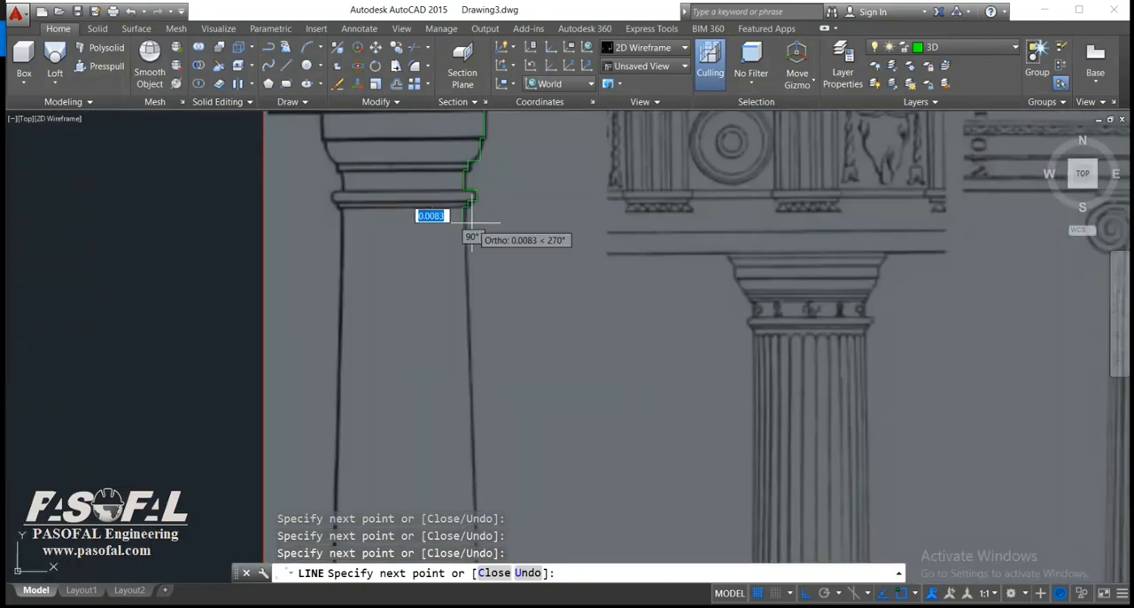
# Continue the profile line off ortho along the shaft's right edge, from the capital down to the flare above the base.
pyautogui.press('F8')
pyautogui.moveTo(476, 359); pyautogui.dragTo(465, 166, button='middle')
pyautogui.scroll(-2, 485, 364)
pyautogui.moveTo(481, 336); pyautogui.dragTo(481, 147, button='middle')
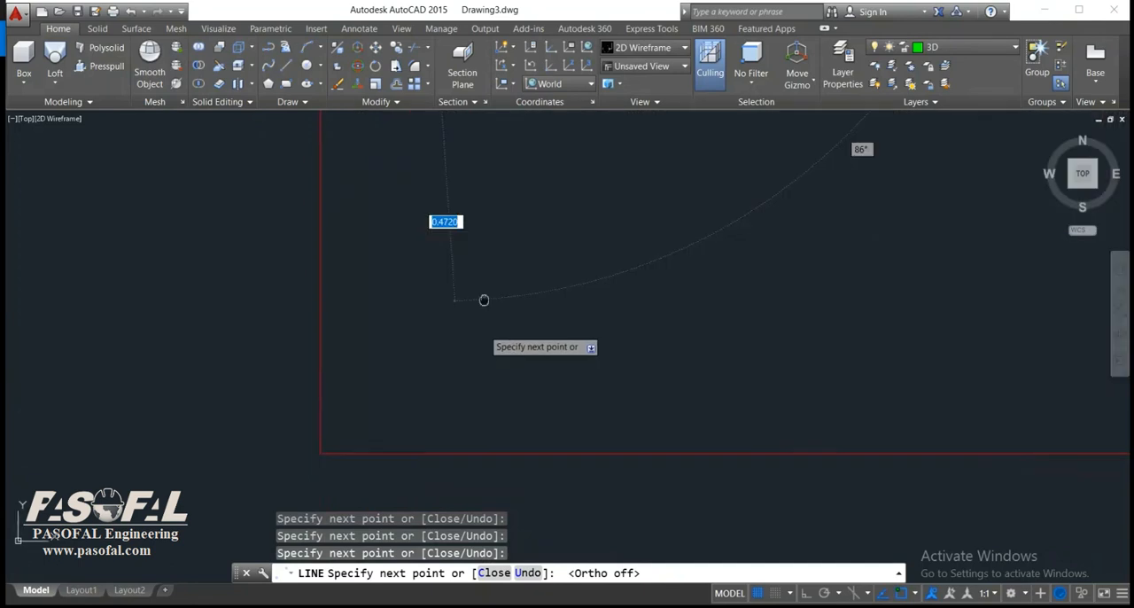
pyautogui.moveTo(481, 314); pyautogui.dragTo(470, 292, button='middle')
pyautogui.scroll(5, 471, 292)
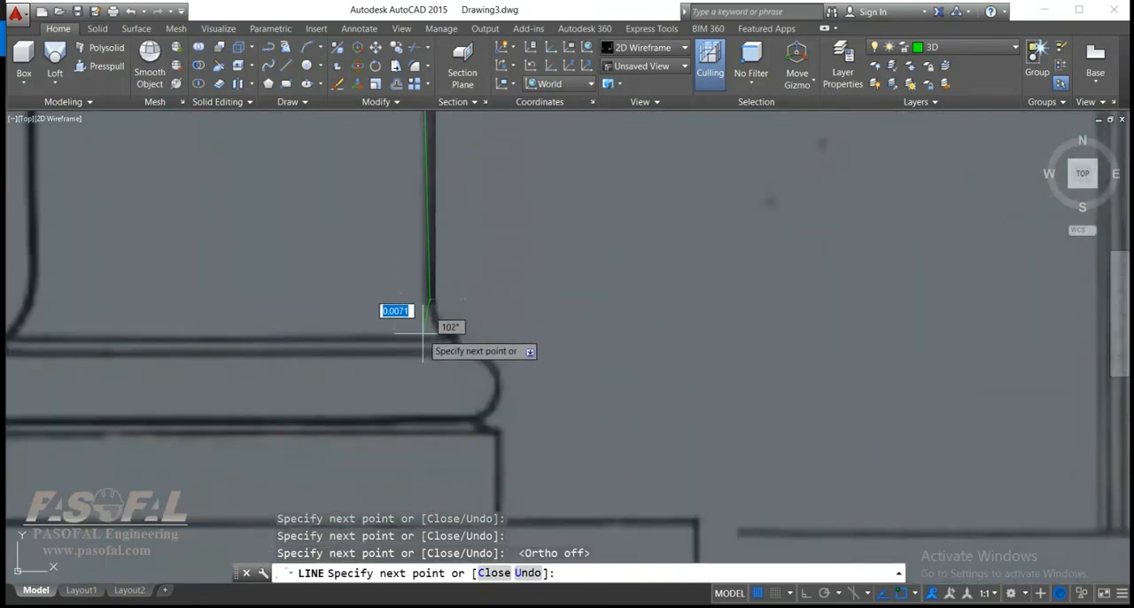
# Trace the base's upper ledge about 0.005 wide, the small step, the ledge about 0.008 wide and the rounded moulding's outer side in ortho segments.
pyautogui.press('F8')
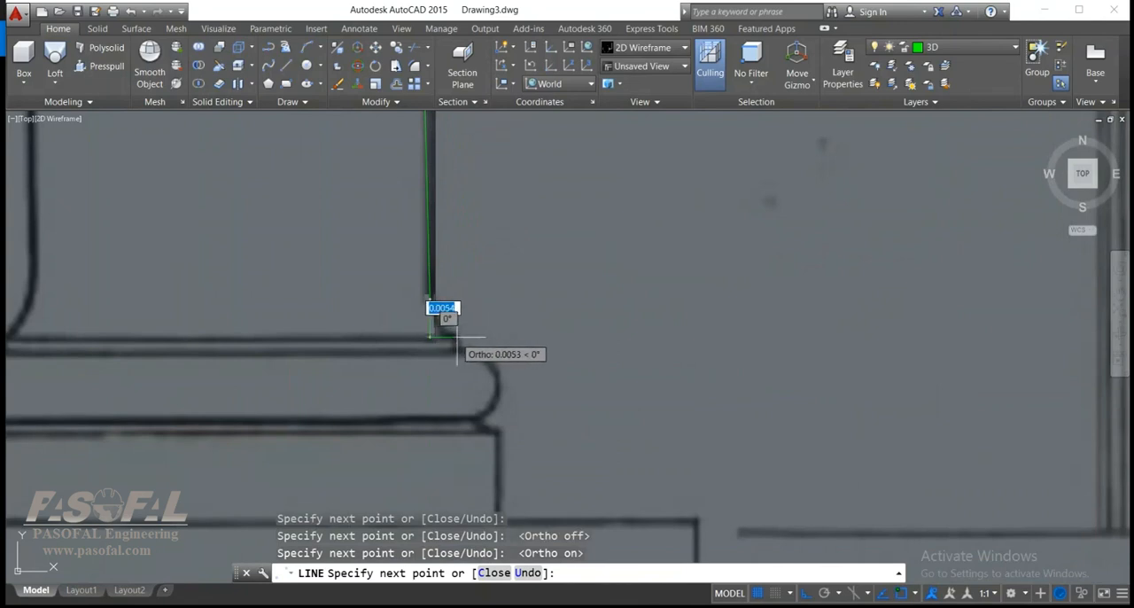
pyautogui.click(456, 336)
pyautogui.click(457, 354)
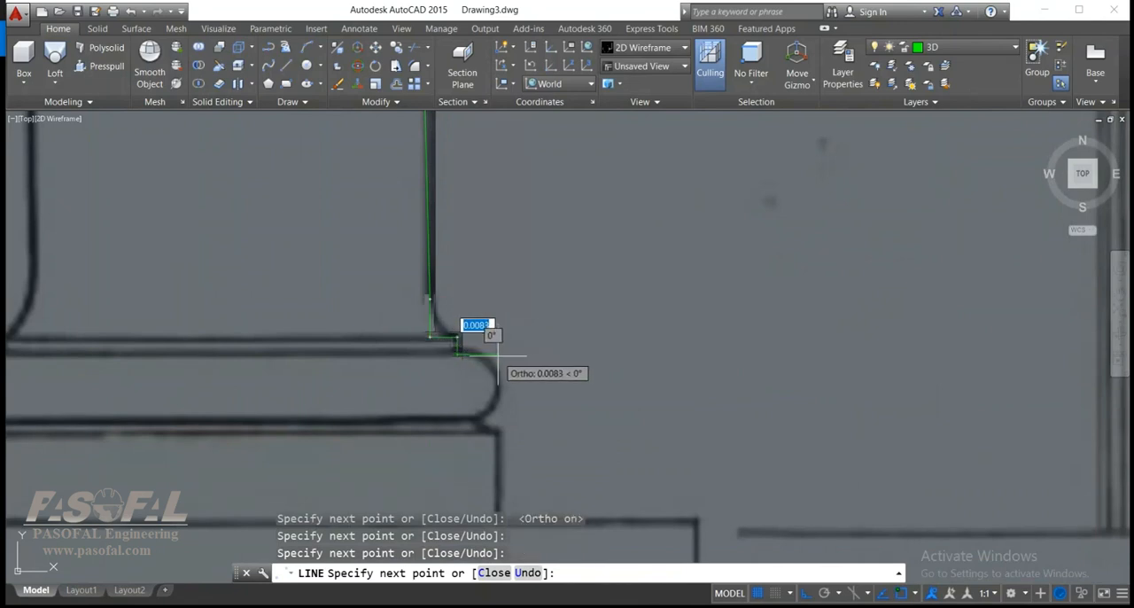
pyautogui.click(498, 354)
pyautogui.click(498, 416)
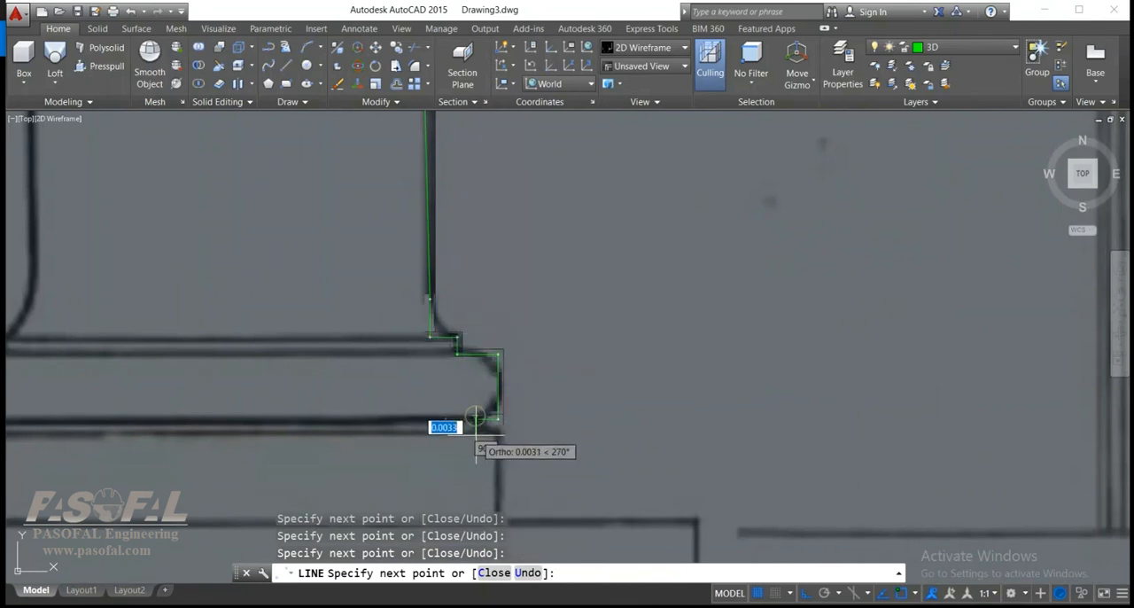
# Trace the base block's right edge and bottom to the column's centre axis, then close the profile up the axis and across the capital's top.
pyautogui.scroll(-2, 505, 465)
pyautogui.click(508, 448)
pyautogui.click(508, 501)
pyautogui.scroll(-8, 349, 380)
pyautogui.scroll(6, 408, 190)
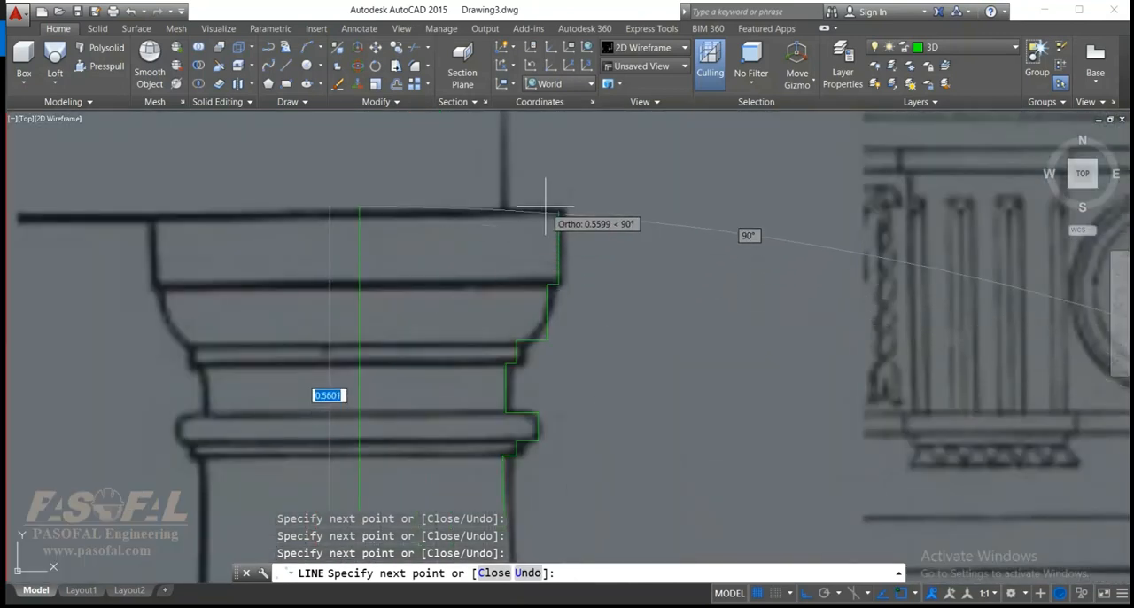
pyautogui.click(524, 213)
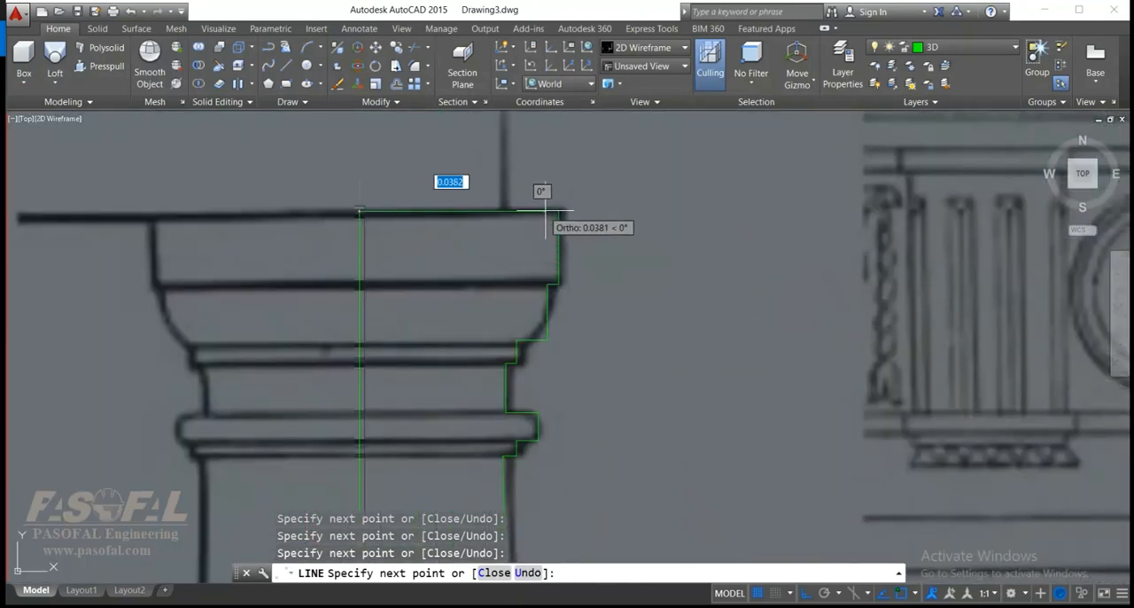
pyautogui.click(560, 213)
pyautogui.press('Escape')
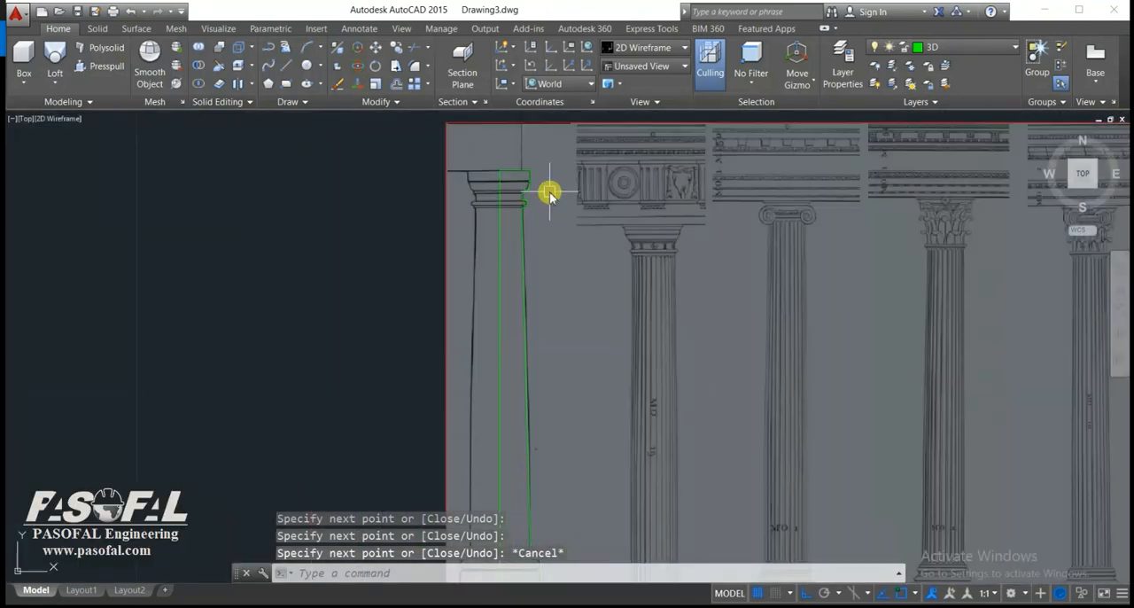
# Move the entire traced profile off the reference image into the empty area beside the Tuscan column.
pyautogui.write('m')
pyautogui.press('Return')
pyautogui.click(558, 158)
pyautogui.click(470, 377)
pyautogui.scroll(-5, 514, 372)
pyautogui.scroll(4, 533, 326)
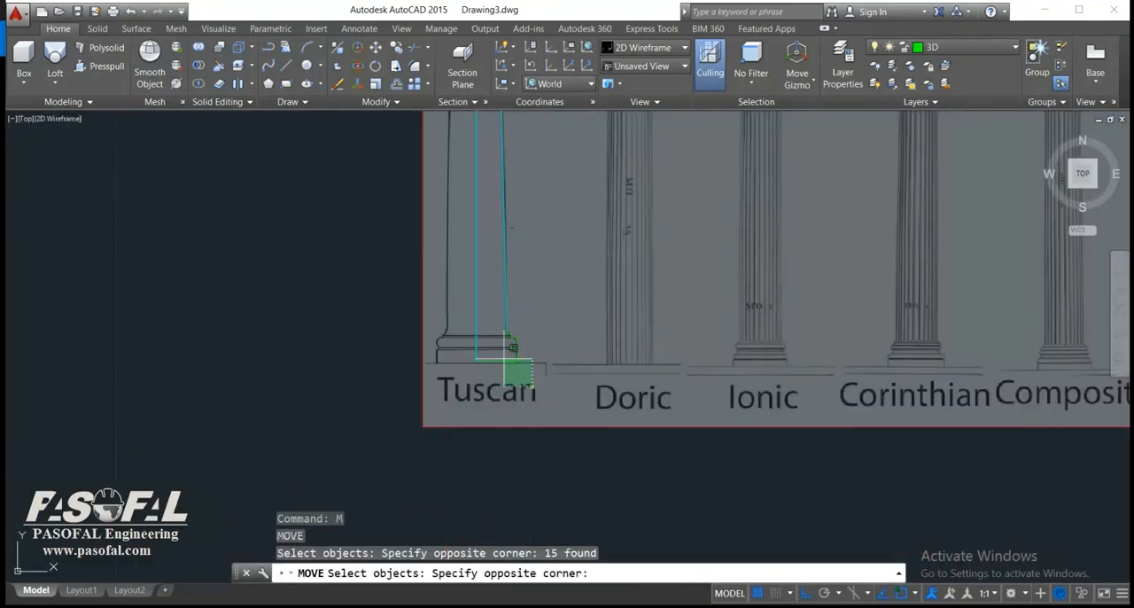
pyautogui.click(558, 391)
pyautogui.click(447, 309)
pyautogui.press('Return')
pyautogui.click(585, 328)
pyautogui.press('Escape')
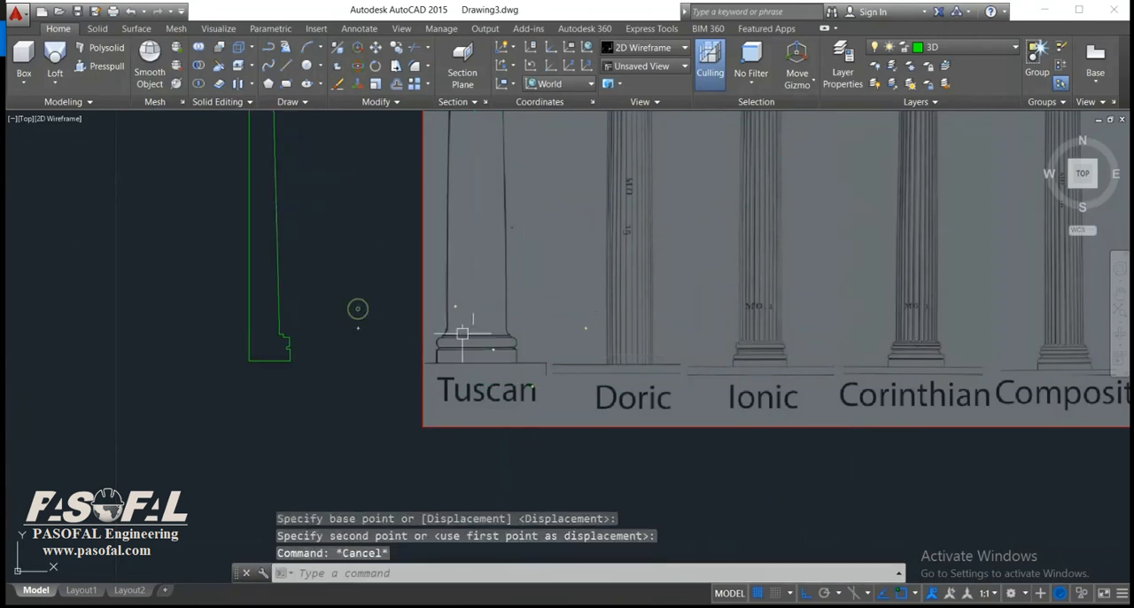
# Erase the attached column reference image.
pyautogui.click(633, 453)
pyautogui.click(397, 354)
pyautogui.write('e')
pyautogui.press('Return')
pyautogui.moveTo(306, 335)
pyautogui.mouseDown(button='middle')
pyautogui.moveTo(480, 383)
pyautogui.moveTo(498, 334)
pyautogui.mouseUp(button='middle')
pyautogui.scroll(4, 453, 389)
pyautogui.scroll(-4, 537, 391)
pyautogui.moveTo(496, 205); pyautogui.dragTo(532, 505, button='middle')
# Fillet the lower outer corner of the capital's moulding below the top block with a radius of 0.006.
pyautogui.scroll(4, 505, 293)
pyautogui.scroll(2, 496, 313)
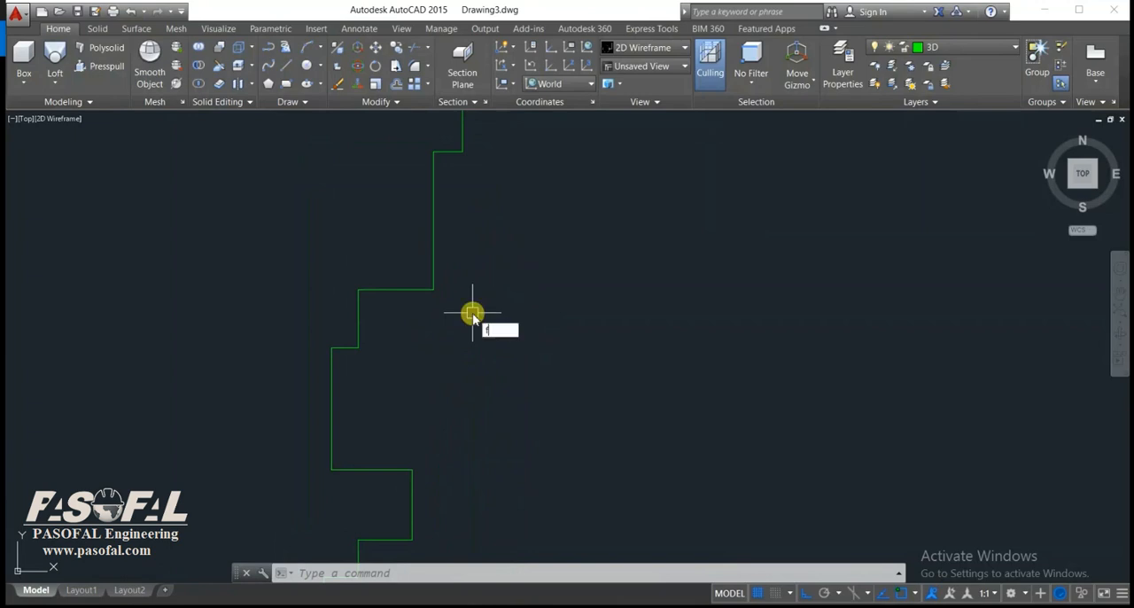
pyautogui.write('t')
pyautogui.press('Return')
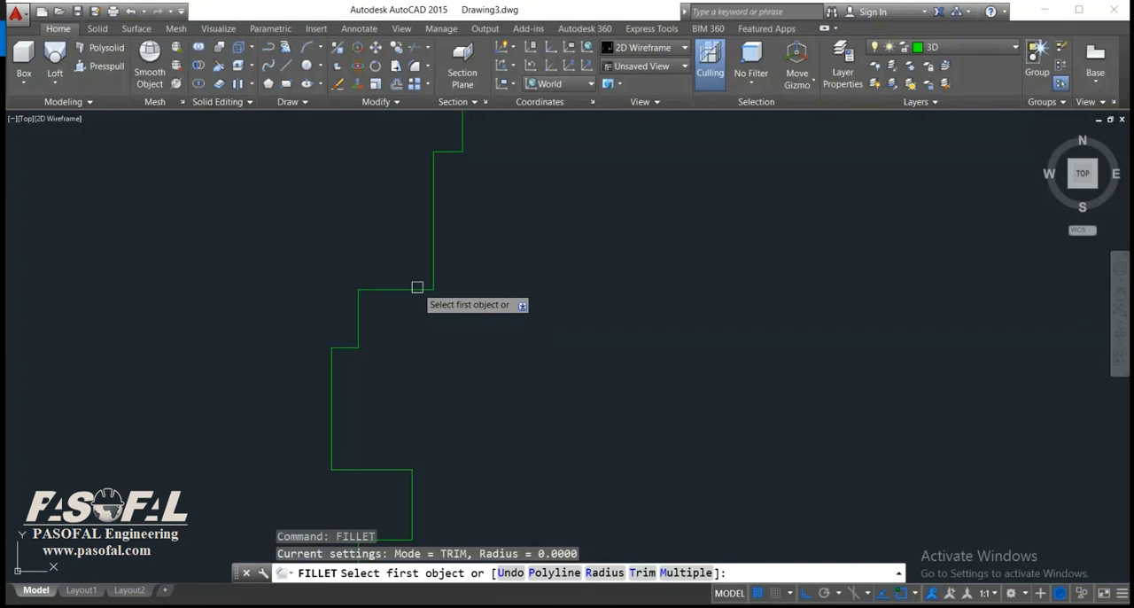
pyautogui.write('r')
pyautogui.press('Return')
pyautogui.write('0.006')
pyautogui.press('Return')
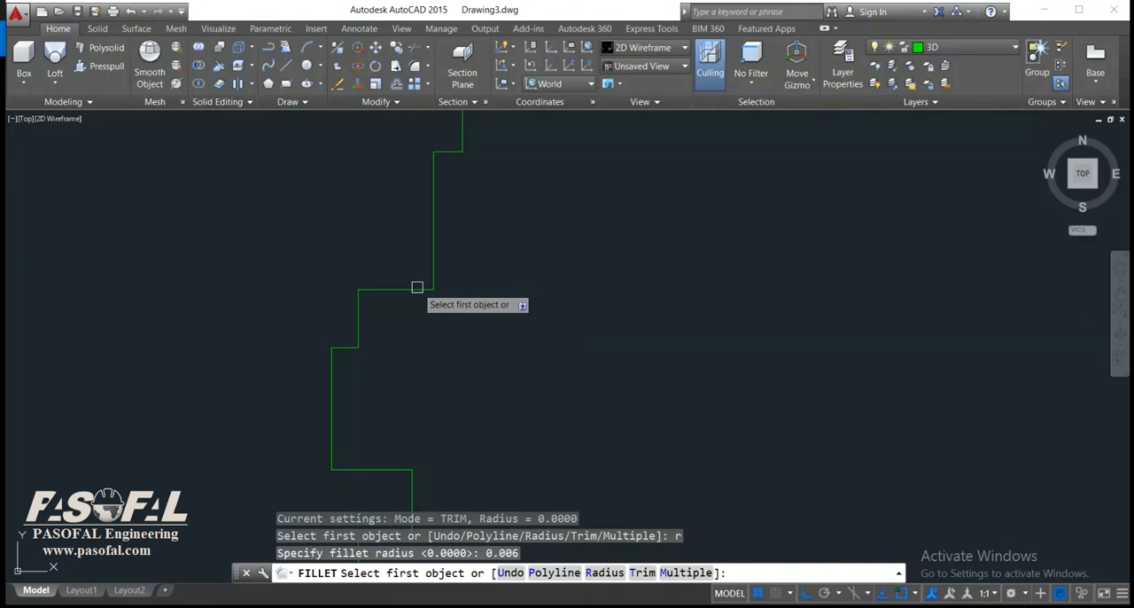
pyautogui.click(417, 288)
pyautogui.click(431, 268)
pyautogui.scroll(-3, 481, 282)
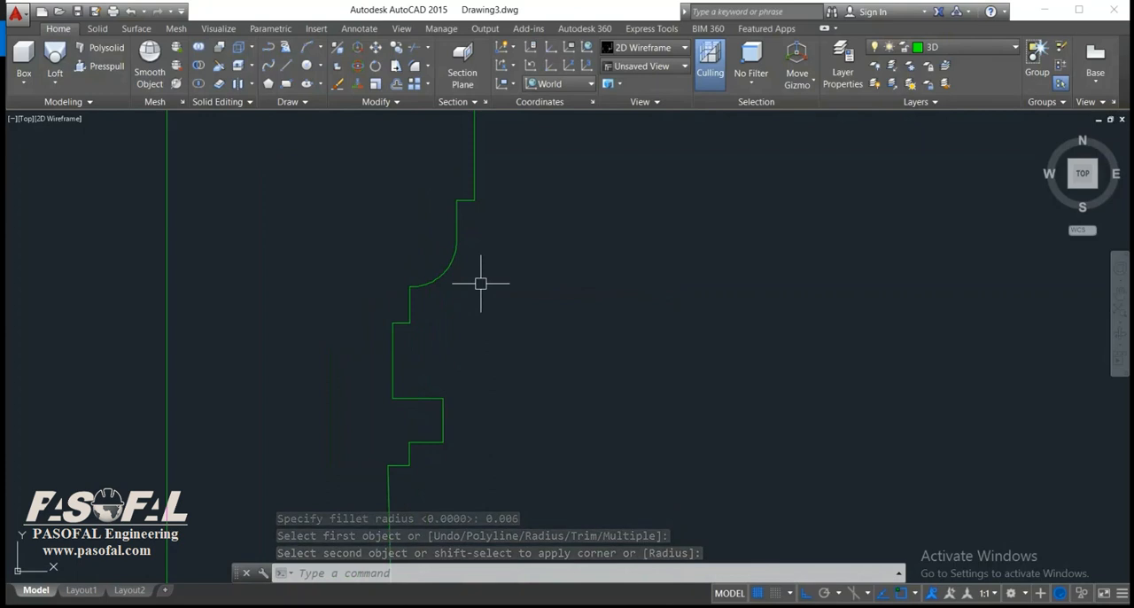
# Fillet the upper outer corner of the capital's projecting ring with a radius of 0.003.
pyautogui.press('Return')
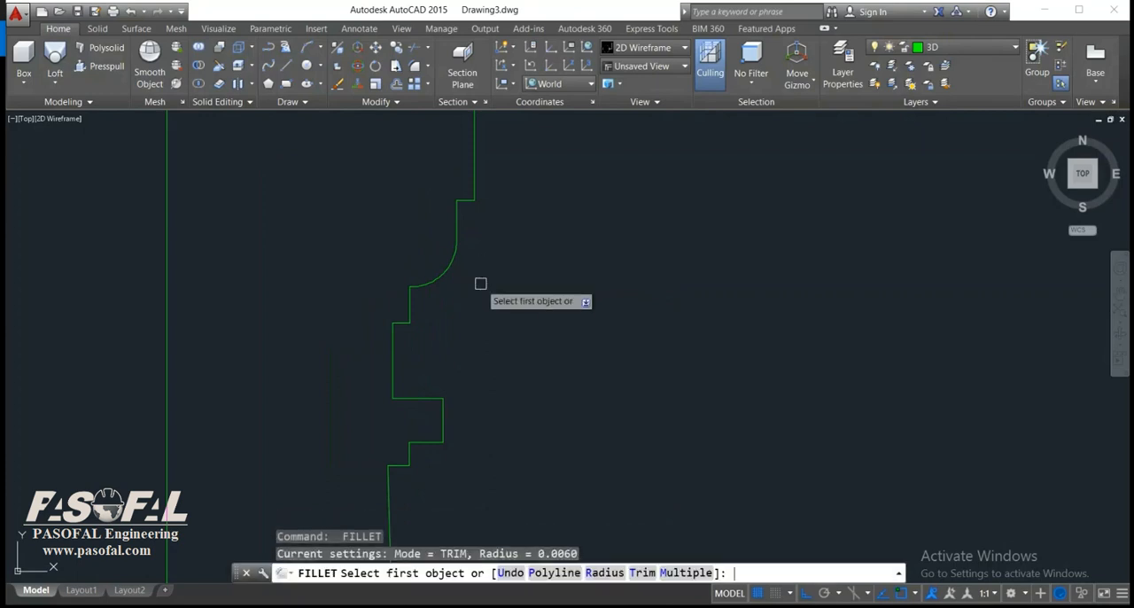
pyautogui.write('r')
pyautogui.press('Return')
pyautogui.write('0.003')
pyautogui.press('Return')
pyautogui.moveTo(448, 453); pyautogui.dragTo(493, 354, button='middle')
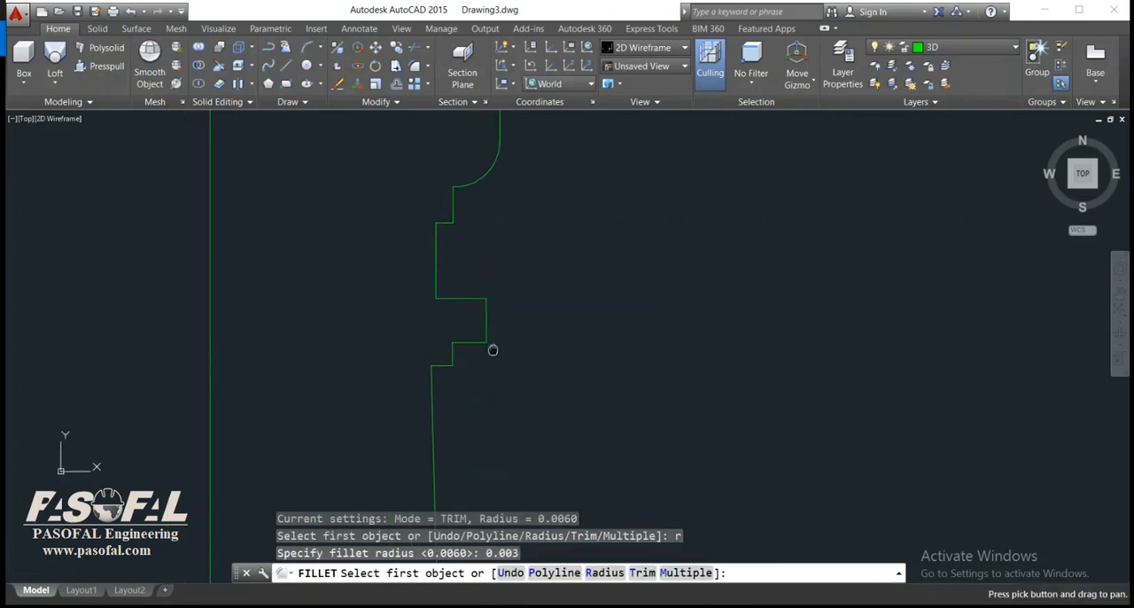
pyautogui.click(487, 306)
pyautogui.click(477, 299)
# Try to fillet the lower outer corner of the capital's projecting ring with the same 0.003 radius.
pyautogui.press('space')
pyautogui.write('c')
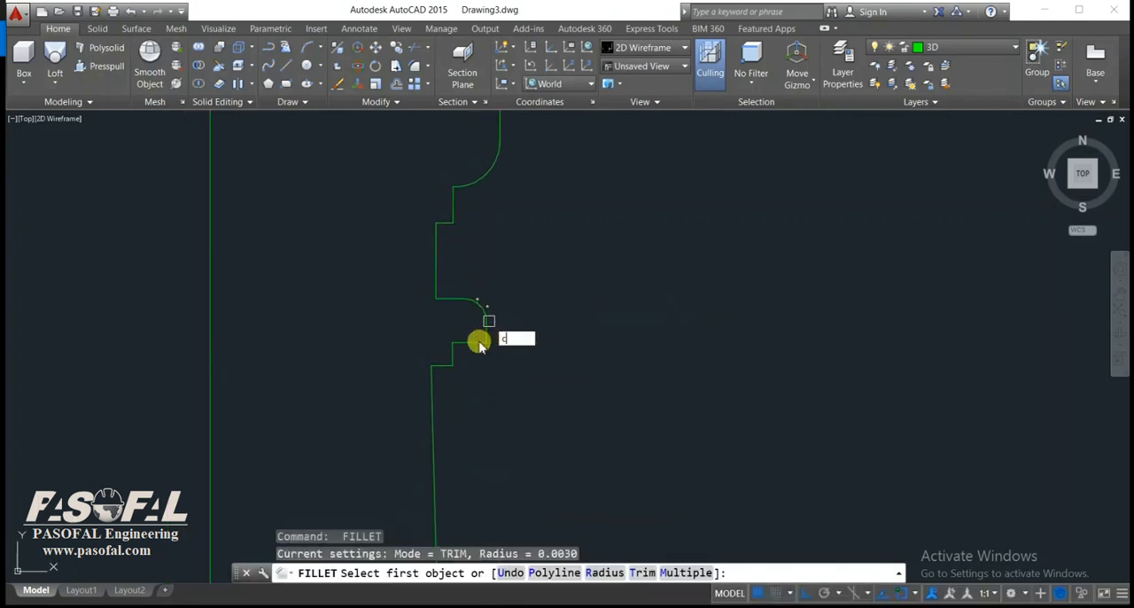
pyautogui.press('space')
pyautogui.press('Escape')
pyautogui.press('space')
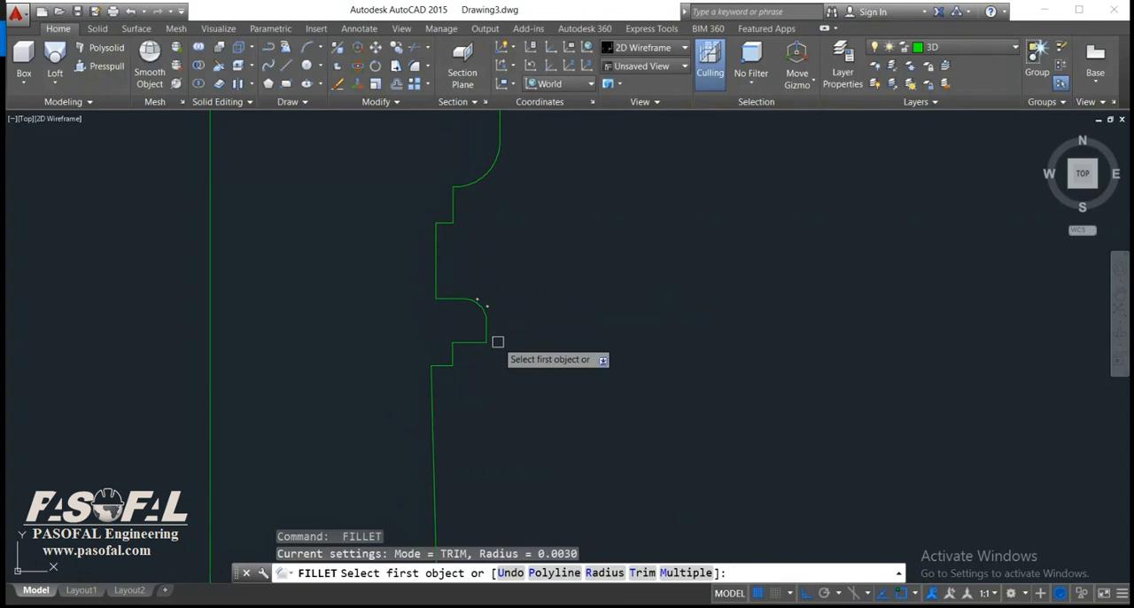
pyautogui.press('Escape')
pyautogui.press('space')
pyautogui.click(469, 342)
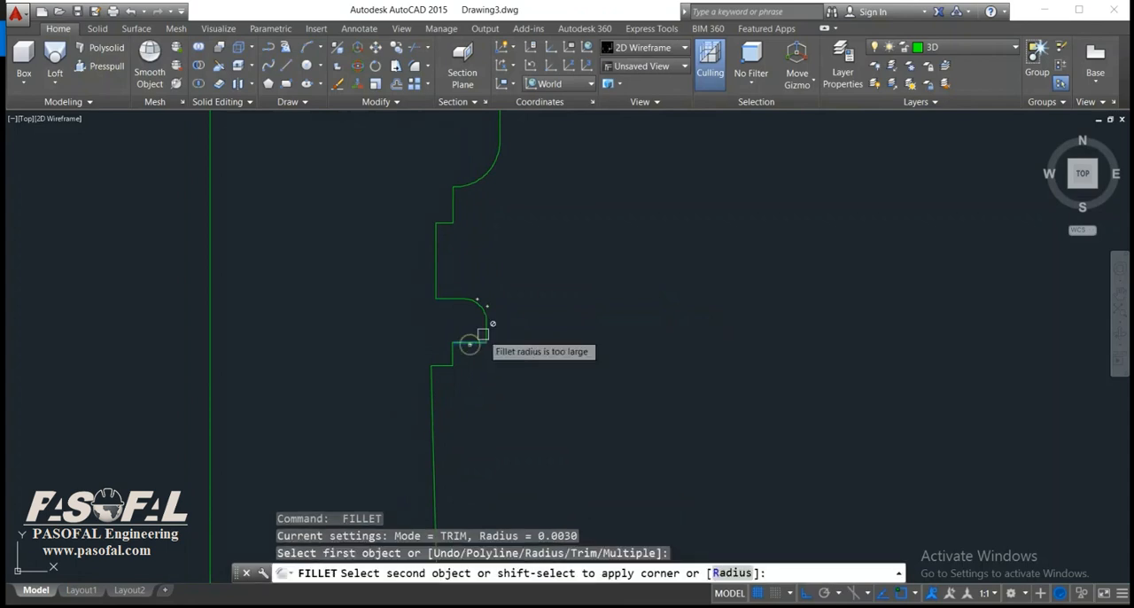
pyautogui.click(482, 334)
pyautogui.press('Escape')
# Set the fillet radius to 0.003 again and retry rounding the projecting ring's lower outer corner.
pyautogui.write('fillet')
pyautogui.press('Return')
pyautogui.write('r')
pyautogui.press('Return')
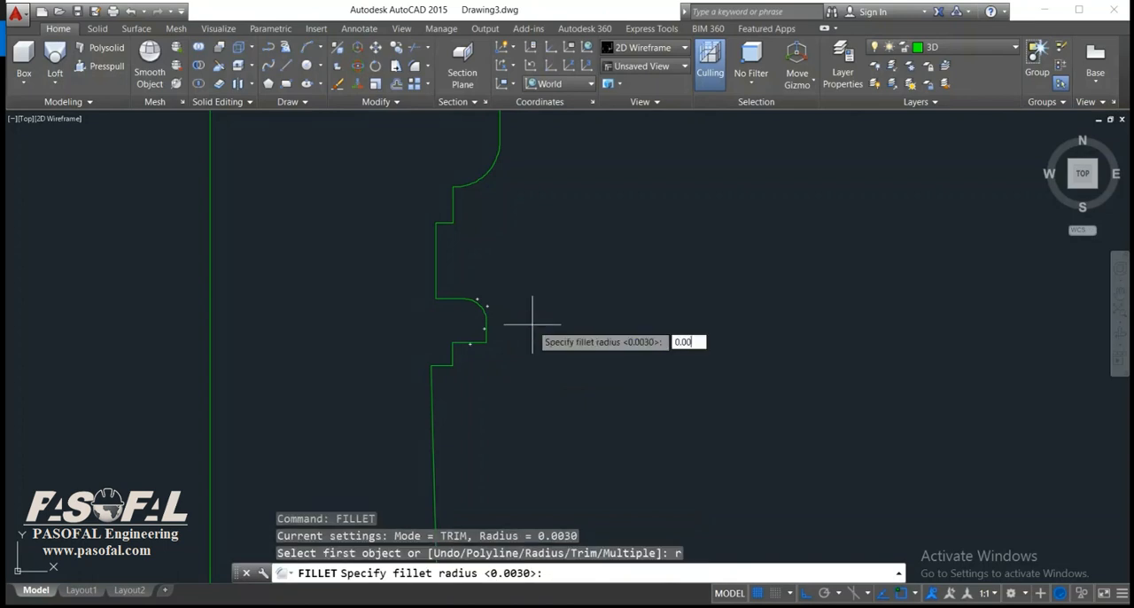
pyautogui.write('3')
pyautogui.press('Return')
pyautogui.scroll(6, 531, 329)
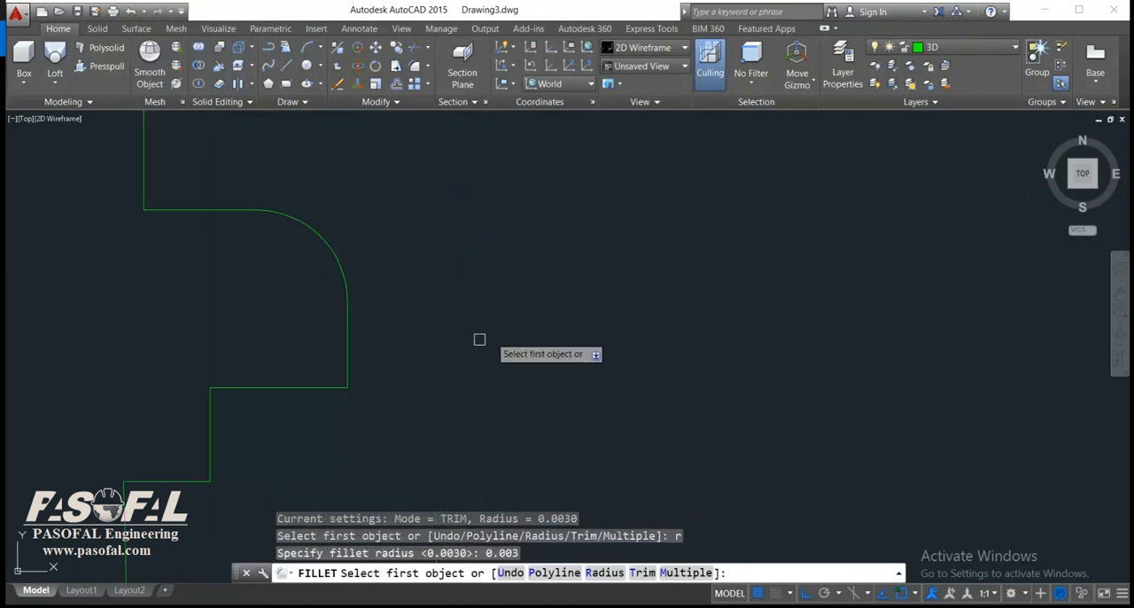
pyautogui.click(328, 390)
pyautogui.click(346, 343)
pyautogui.scroll(-5, 398, 360)
pyautogui.scroll(3, 540, 372)
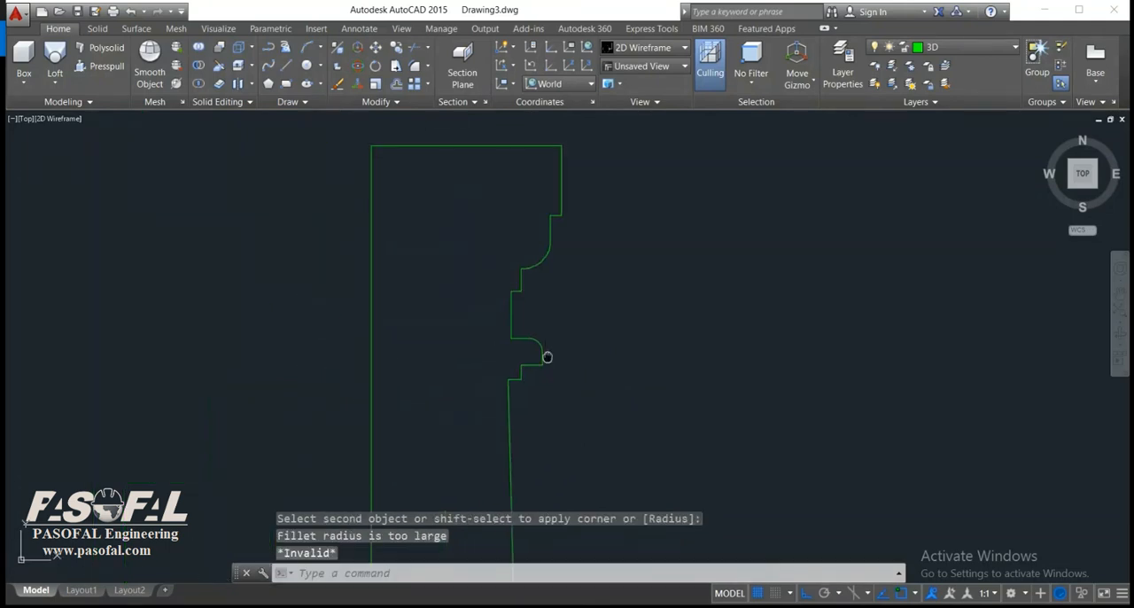
# Fillet the upper outer corner of the base's large moulding with a radius of 0.003.
pyautogui.scroll(-2, 578, 409)
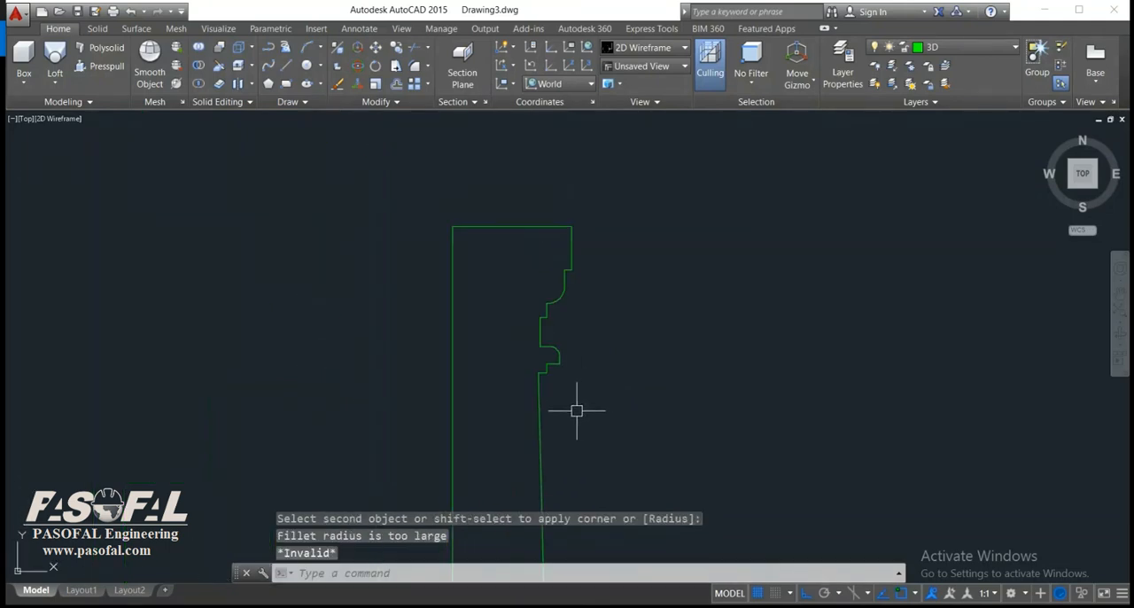
pyautogui.scroll(-2, 561, 428)
pyautogui.moveTo(561, 428); pyautogui.dragTo(559, 213, button='middle')
pyautogui.scroll(-4, 560, 376)
pyautogui.moveTo(560, 376); pyautogui.dragTo(560, 238, button='middle')
pyautogui.scroll(8, 576, 427)
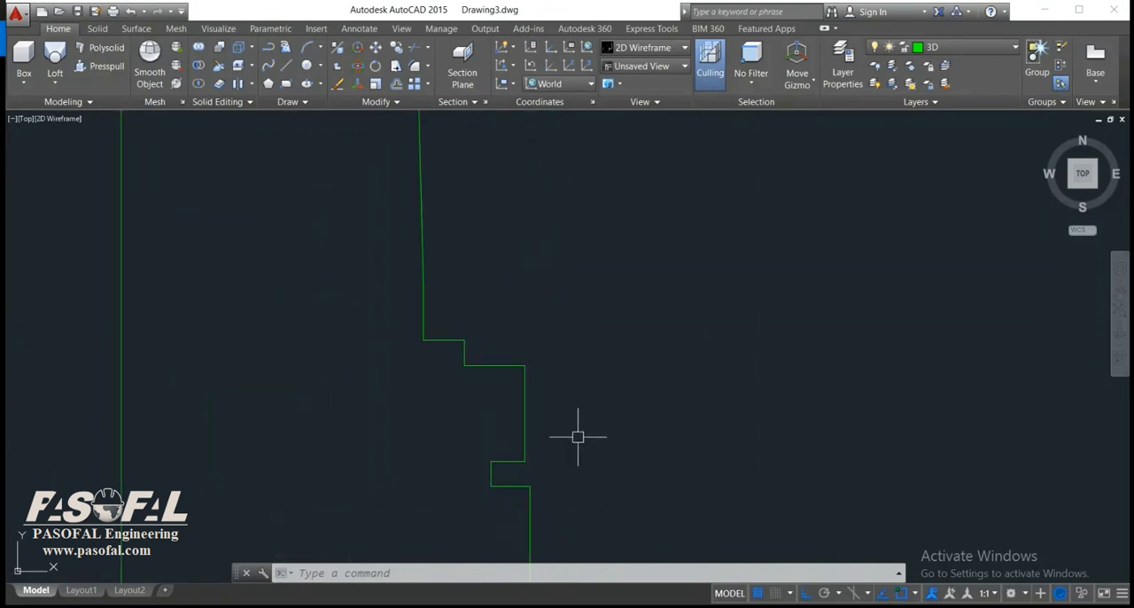
pyautogui.press('Return')
pyautogui.write('r')
pyautogui.press('Return')
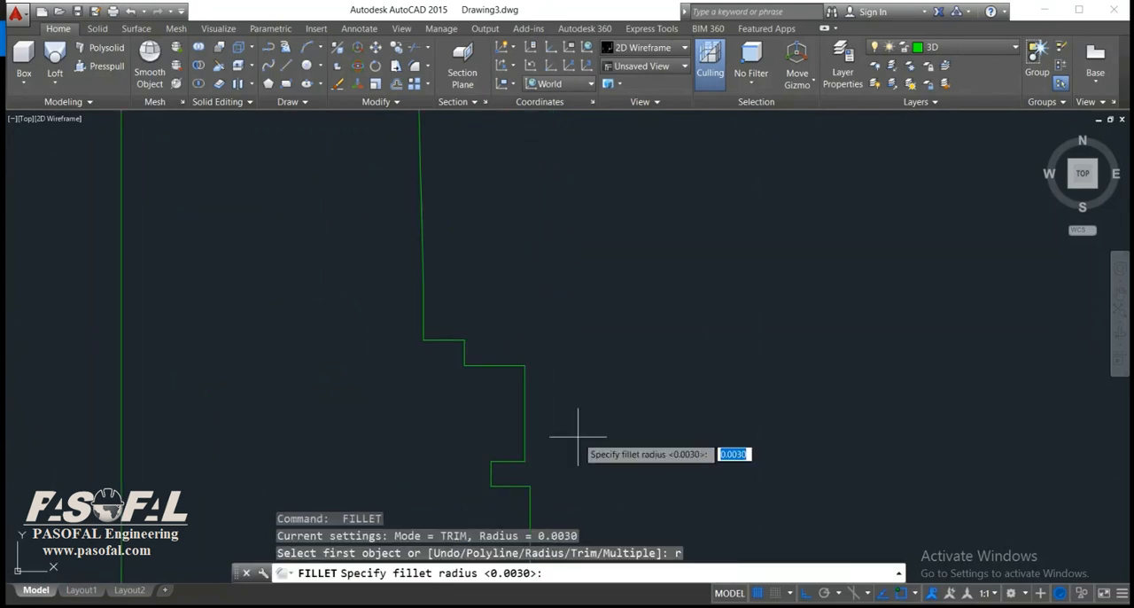
pyautogui.write('0.003')
pyautogui.press('Return')
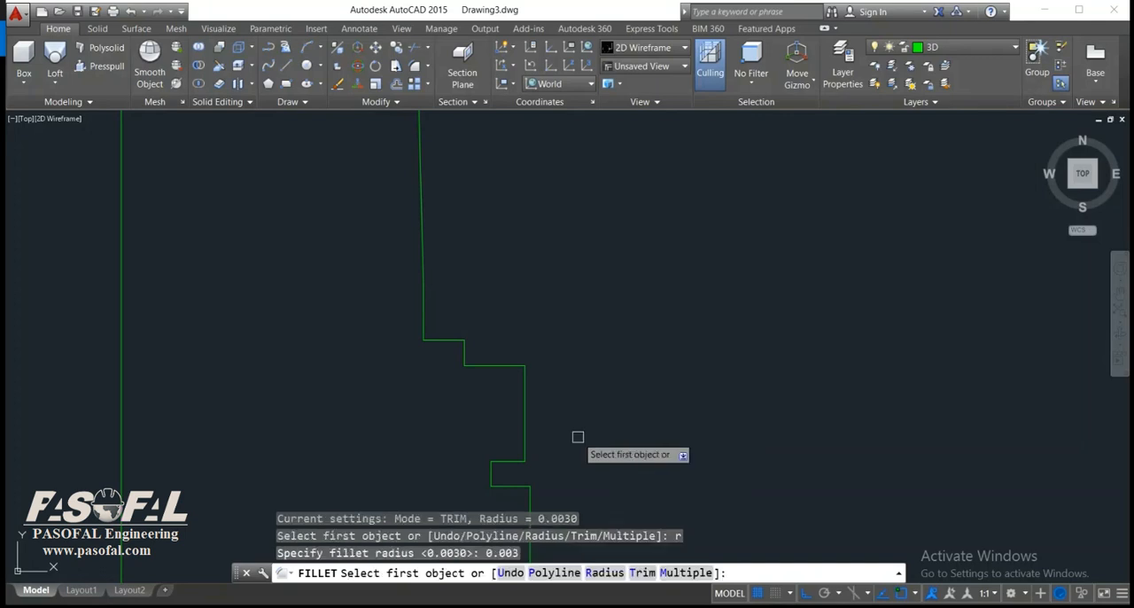
pyautogui.click(523, 387)
pyautogui.click(510, 364)
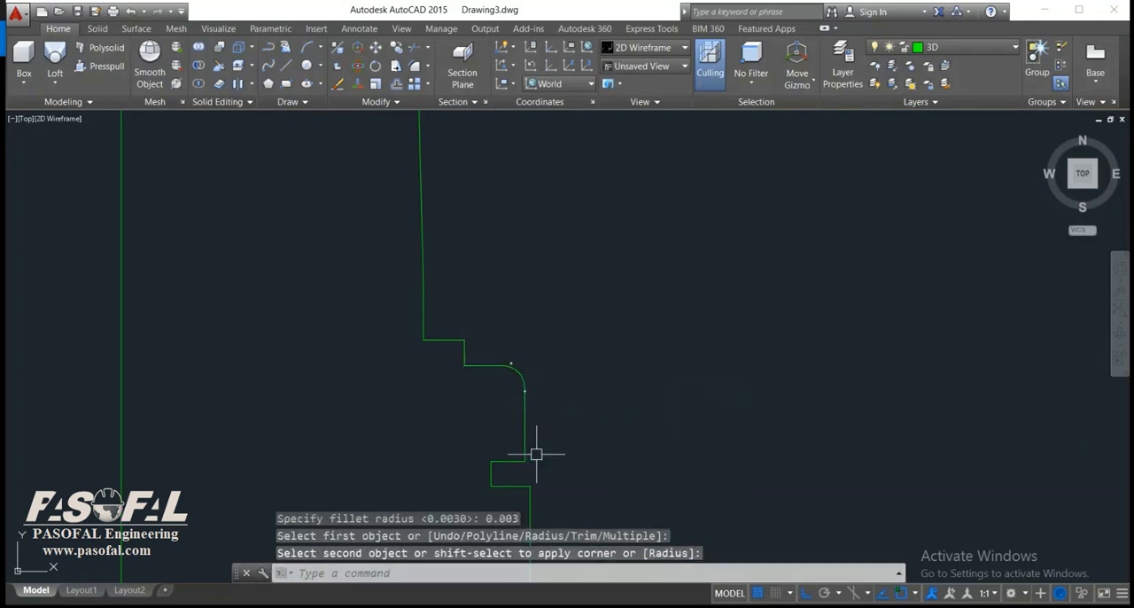
# Fillet the lower outer corner of the base's large moulding with the same 0.003 radius.
pyautogui.press('Return')
pyautogui.click(514, 461)
pyautogui.click(526, 445)
pyautogui.scroll(-5, 559, 429)
pyautogui.moveTo(560, 427); pyautogui.dragTo(579, 362, button='middle')
# Fillet the inner lower corner of the recess between the base moulding and the bottom block with the 0.003 radius.
pyautogui.scroll(5, 578, 361)
pyautogui.write('f')
pyautogui.press('Return')
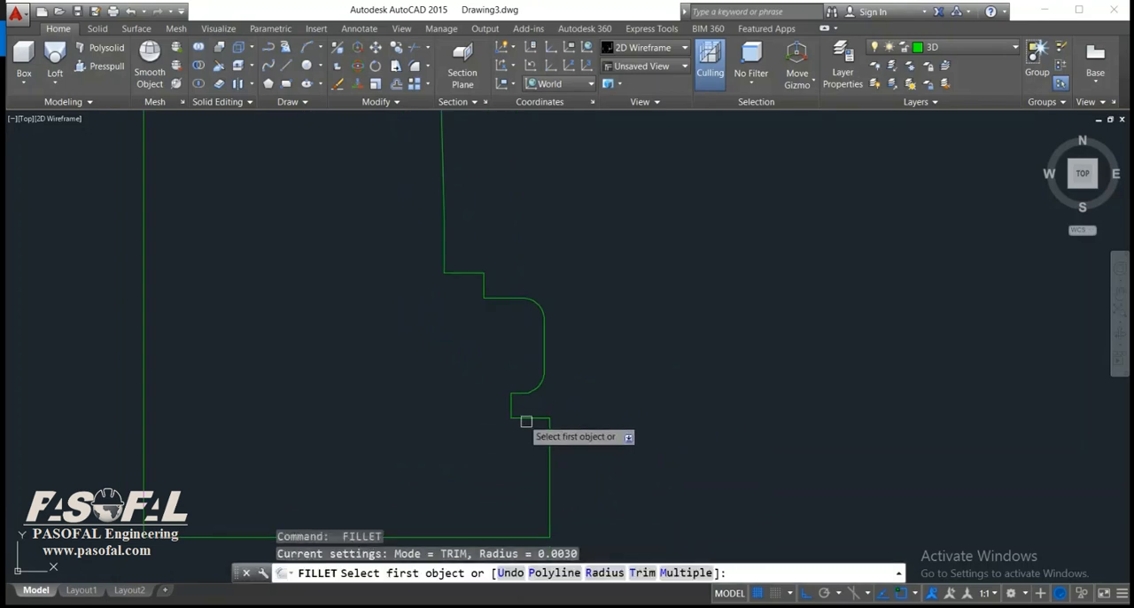
pyautogui.click(523, 417)
pyautogui.click(511, 405)
pyautogui.scroll(-6, 574, 438)
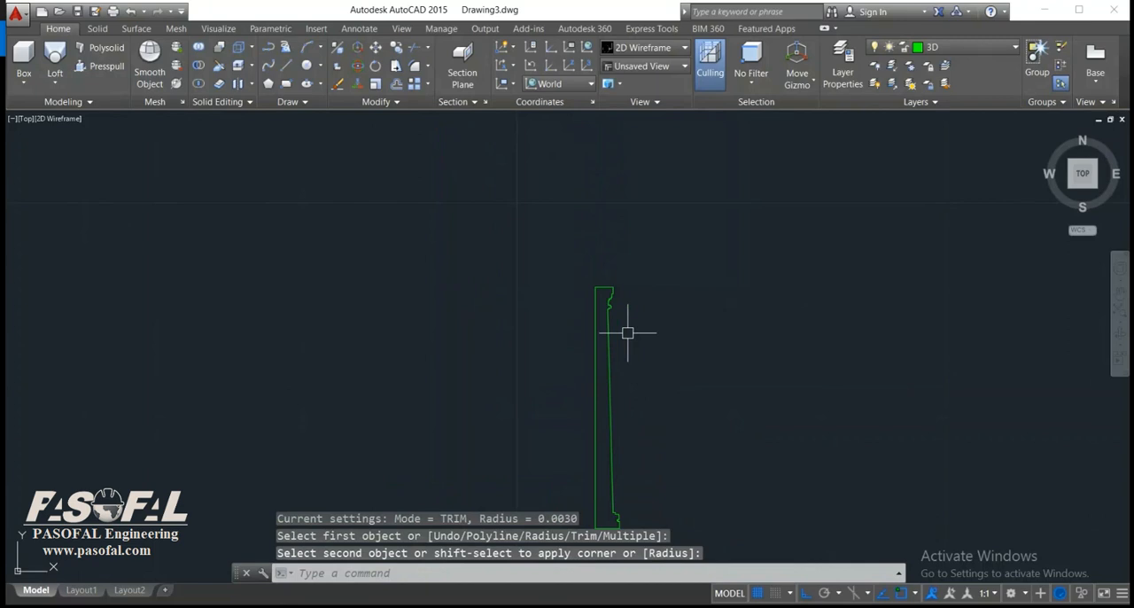
pyautogui.write('join')
pyautogui.press('Return')
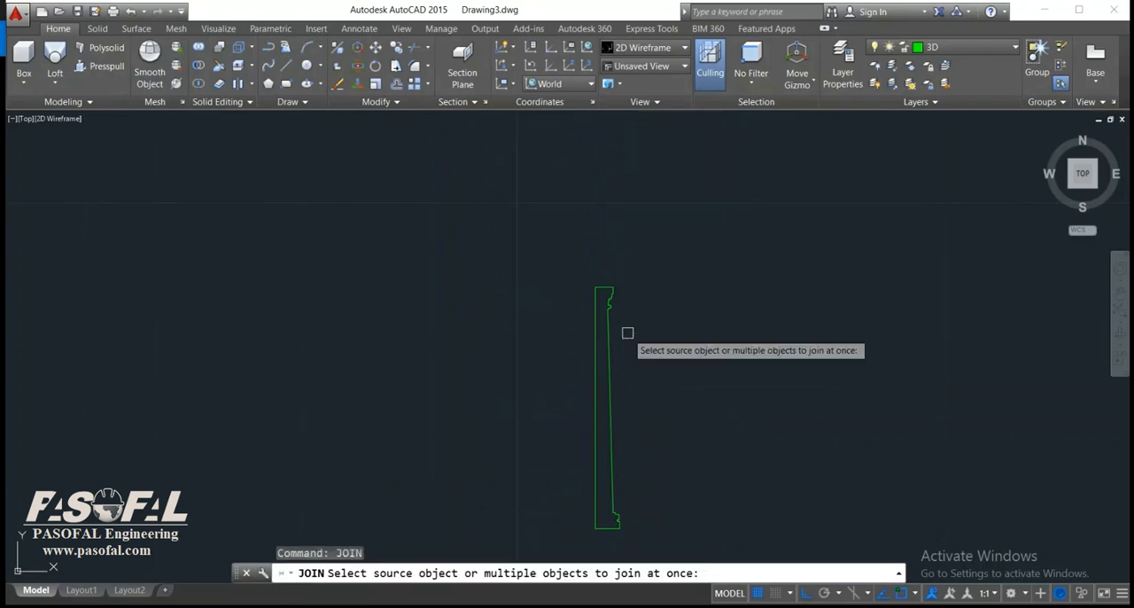
pyautogui.scroll(4, 628, 331)
pyautogui.click(610, 174)
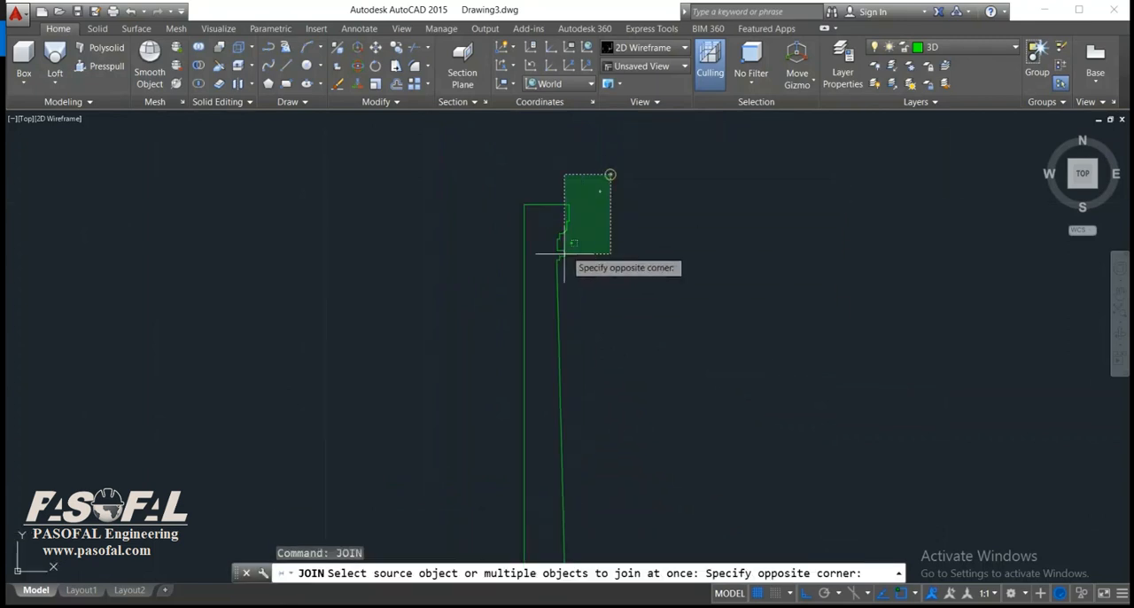
pyautogui.press('Escape')
pyautogui.press('Escape')
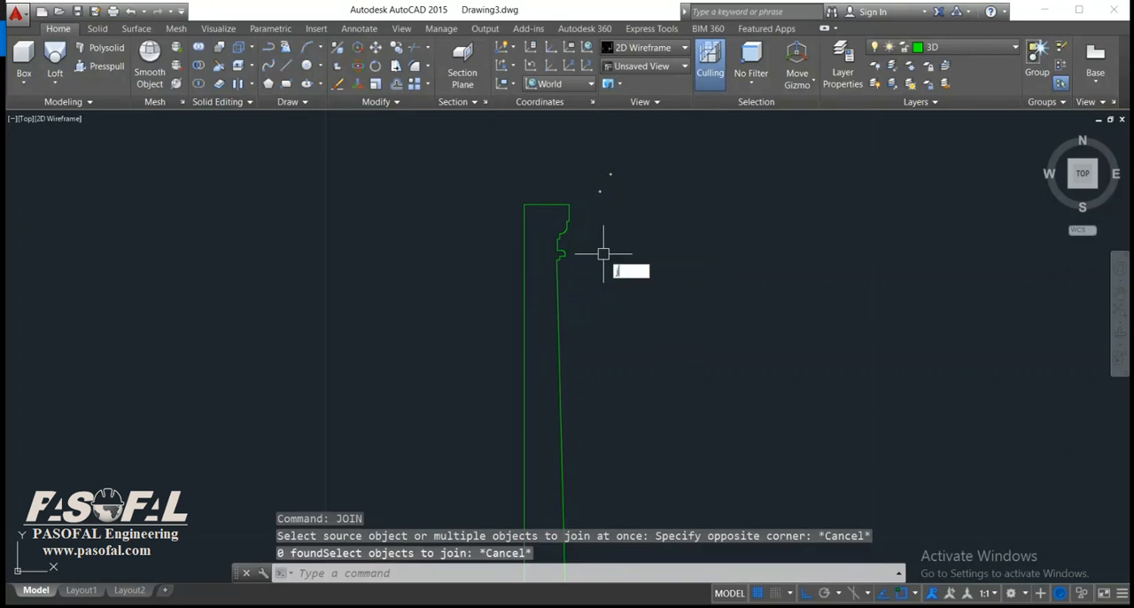
# Join all lines and arcs of the column profile, from capital to base, into a single polyline.
pyautogui.press('Return')
pyautogui.click(615, 167)
pyautogui.click(488, 357)
pyautogui.moveTo(594, 492); pyautogui.dragTo(632, 292, button='middle')
pyautogui.scroll(4, 641, 363)
pyautogui.click(662, 495)
pyautogui.click(472, 340)
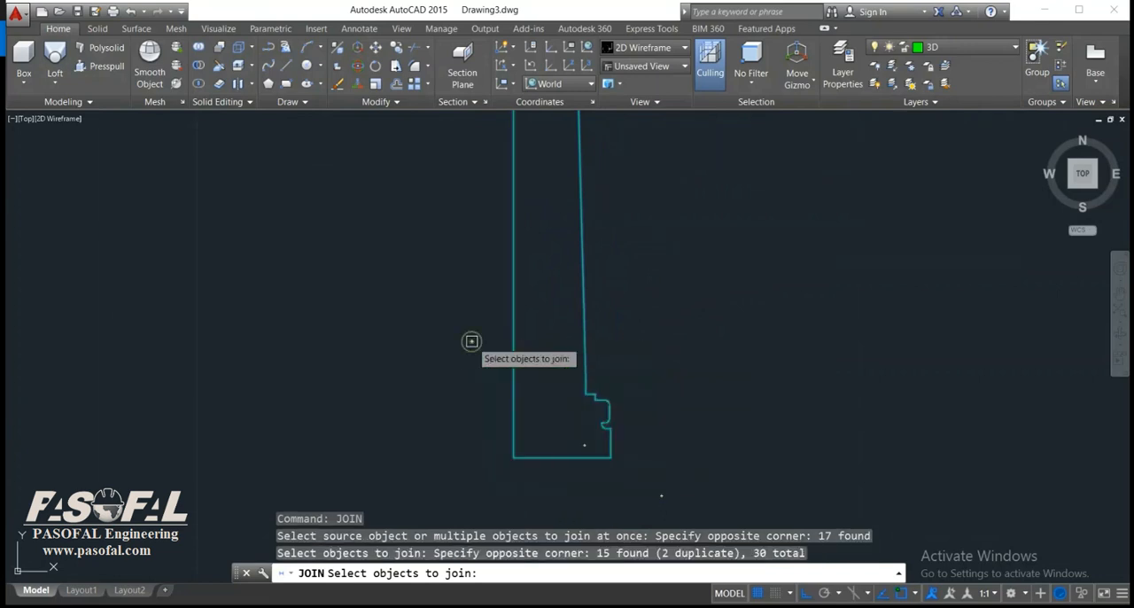
pyautogui.press('Return')
# Select the joined profile to examine whether its whole outline is one continuous object, and clear the selection.
pyautogui.click(613, 438)
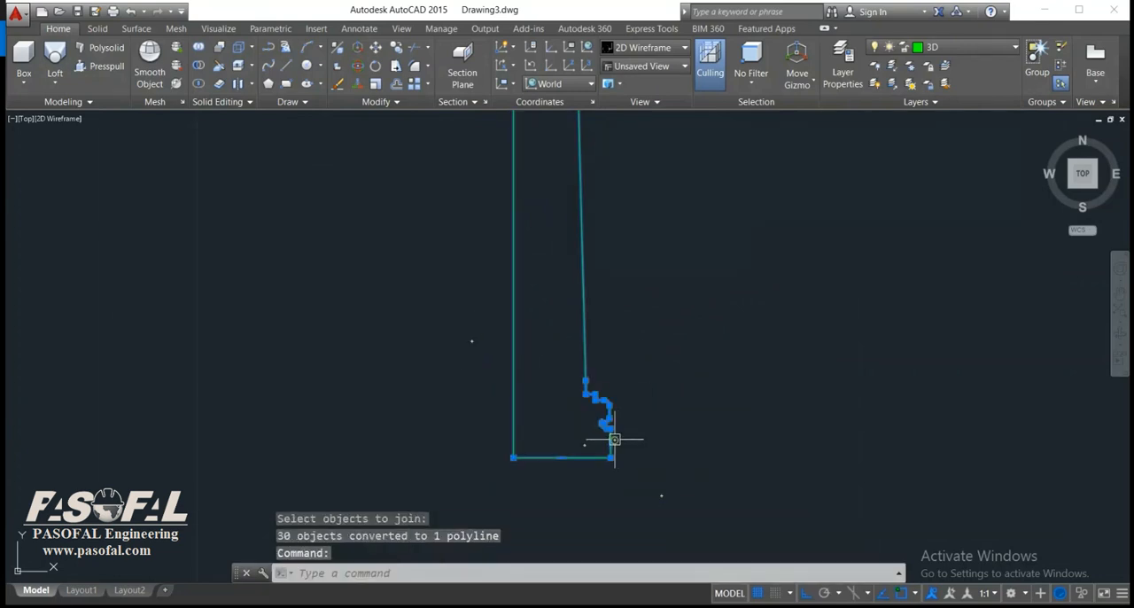
pyautogui.scroll(-6, 630, 431)
pyautogui.scroll(5, 645, 220)
pyautogui.scroll(2, 630, 228)
pyautogui.scroll(-5, 657, 293)
pyautogui.press('Escape')
pyautogui.press('Escape')
pyautogui.scroll(1, 886, 265)
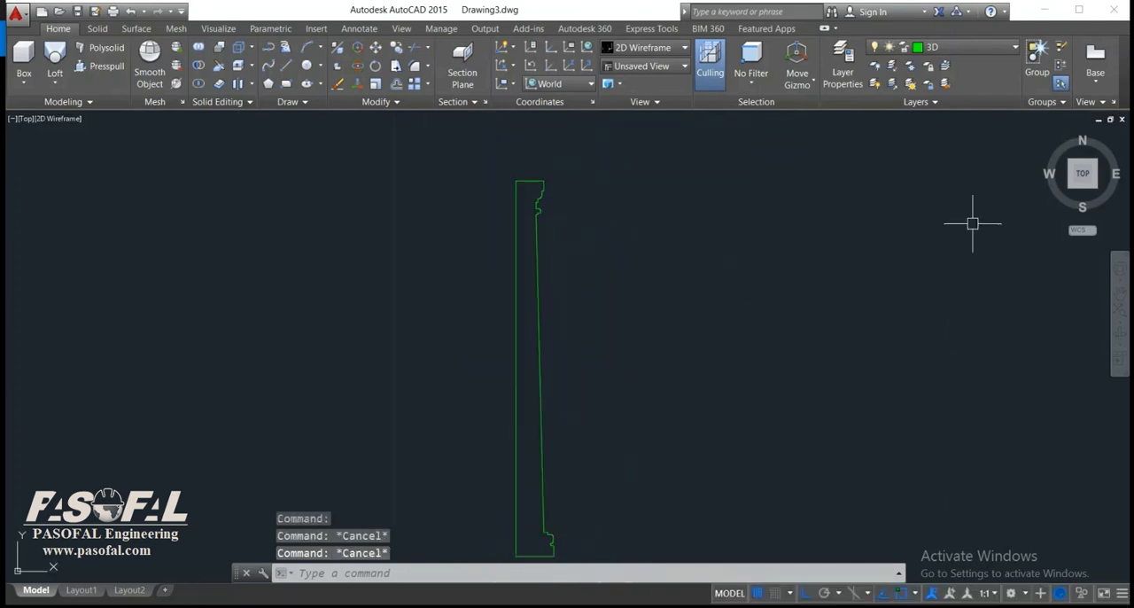
# Rotate the column profile 90 degrees in 3D about its bottom edge to stand it upright, working in the isometric view.
pyautogui.click(1045, 137)
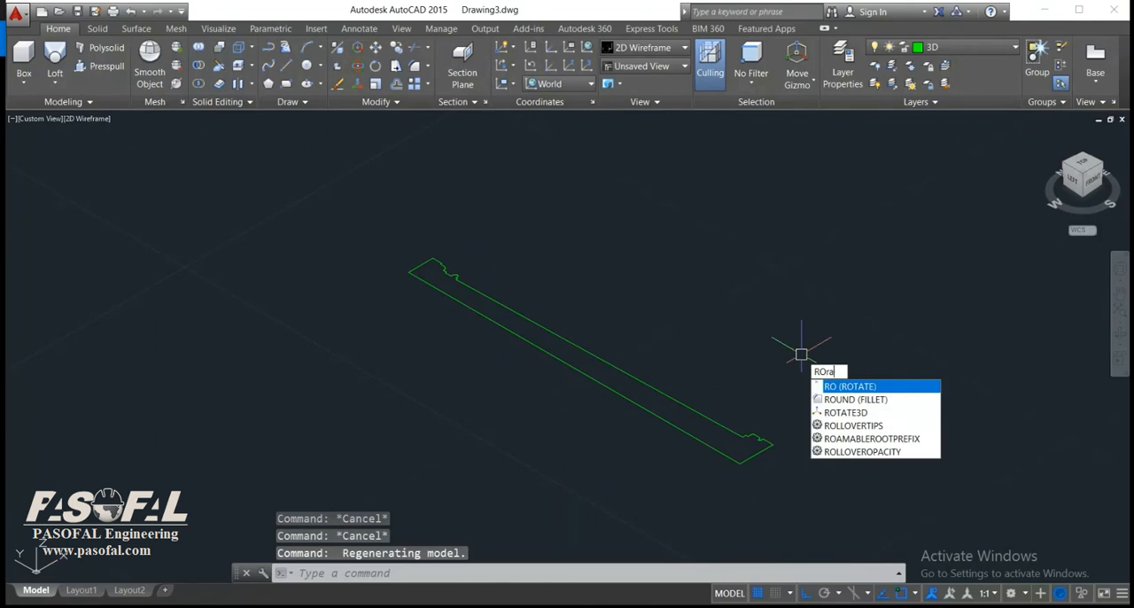
pyautogui.write('te3ed')
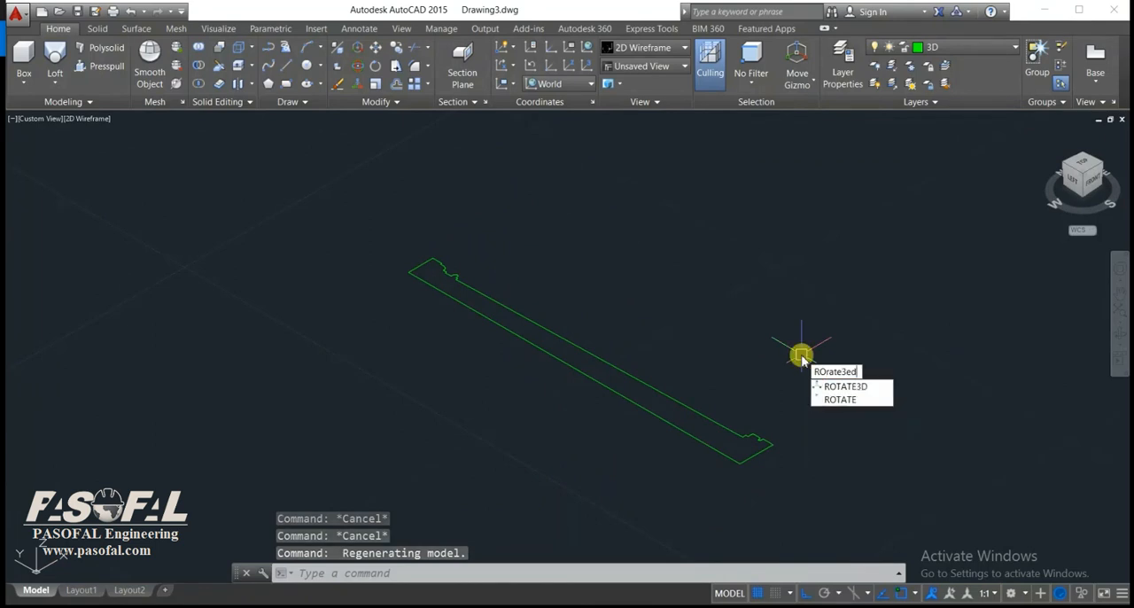
pyautogui.click(833, 386)
pyautogui.click(831, 493)
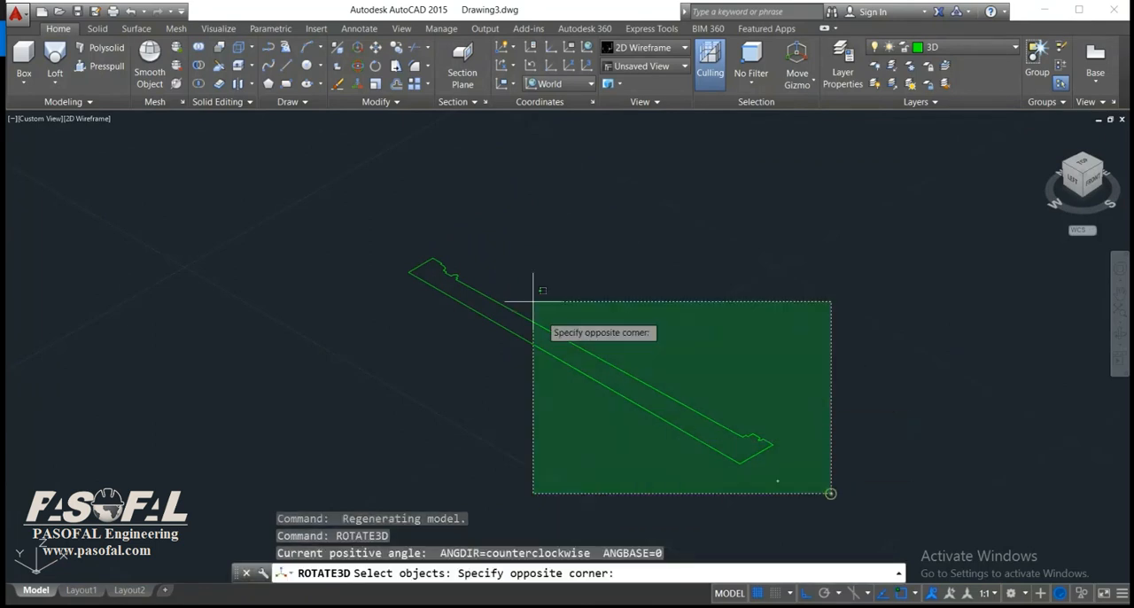
pyautogui.click(372, 195)
pyautogui.press('Return')
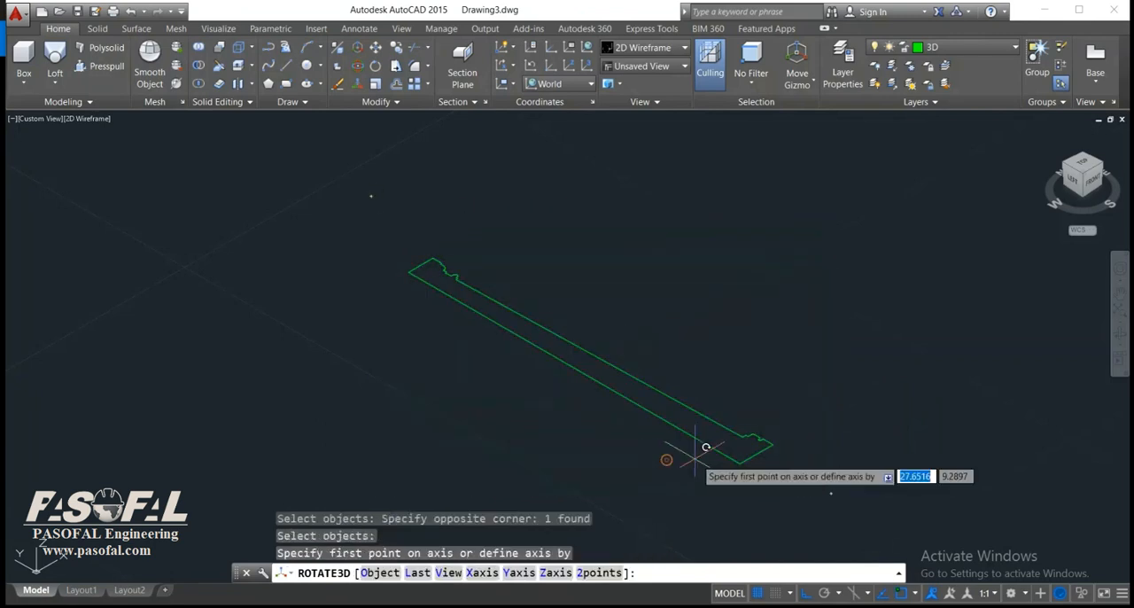
pyautogui.click(739, 463)
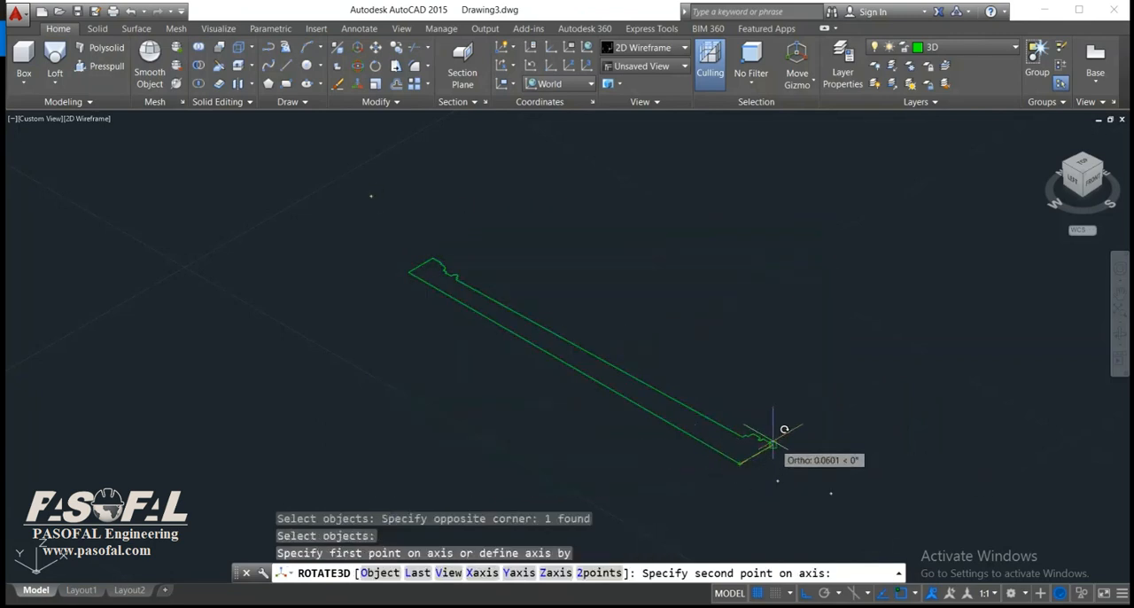
pyautogui.click(773, 444)
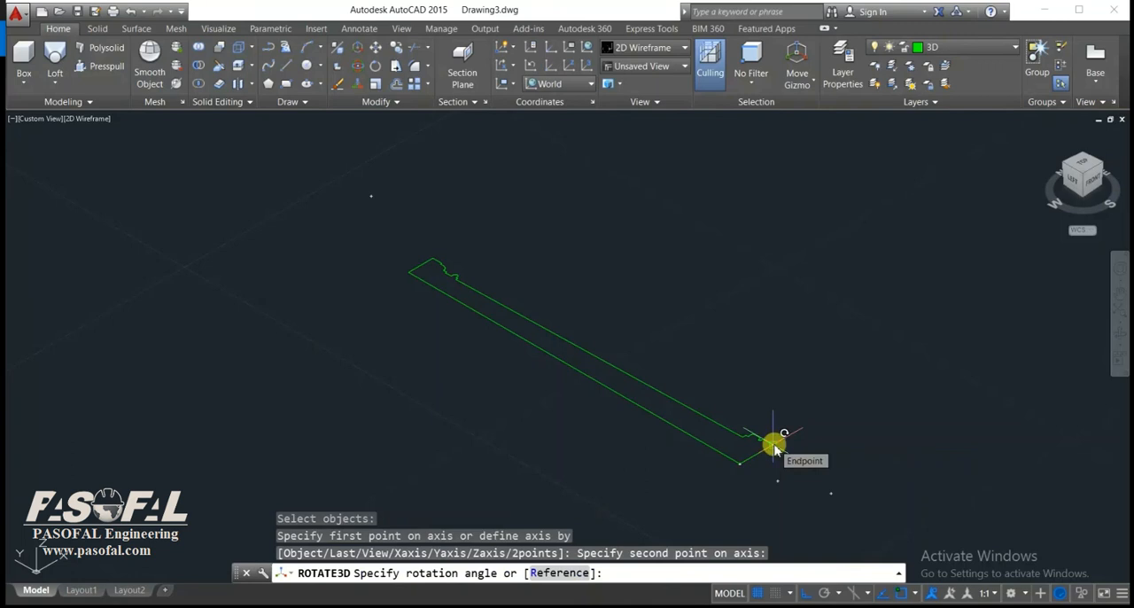
pyautogui.press('Return')
pyautogui.keyDown('shift'); pyautogui.moveTo(785, 379); pyautogui.dragTo(749, 376, button='middle'); pyautogui.keyUp('shift')
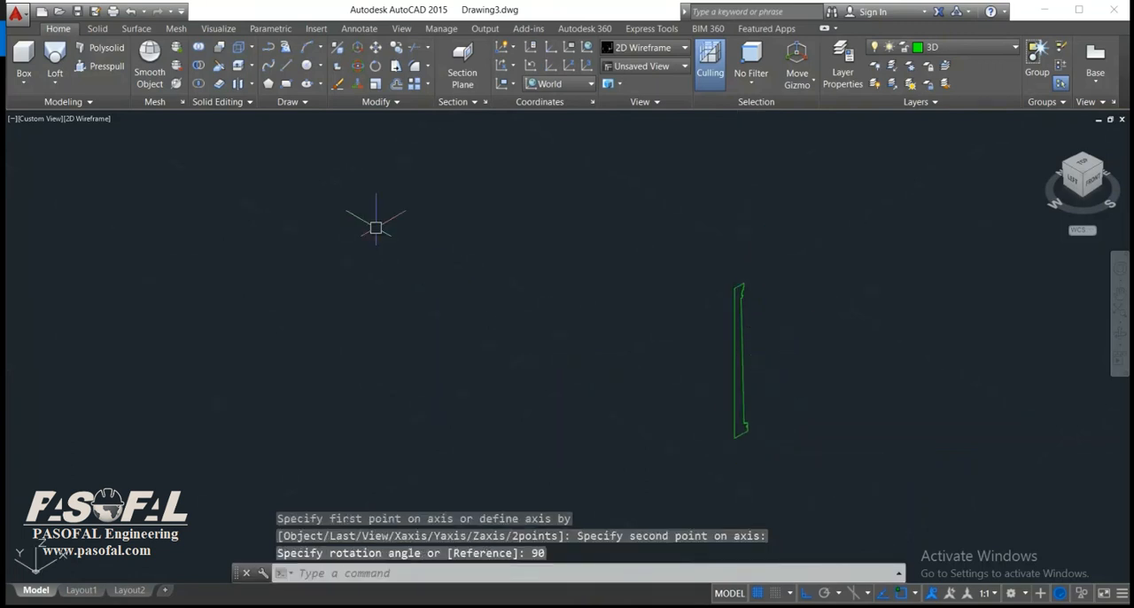
# Revolve the upright profile 360 degrees about its straight vertical edge, from the bottom endpoint to the top one, into a solid column.
pyautogui.click(55, 84)
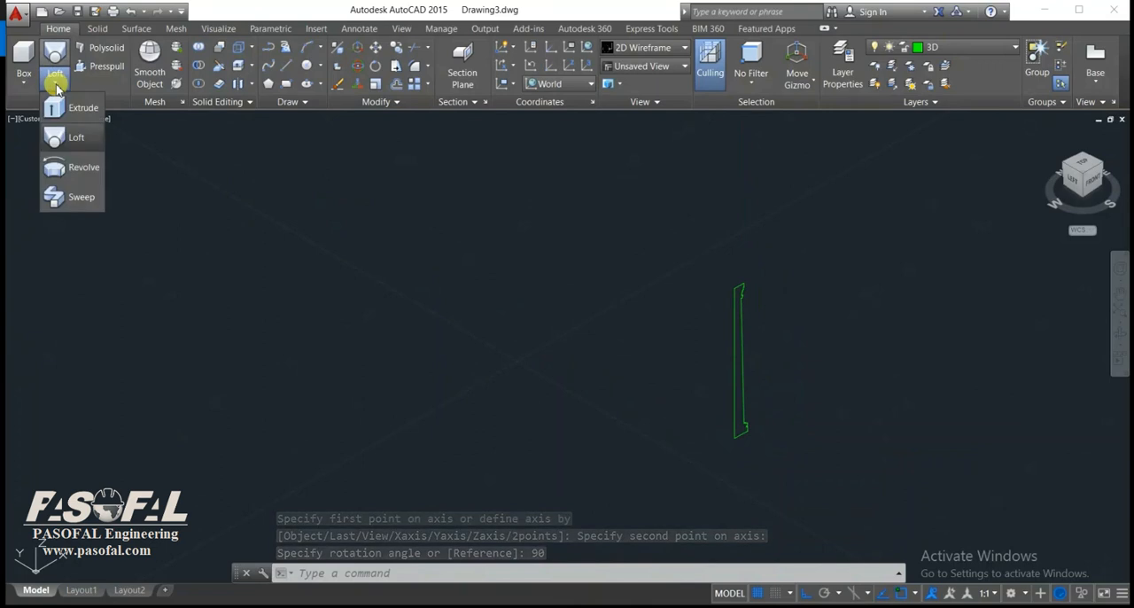
pyautogui.click(73, 166)
pyautogui.click(780, 243)
pyautogui.click(697, 471)
pyautogui.scroll(3, 714, 451)
pyautogui.rightClick(688, 448)
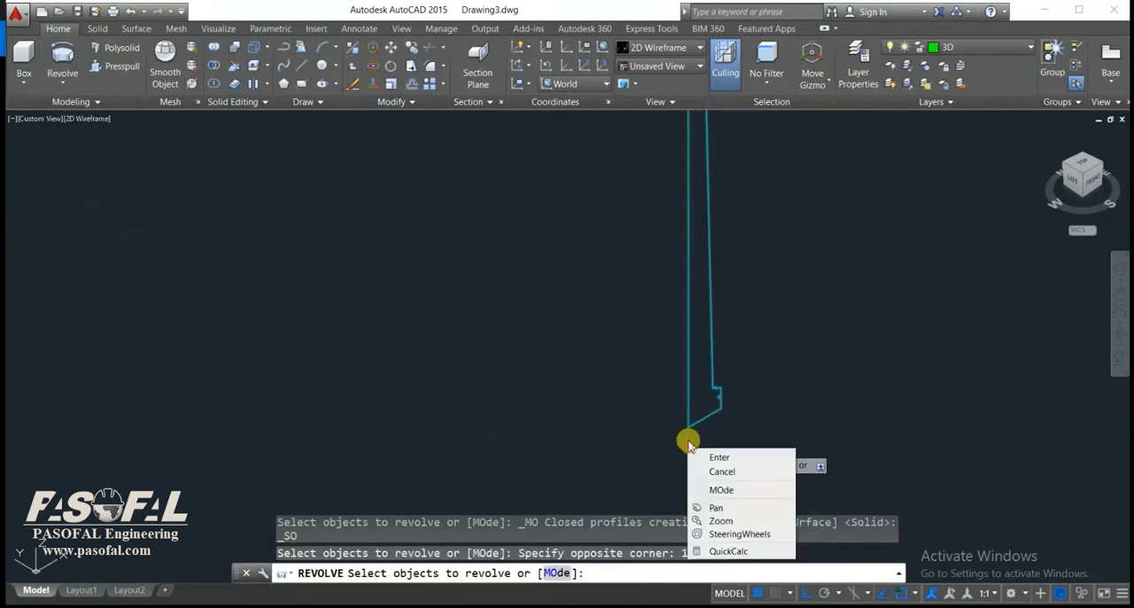
pyautogui.click(708, 458)
pyautogui.click(688, 425)
pyautogui.scroll(-3, 663, 351)
pyautogui.scroll(5, 662, 351)
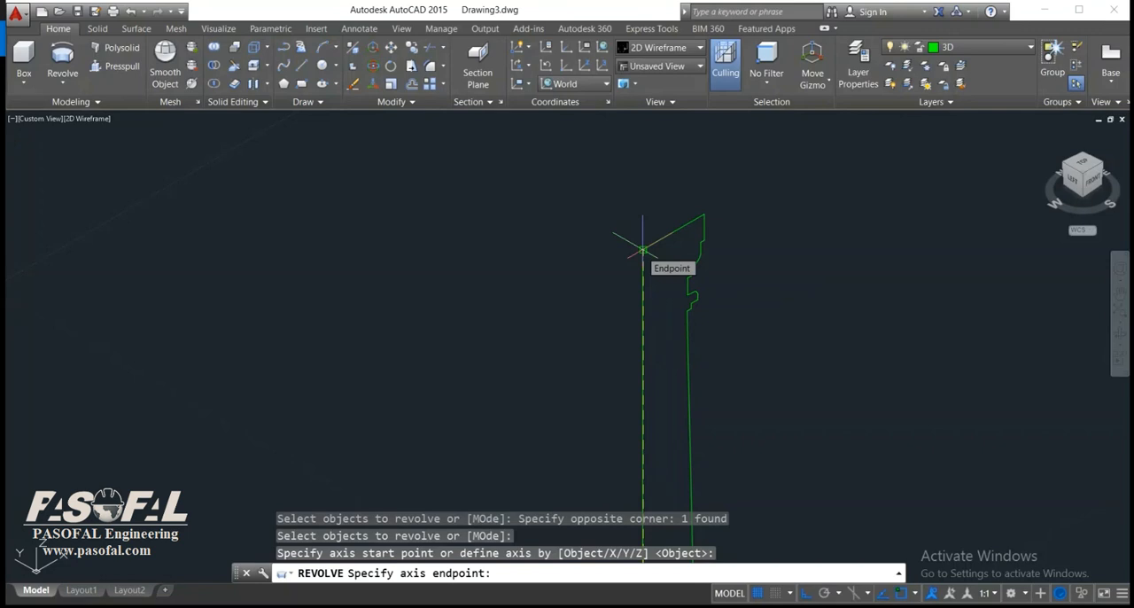
pyautogui.click(643, 250)
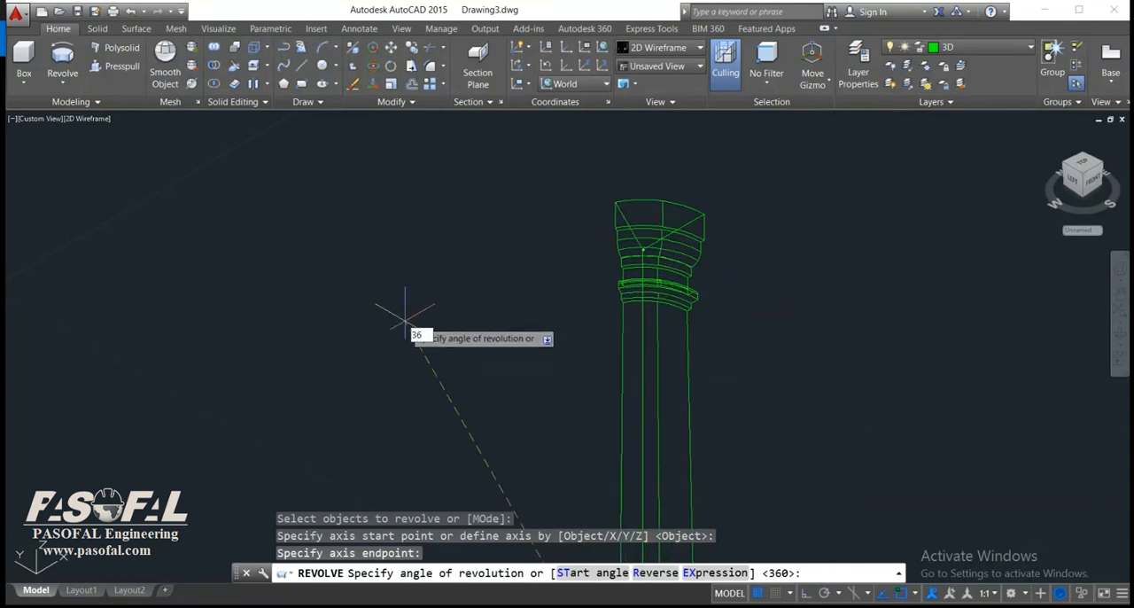
pyautogui.press('Return')
pyautogui.scroll(-5, 403, 318)
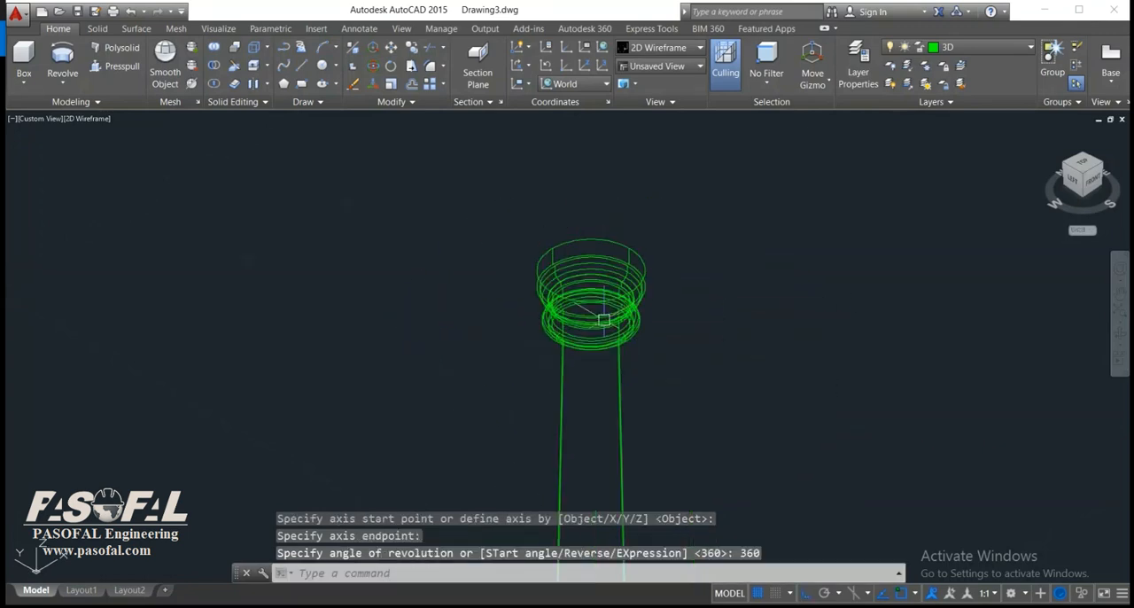
pyautogui.scroll(2, 593, 274)
pyautogui.moveTo(593, 275); pyautogui.dragTo(585, 344, button='middle')
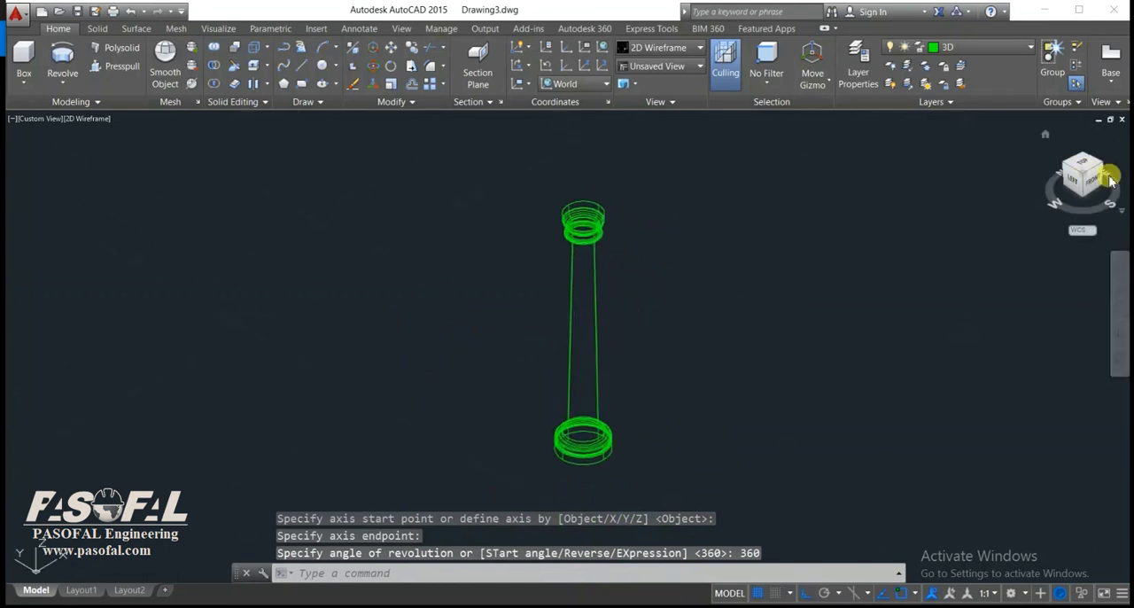
# View the column from above, and switch to Photos to examine the capitals and bases in the reference column picture.
pyautogui.click(1088, 169)
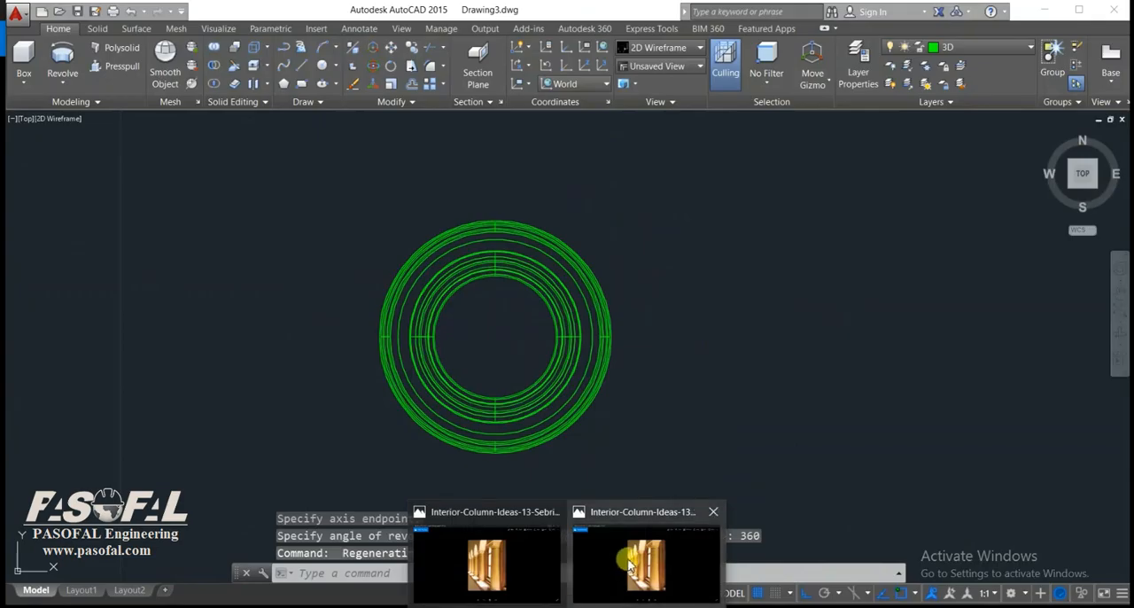
pyautogui.click(628, 557)
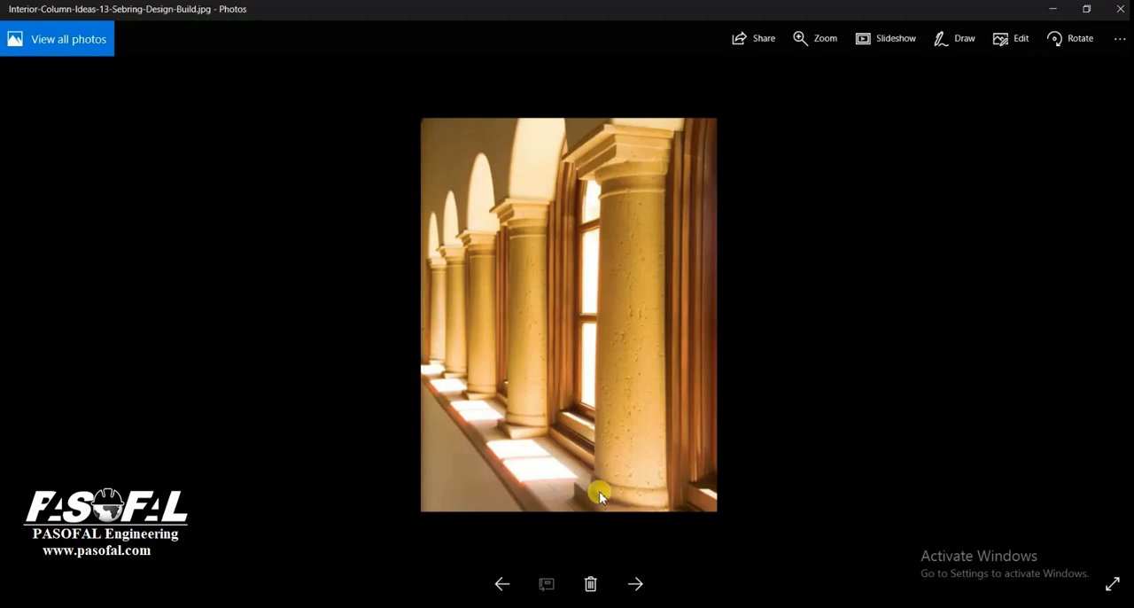
pyautogui.click(1053, 9)
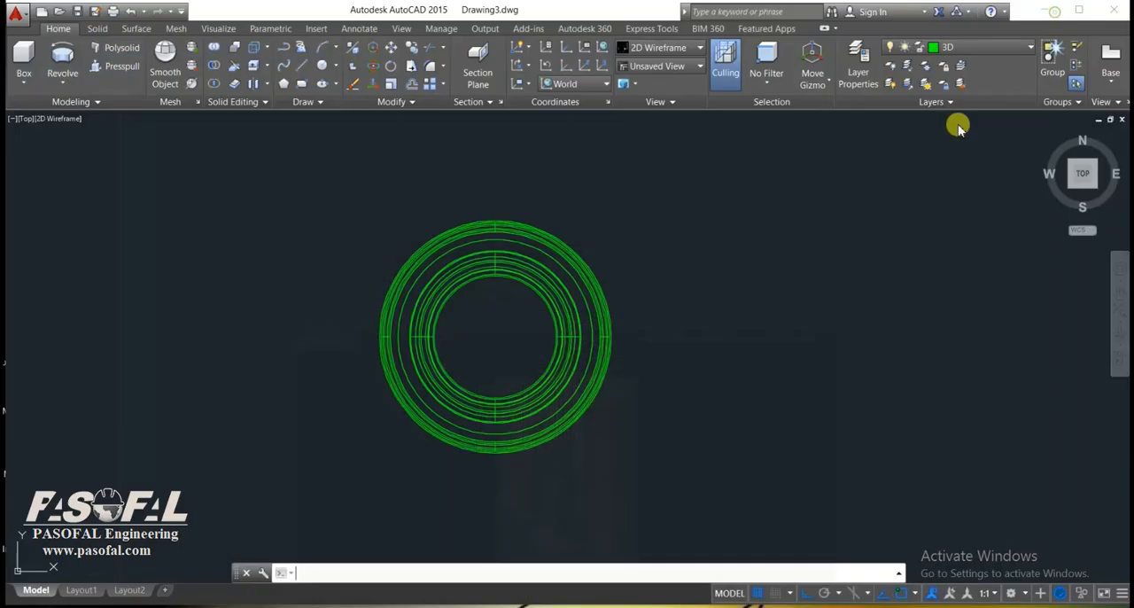
# Draw a rectangle about 0.083 by 0.041 enclosing the upper half of the capital's circle in the top view.
pyautogui.moveTo(577, 384); pyautogui.dragTo(617, 386, button='middle')
pyautogui.write('rec')
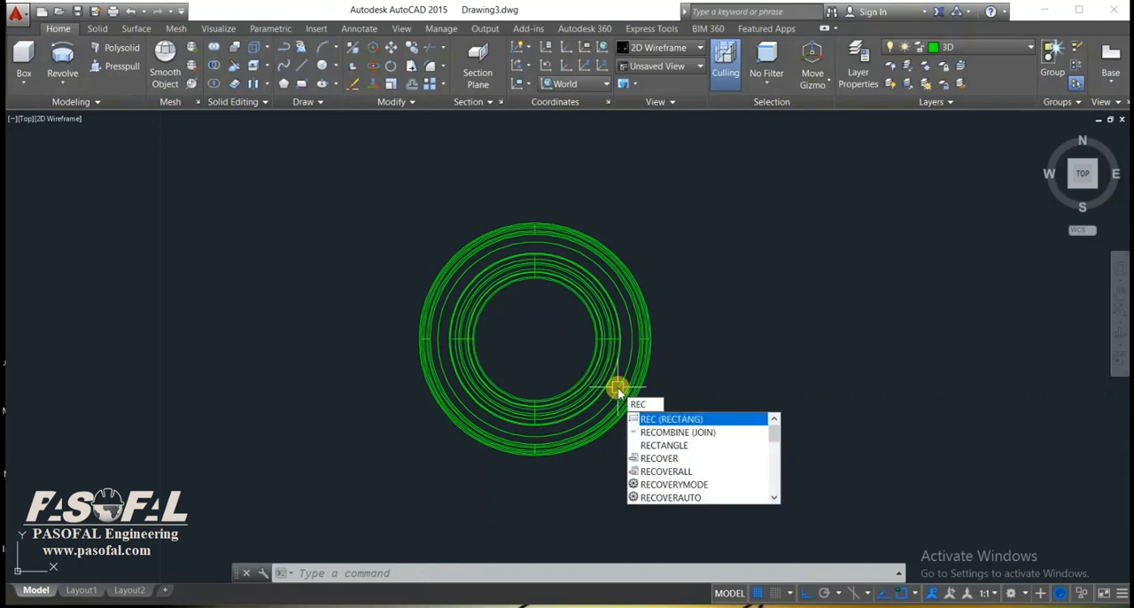
pyautogui.press('Return')
pyautogui.scroll(4, 620, 372)
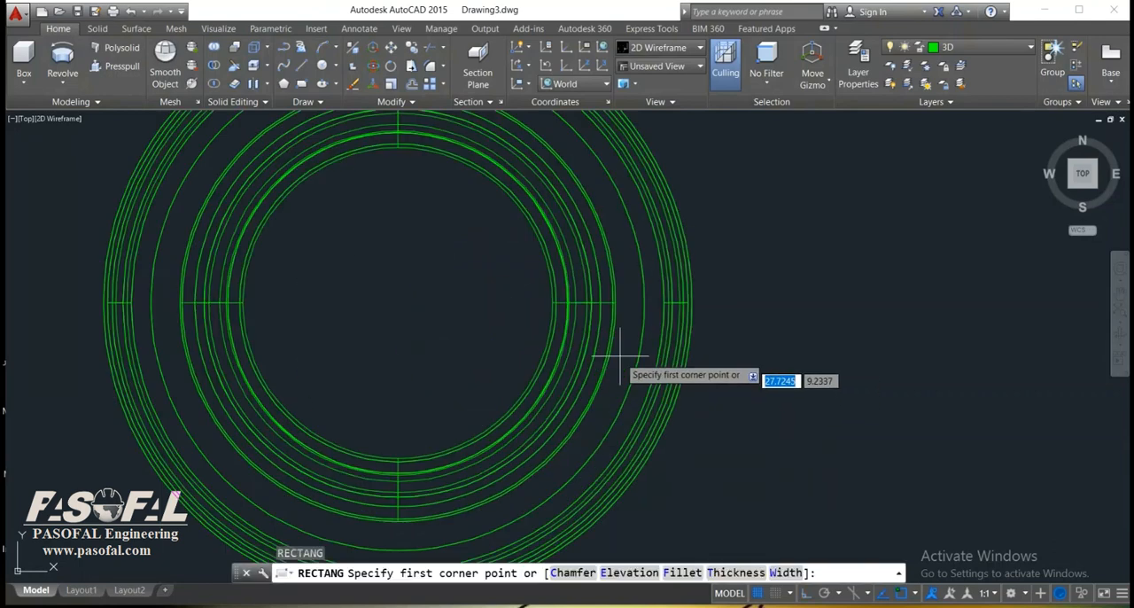
pyautogui.click(615, 304)
pyautogui.moveTo(482, 181); pyautogui.dragTo(678, 327, button='middle')
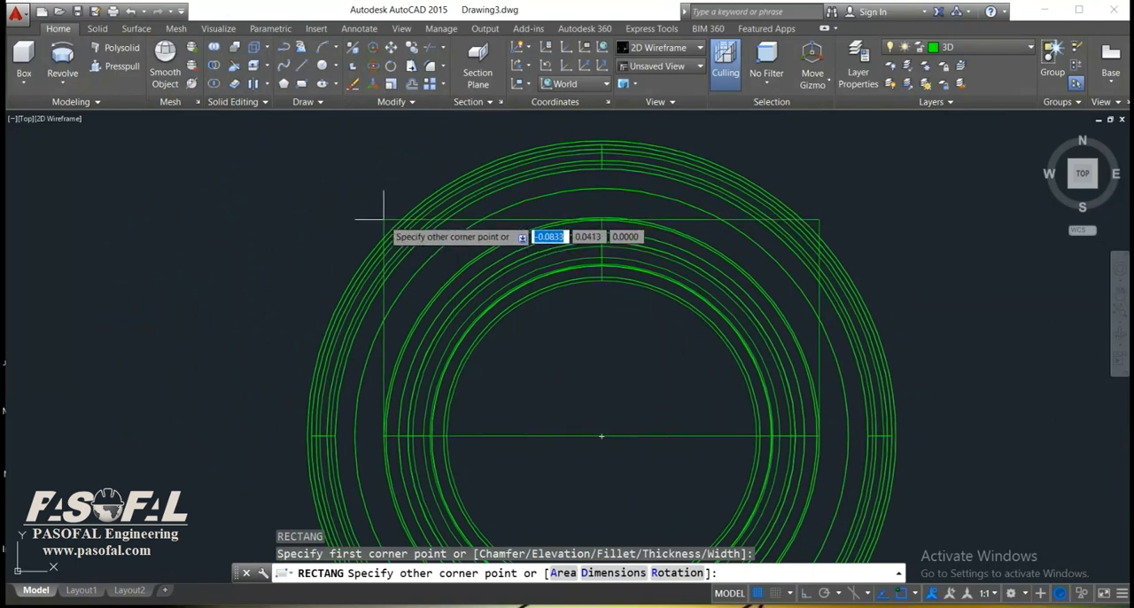
pyautogui.click(384, 217)
pyautogui.scroll(-2, 703, 410)
pyautogui.moveTo(702, 411); pyautogui.dragTo(702, 339, button='middle')
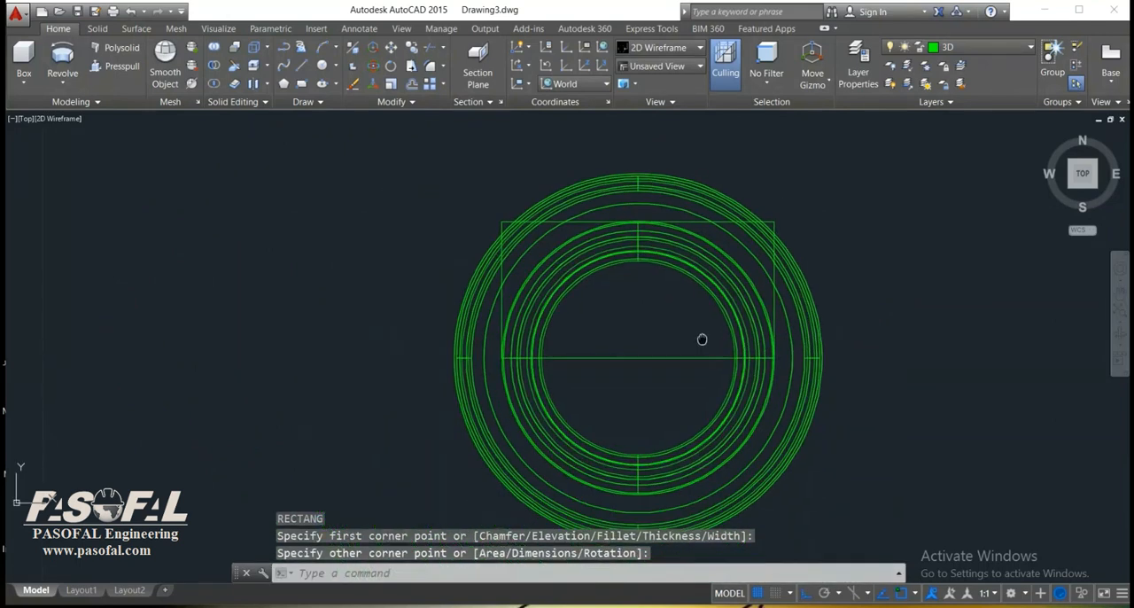
pyautogui.write('mi')
pyautogui.press('Return')
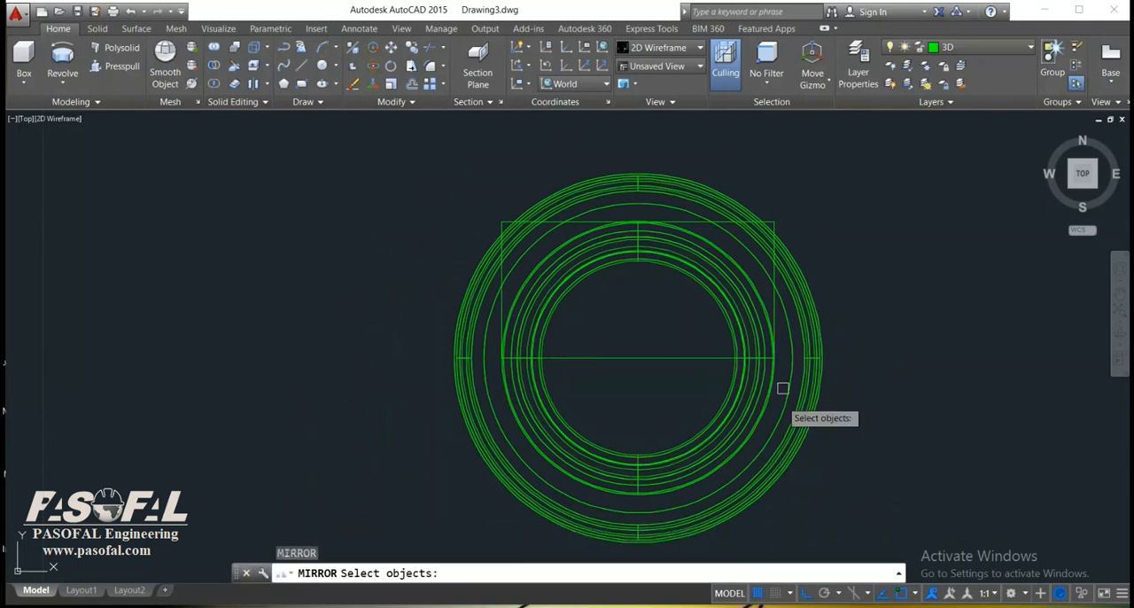
pyautogui.click(774, 301)
pyautogui.press('Return')
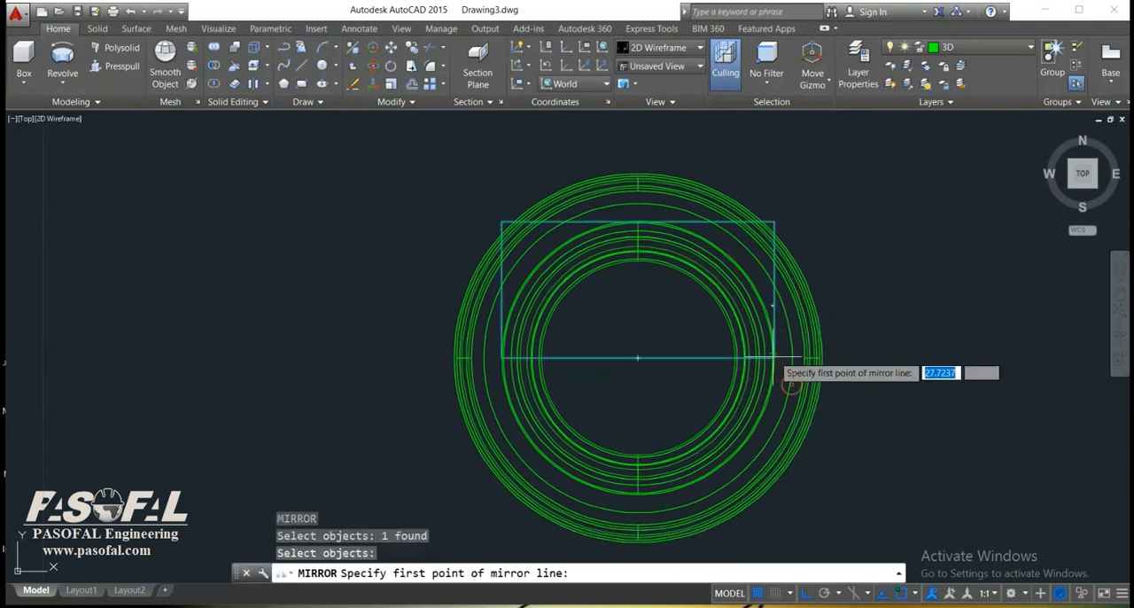
pyautogui.click(773, 359)
pyautogui.press('Escape')
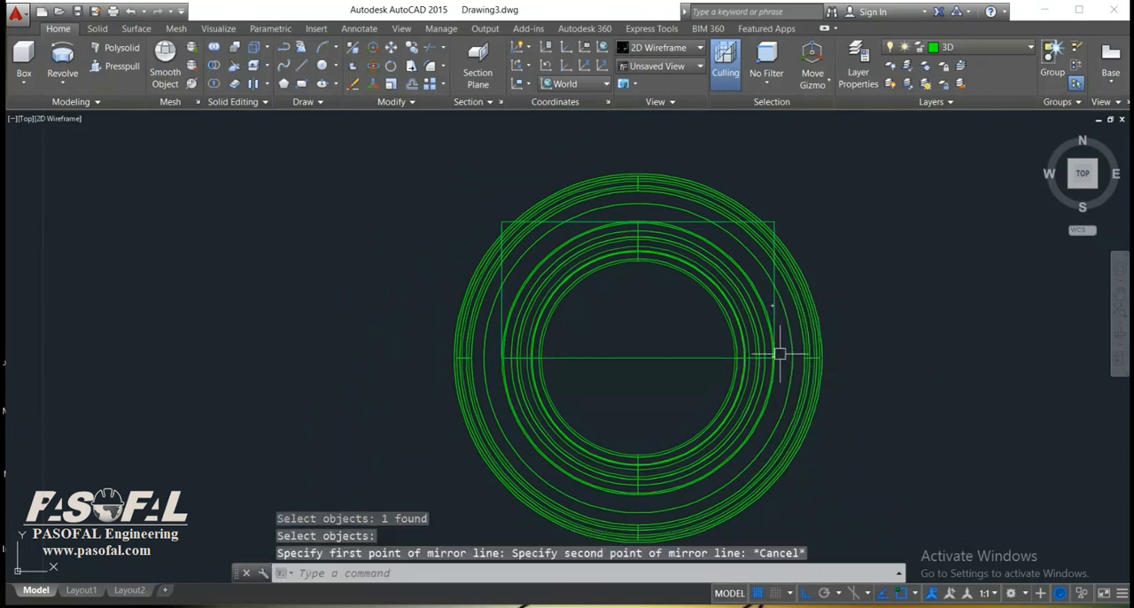
# Mirror the capital's half rectangle across its horizontal centre line, keeping the original.
pyautogui.write('mi')
pyautogui.press('Return')
pyautogui.scroll(5, 768, 337)
pyautogui.click(749, 230)
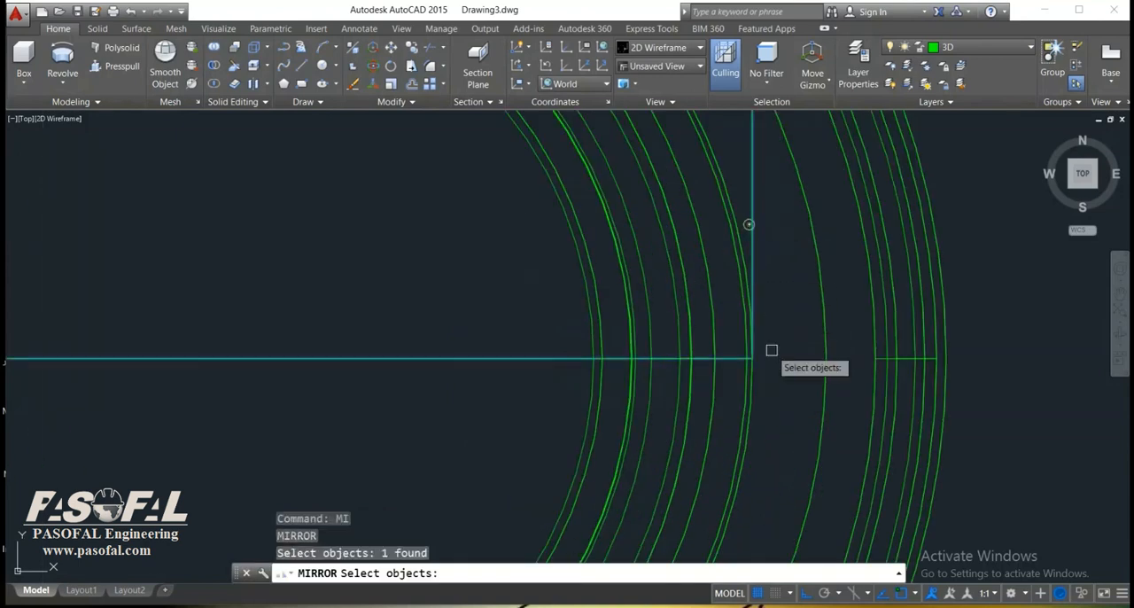
pyautogui.press('Return')
pyautogui.click(753, 358)
pyautogui.scroll(-5, 1038, 289)
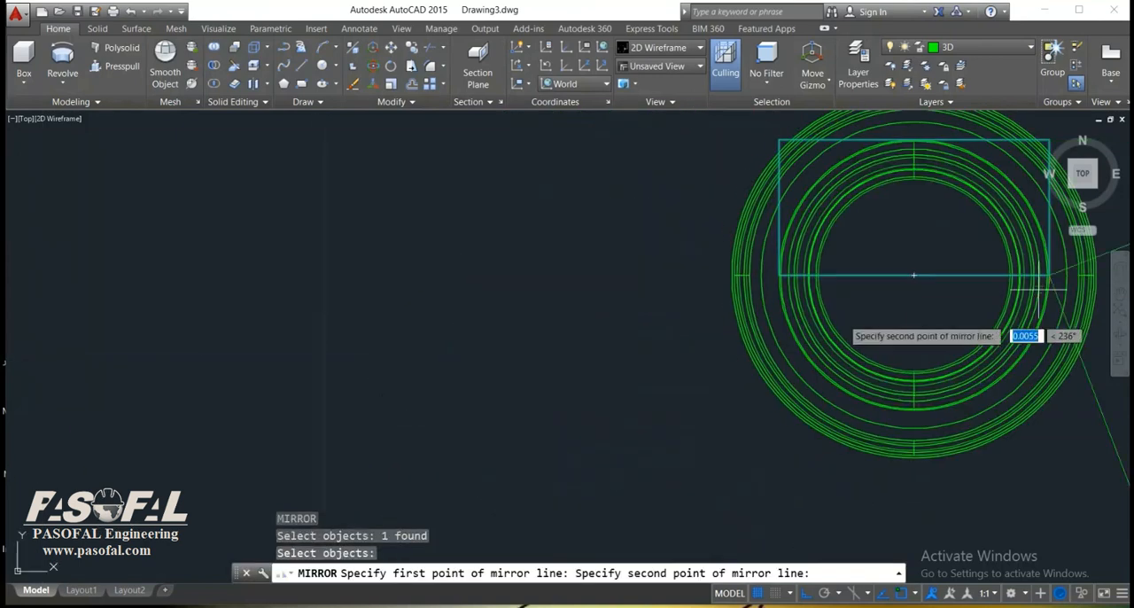
pyautogui.click(632, 276)
pyautogui.write('n')
pyautogui.press('Return')
pyautogui.scroll(-2, 785, 309)
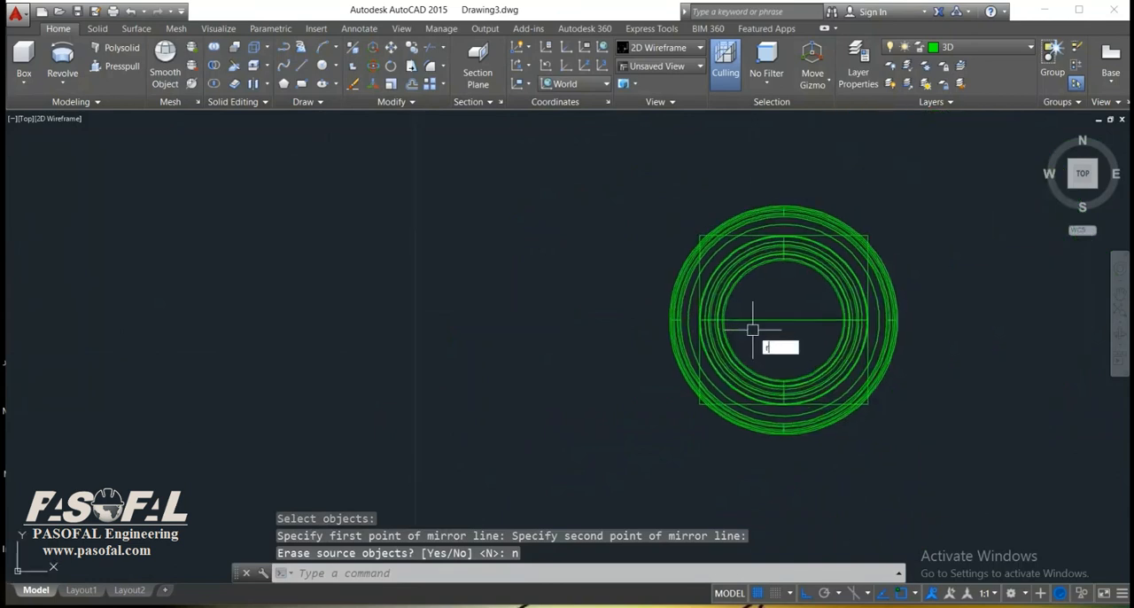
# Draw a larger rectangle about 0.113 by 0.056 enclosing the upper half of the base's outermost circle.
pyautogui.write('rec')
pyautogui.press('Return')
pyautogui.scroll(2, 868, 324)
pyautogui.scroll(3, 904, 319)
pyautogui.click(887, 323)
pyautogui.scroll(-3, 877, 337)
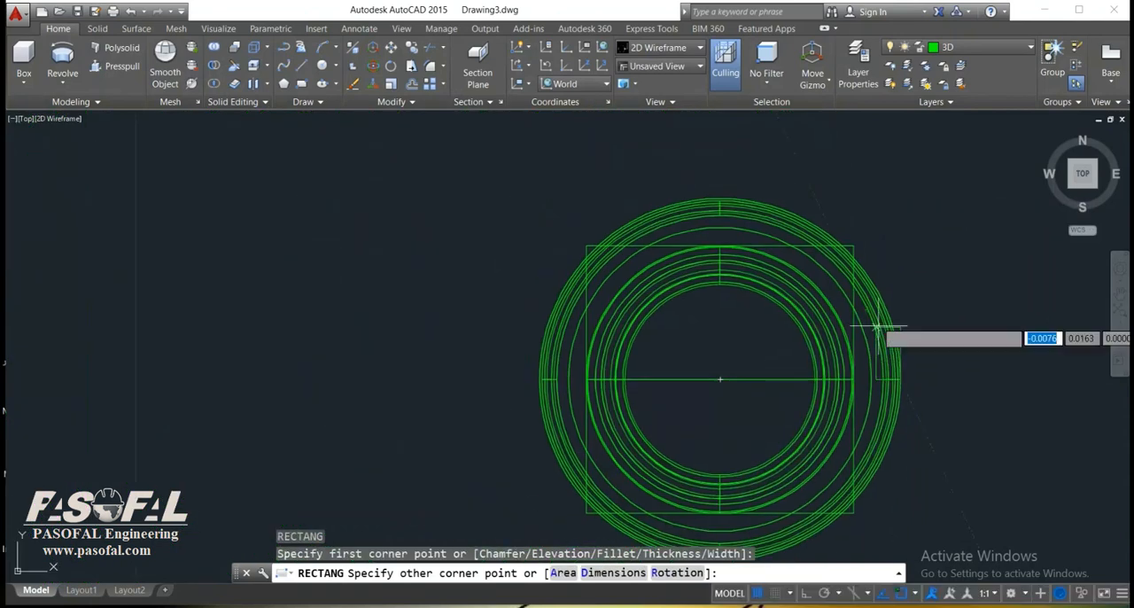
pyautogui.click(537, 200)
pyautogui.scroll(-2, 794, 311)
# Mirror the larger base rectangle across the column's horizontal centre line, keeping the source object.
pyautogui.write('mi')
pyautogui.press('Return')
pyautogui.click(831, 283)
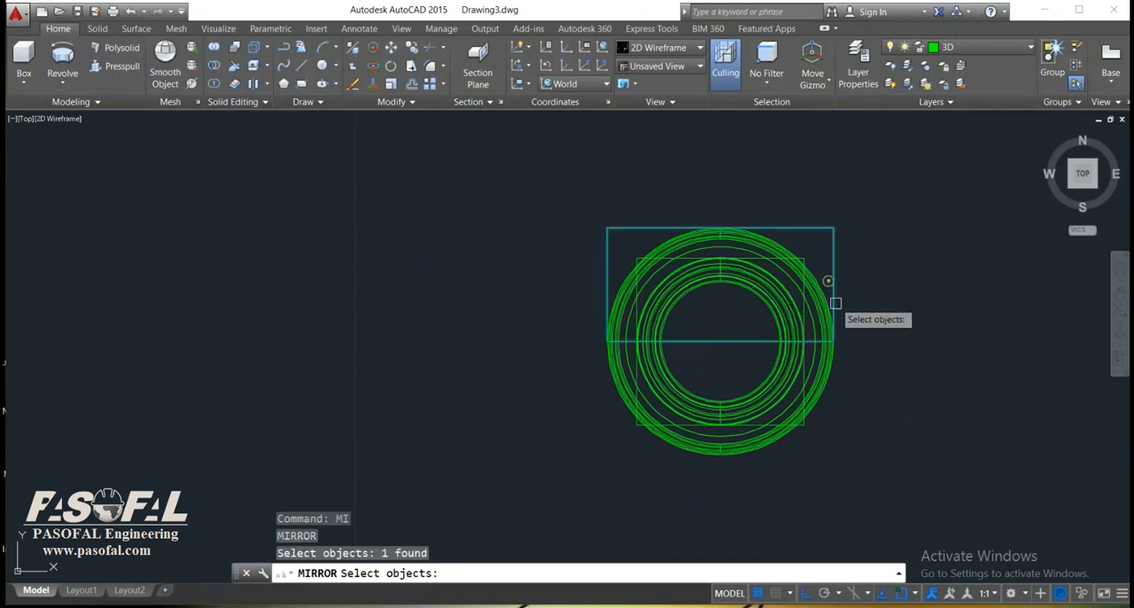
pyautogui.press('Return')
pyautogui.scroll(2, 839, 339)
pyautogui.scroll(2, 838, 339)
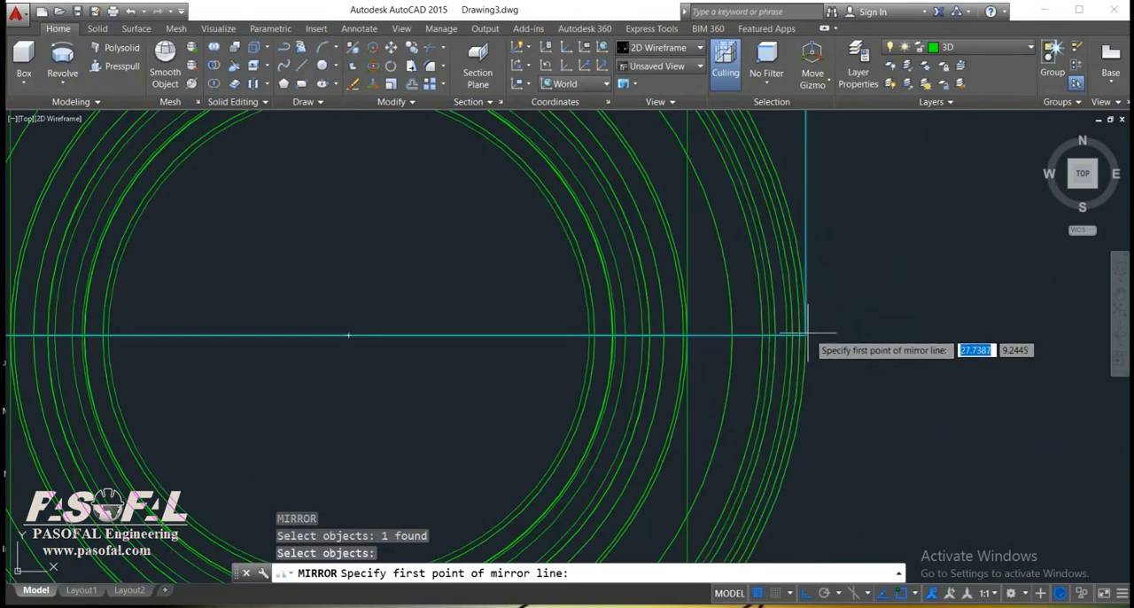
pyautogui.click(828, 339)
pyautogui.scroll(-3, 939, 310)
pyautogui.click(701, 355)
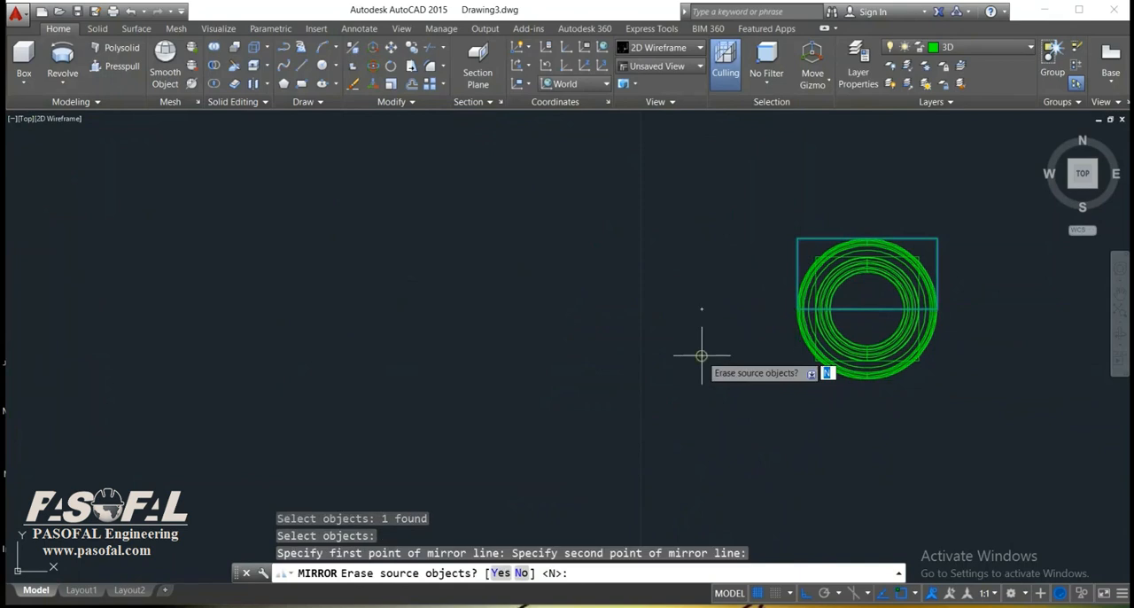
pyautogui.write('n')
pyautogui.press('Return')
pyautogui.scroll(-2, 701, 356)
pyautogui.scroll(2, 858, 327)
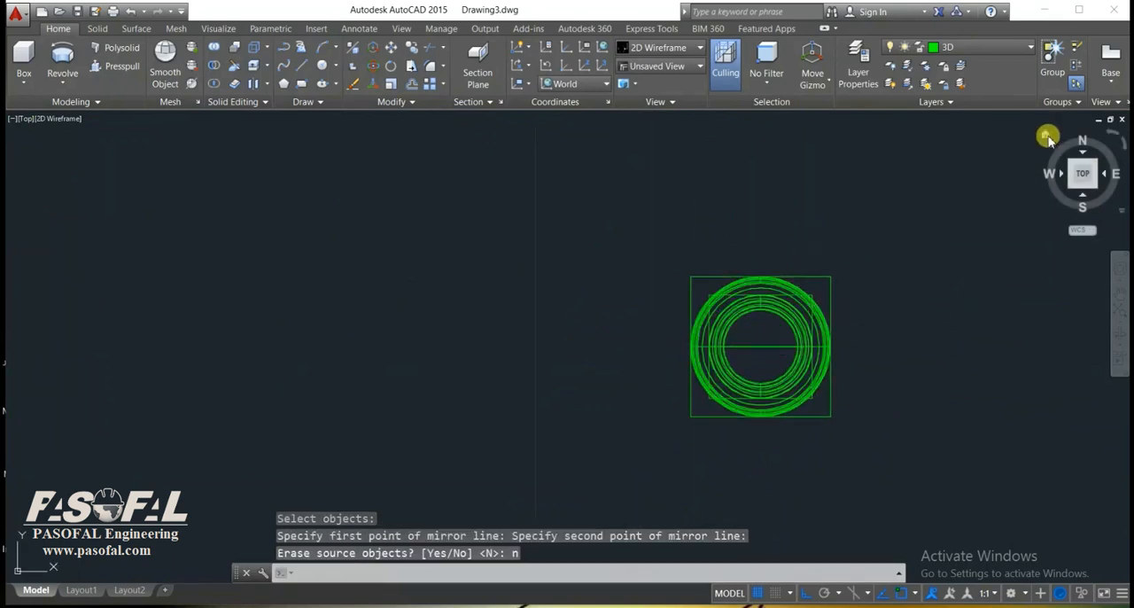
# In the 3D view, move both halves of the smaller square vertically from the base up to the top of the capital.
pyautogui.click(1047, 137)
pyautogui.scroll(6, 663, 438)
pyautogui.moveTo(592, 534); pyautogui.dragTo(775, 388, button='middle')
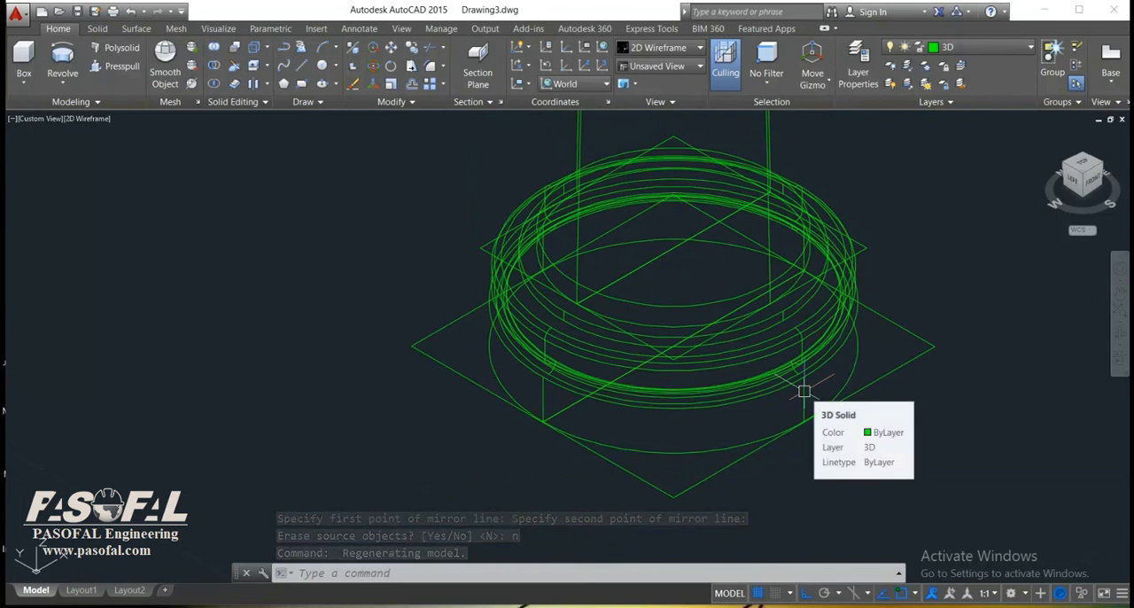
pyautogui.write('m')
pyautogui.press('Return')
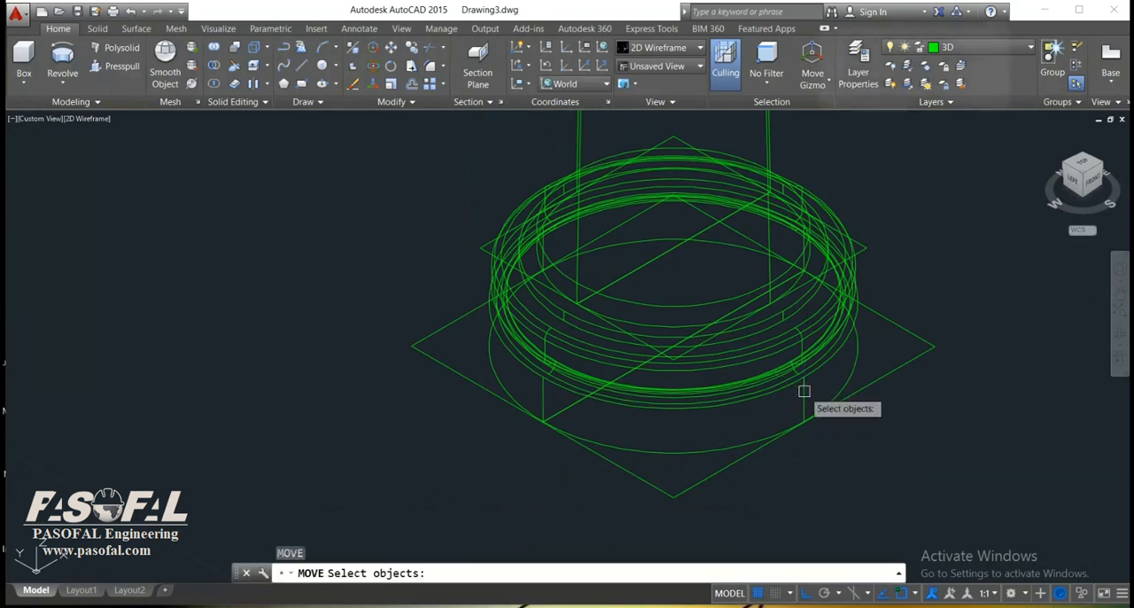
pyautogui.click(864, 254)
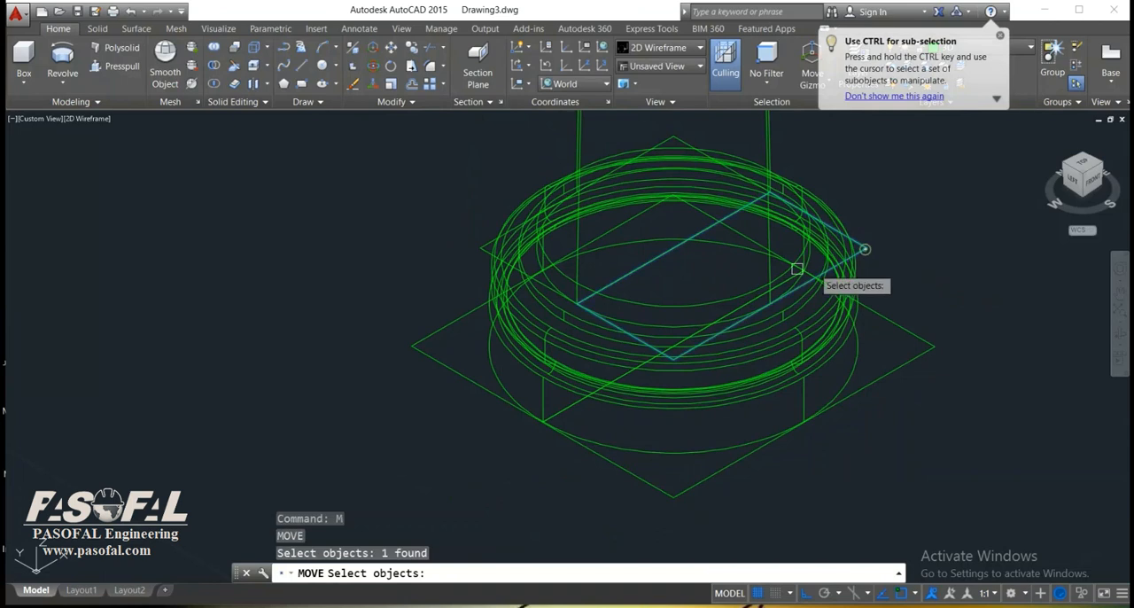
pyautogui.click(484, 247)
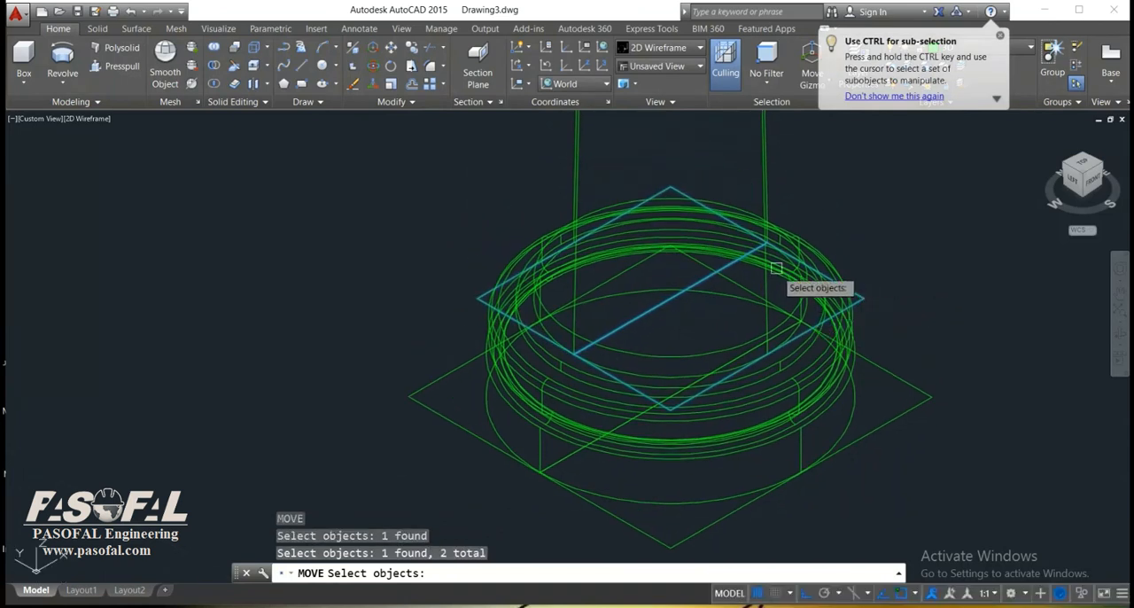
pyautogui.press('Return')
pyautogui.click(764, 241)
pyautogui.scroll(-6, 758, 177)
pyautogui.moveTo(758, 177); pyautogui.dragTo(735, 390, button='middle')
pyautogui.moveTo(758, 216); pyautogui.dragTo(742, 340, button='middle')
pyautogui.scroll(4, 742, 215)
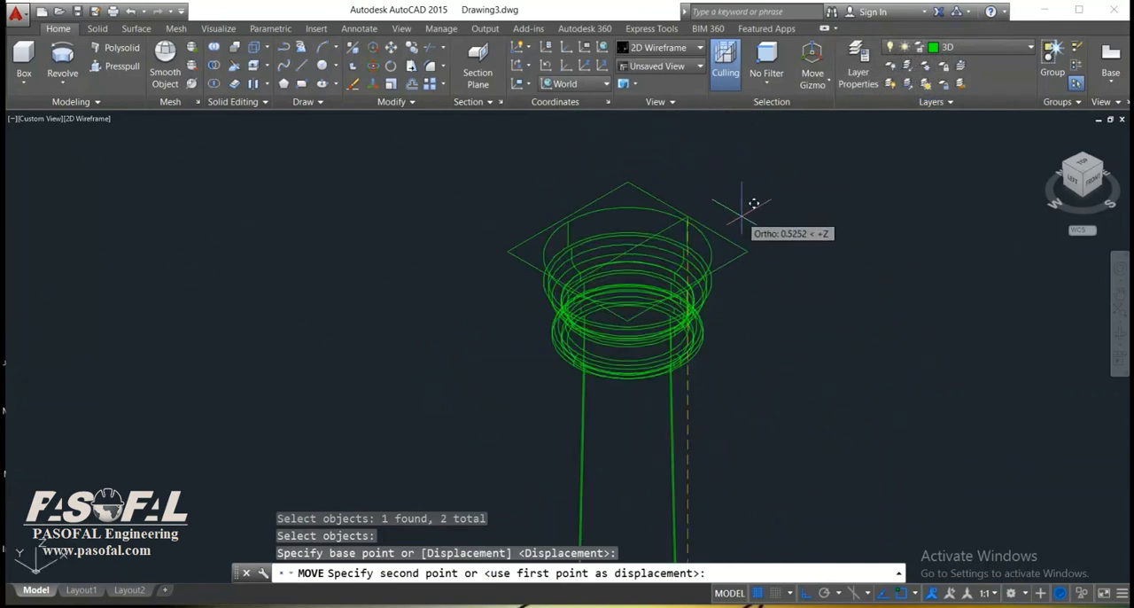
pyautogui.press('Escape')
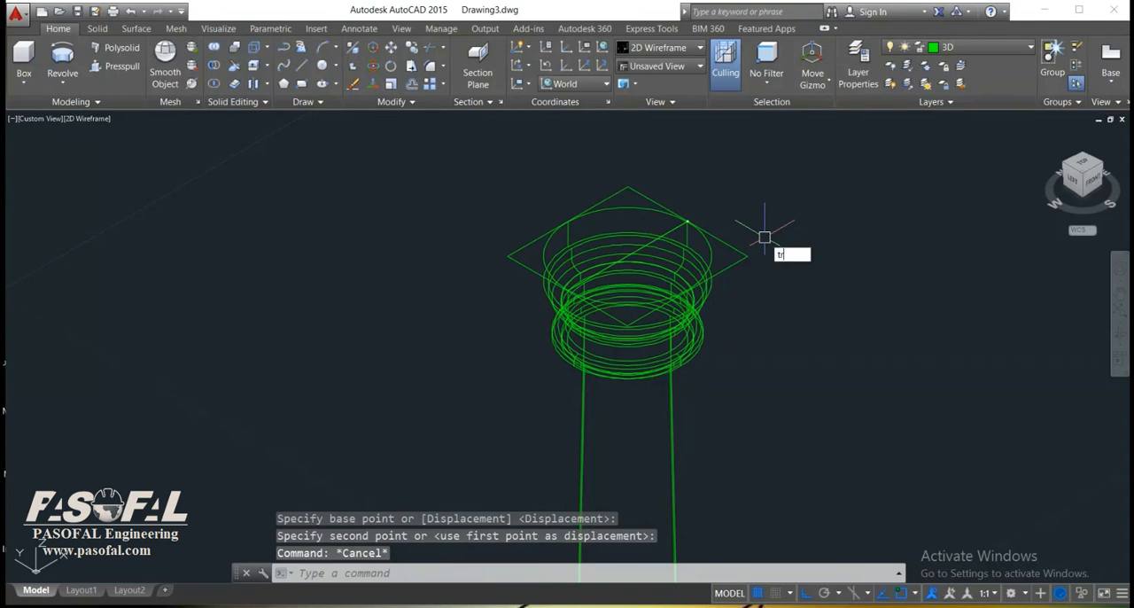
# Trim away the shared centre line between the two half rectangles on top of the capital.
pyautogui.write('tr')
pyautogui.press('Return')
pyautogui.press('Return')
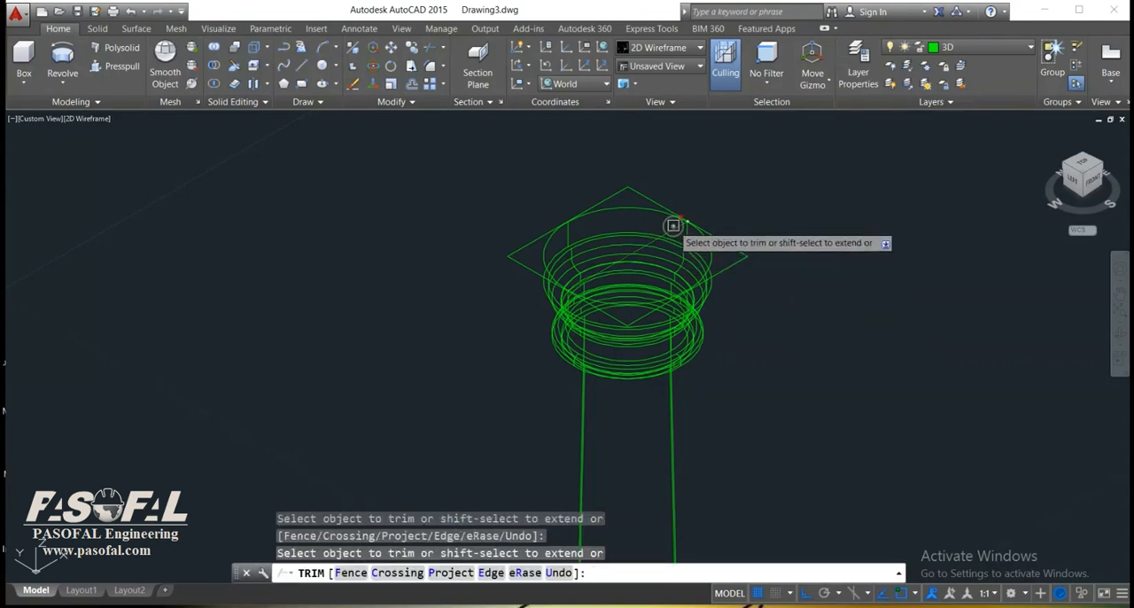
pyautogui.press('Escape')
# Join the two trimmed outlines on top of the capital into one closed square polyline.
pyautogui.scroll(-2, 762, 281)
pyautogui.scroll(5, 748, 290)
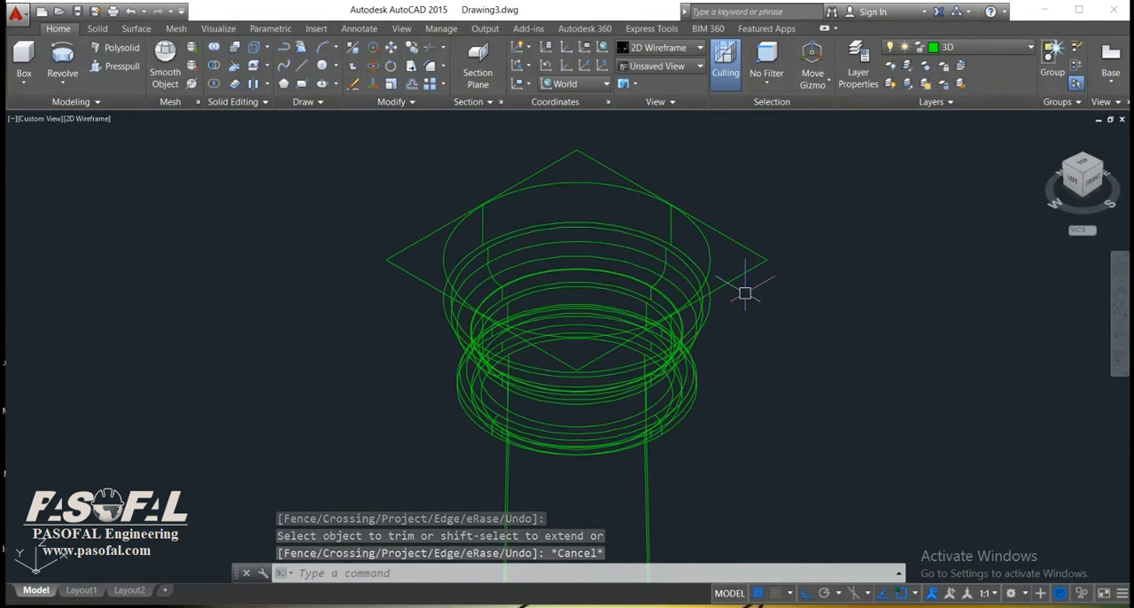
pyautogui.write('join')
pyautogui.press('Return')
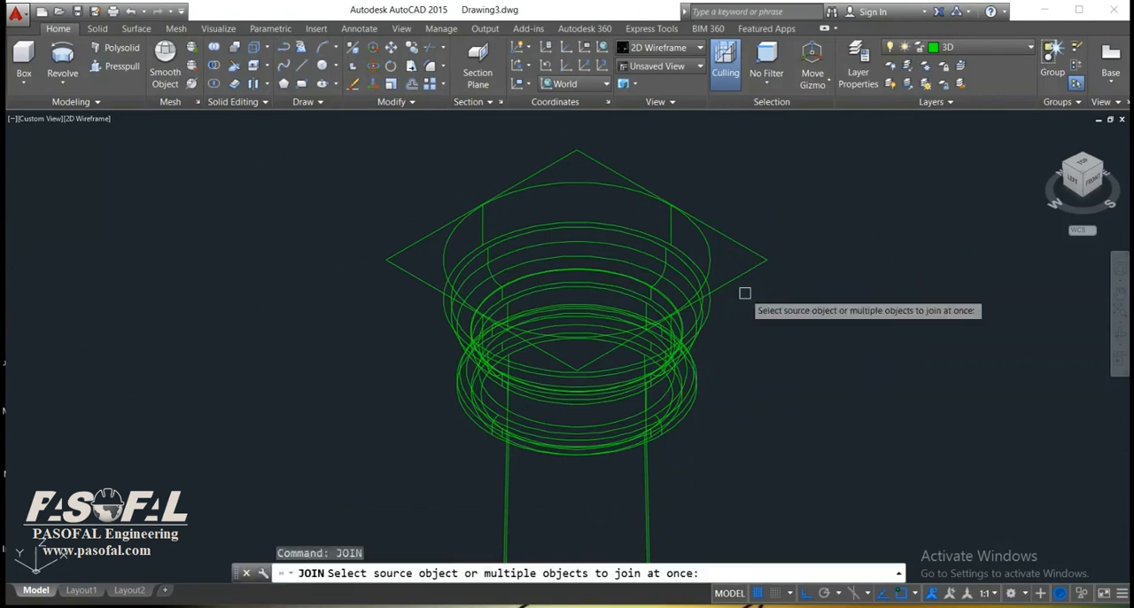
pyautogui.click(739, 279)
pyautogui.click(612, 170)
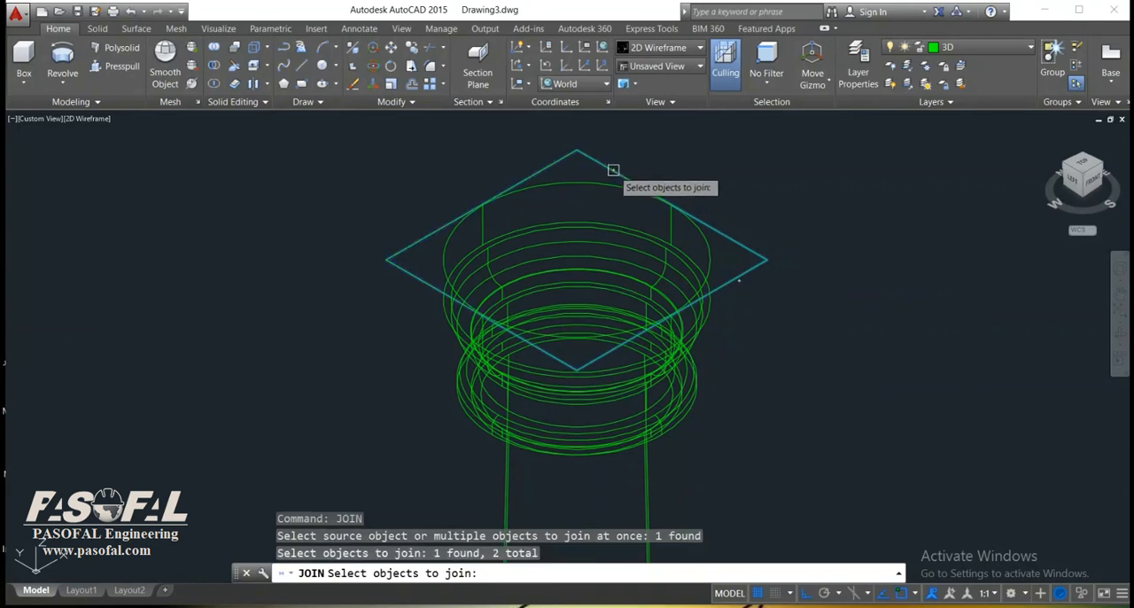
pyautogui.press('Return')
pyautogui.press('Escape')
# Trim away the shared centre line between the two half rectangles under the column's base.
pyautogui.scroll(-6, 729, 243)
pyautogui.scroll(8, 780, 324)
pyautogui.write('tr')
pyautogui.press('Return')
pyautogui.press('Return')
pyautogui.press('Escape')
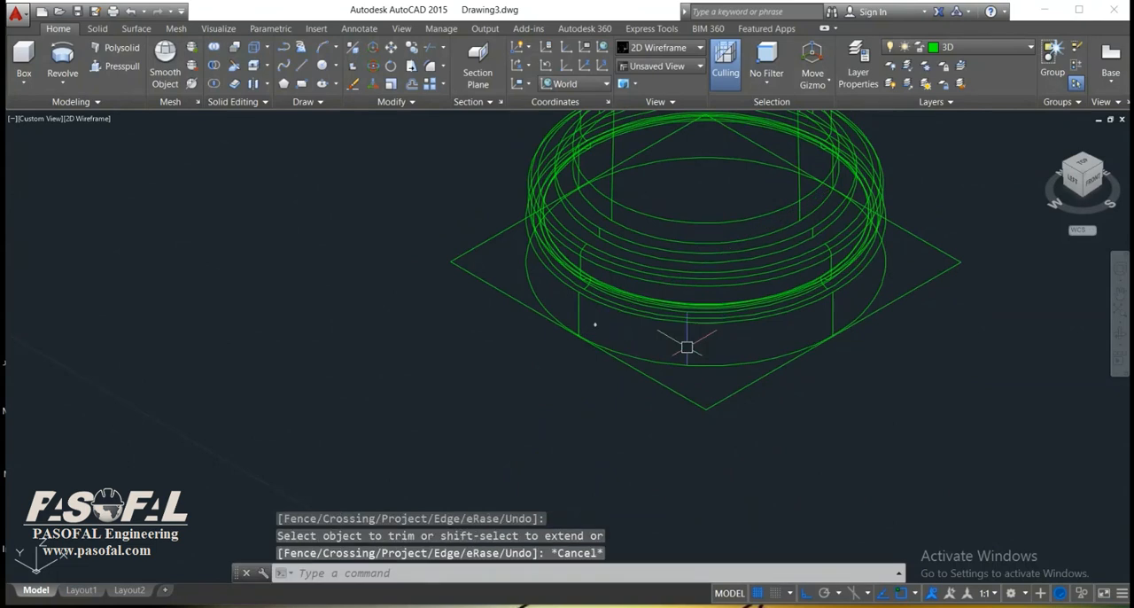
# Join the two trimmed outlines under the base into one closed square polyline.
pyautogui.write('join')
pyautogui.press('Return')
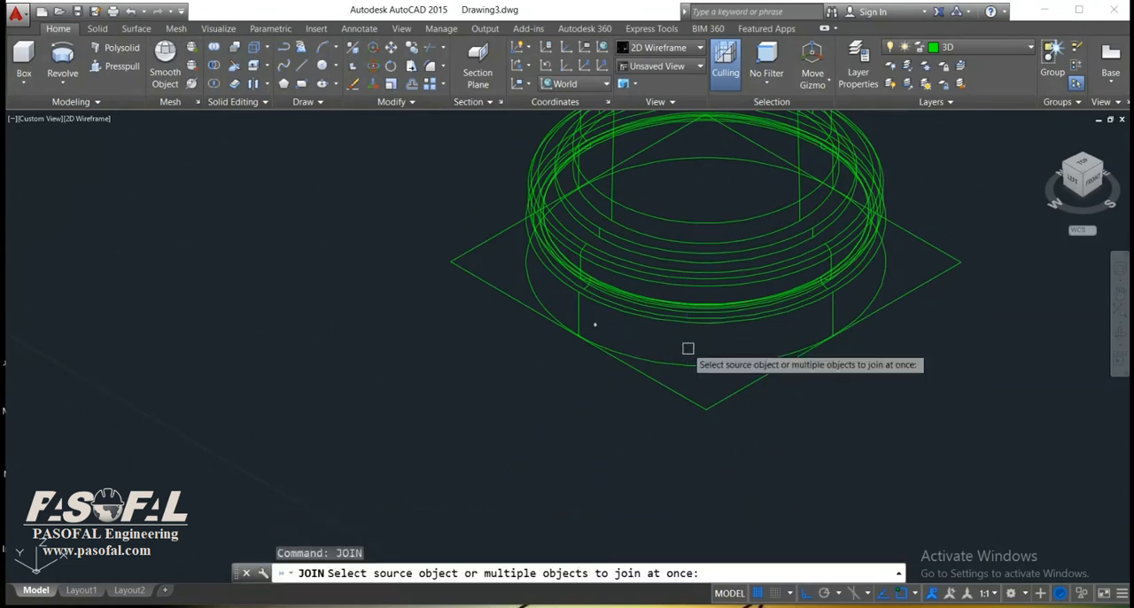
pyautogui.click(706, 401)
pyautogui.click(523, 304)
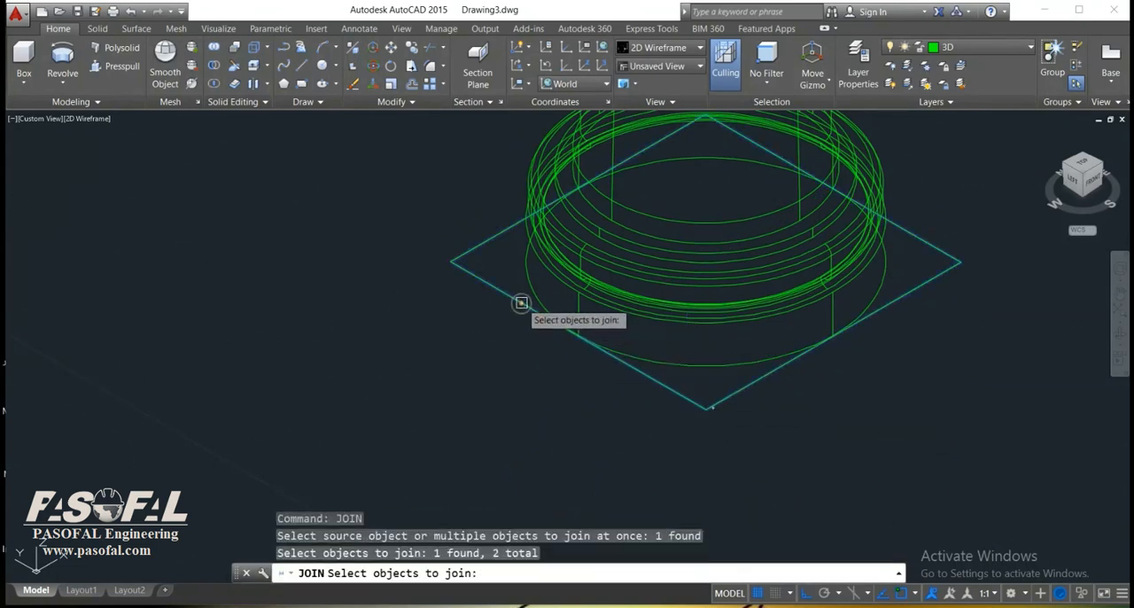
pyautogui.press('Return')
# Extrude the square on top of the capital upward by 0.02 as a solid block.
pyautogui.scroll(-10, 628, 476)
pyautogui.scroll(3, 672, 245)
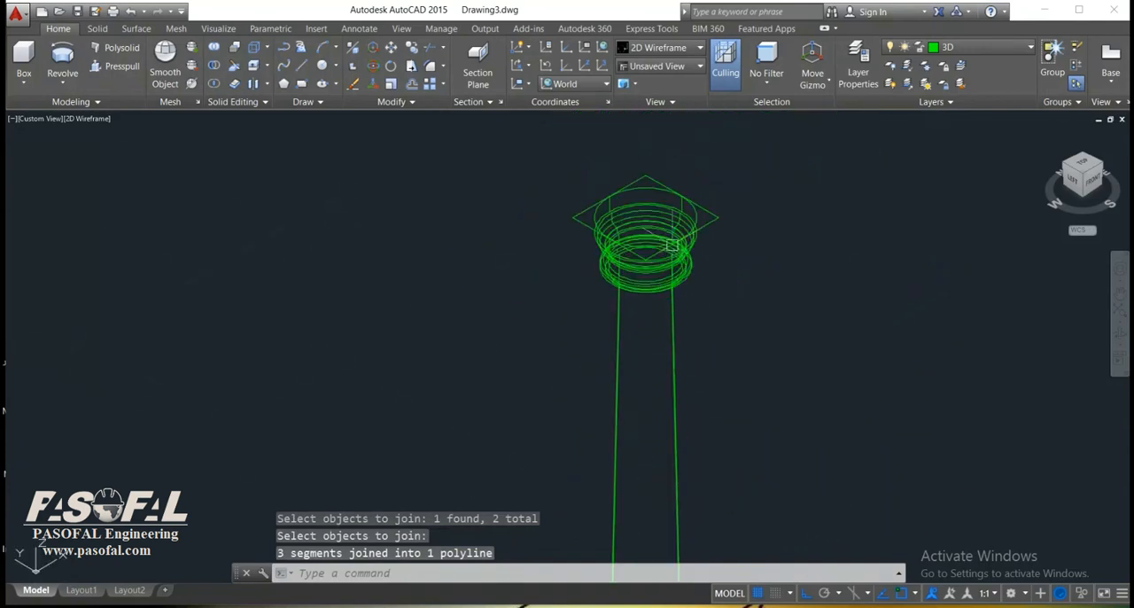
pyautogui.click(64, 80)
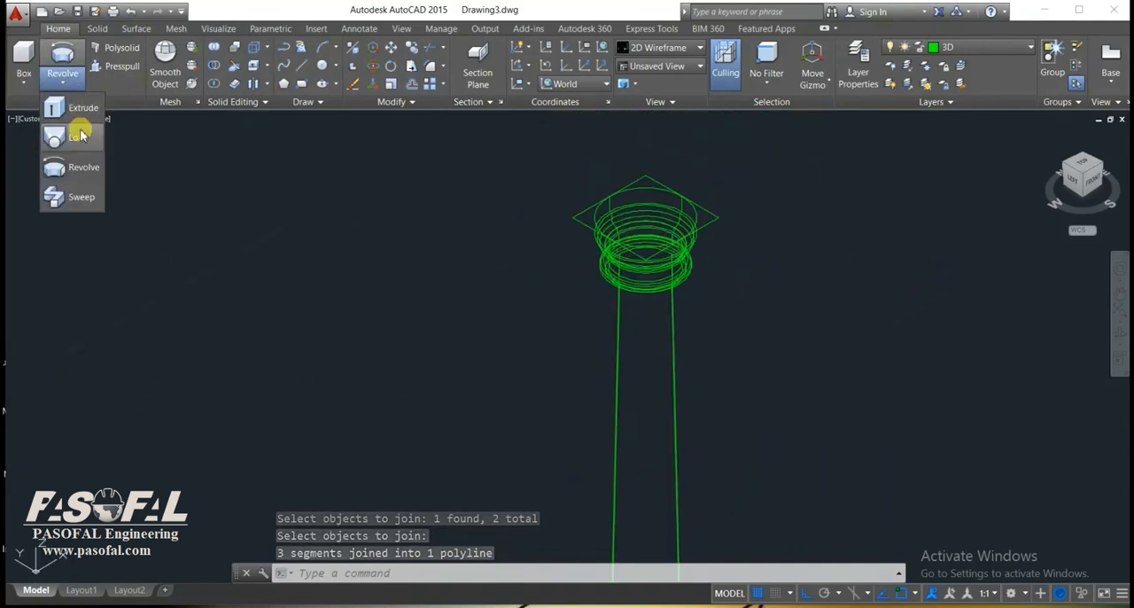
pyautogui.click(82, 109)
pyautogui.scroll(3, 708, 212)
pyautogui.click(707, 210)
pyautogui.click(706, 234)
pyautogui.rightClick(714, 228)
pyautogui.click(742, 237)
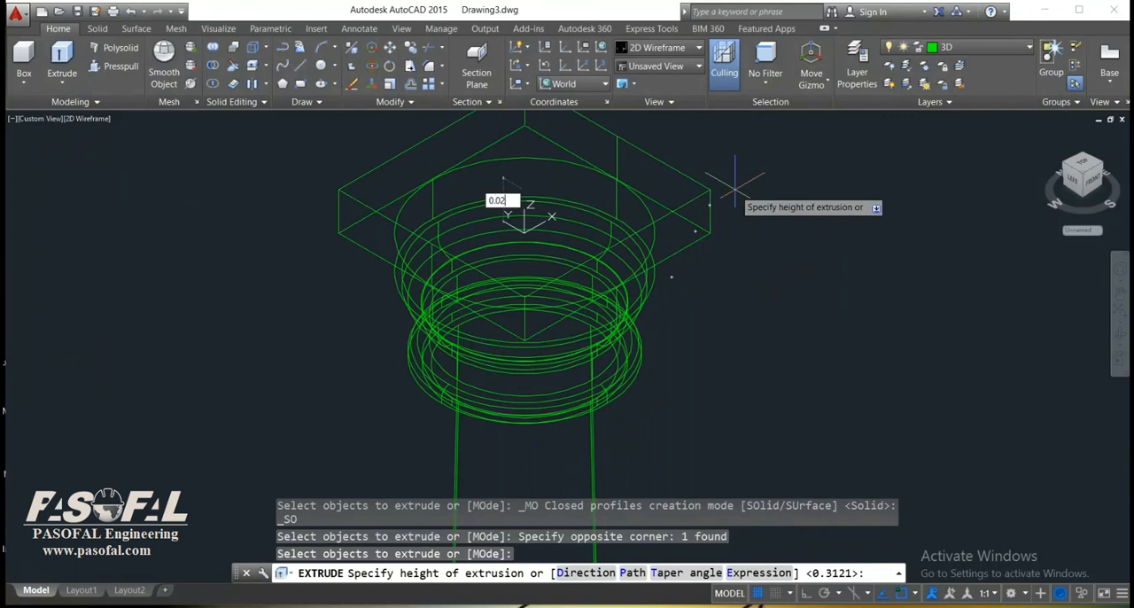
pyautogui.press('Return')
# Extrude the square under the column's base downward by 0.01 as a solid block.
pyautogui.scroll(-8, 718, 284)
pyautogui.scroll(6, 679, 326)
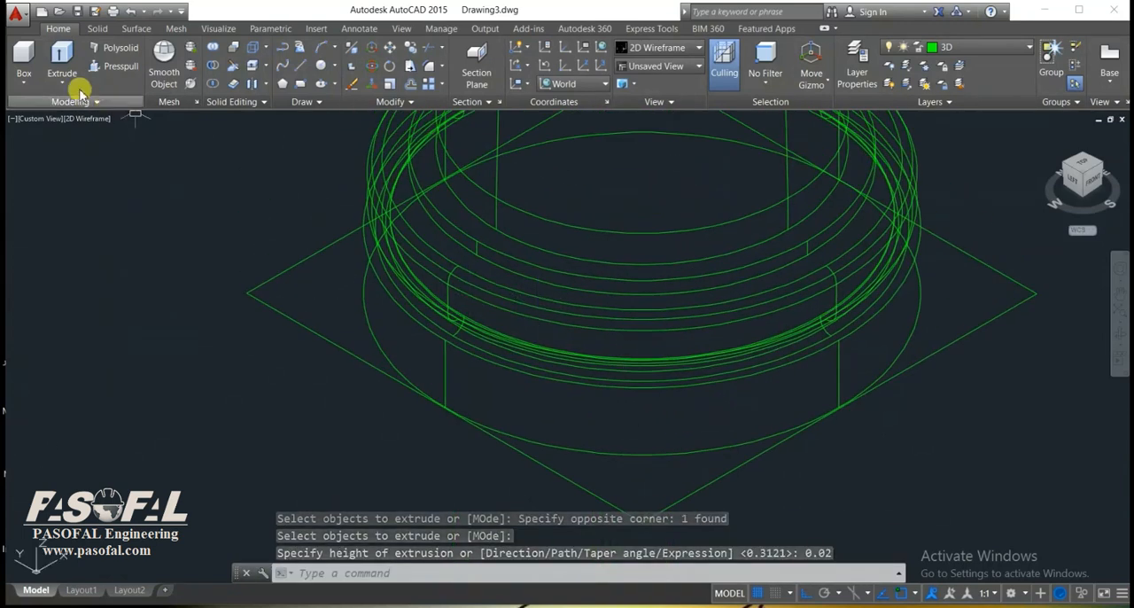
pyautogui.click(76, 88)
pyautogui.click(96, 110)
pyautogui.click(296, 358)
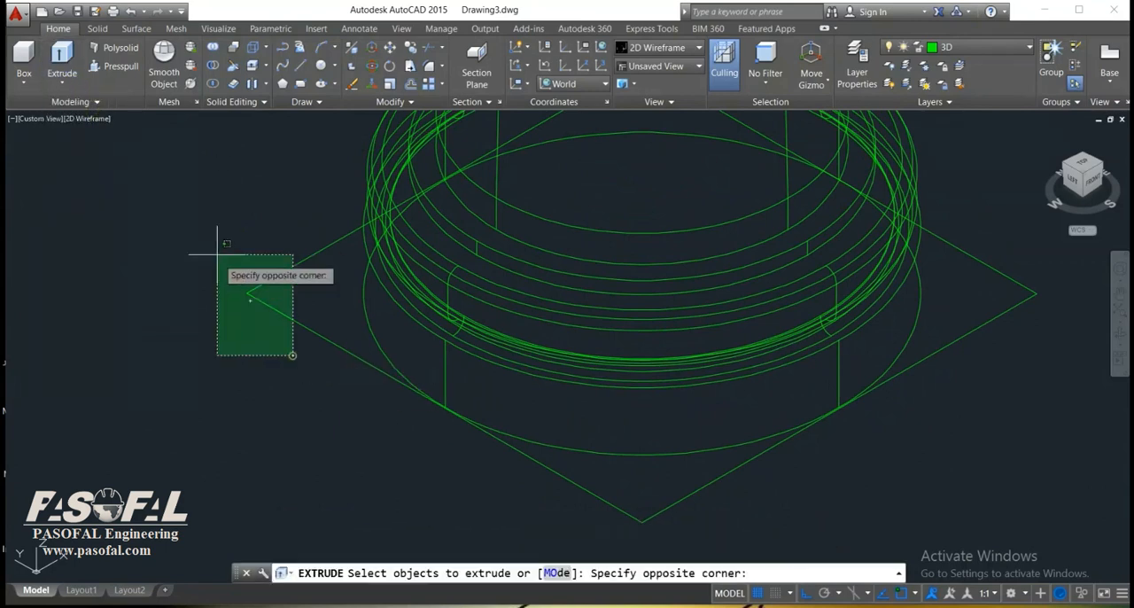
pyautogui.click(245, 298)
pyautogui.scroll(-3, 873, 362)
pyautogui.moveTo(873, 361); pyautogui.dragTo(742, 236, button='middle')
pyautogui.rightClick(741, 234)
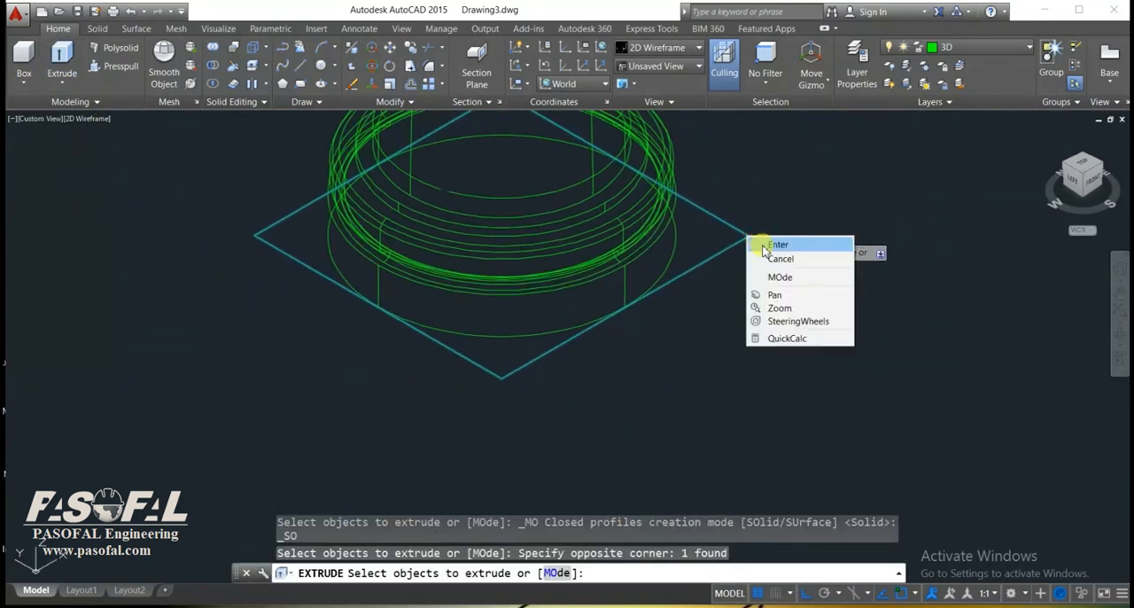
pyautogui.click(760, 237)
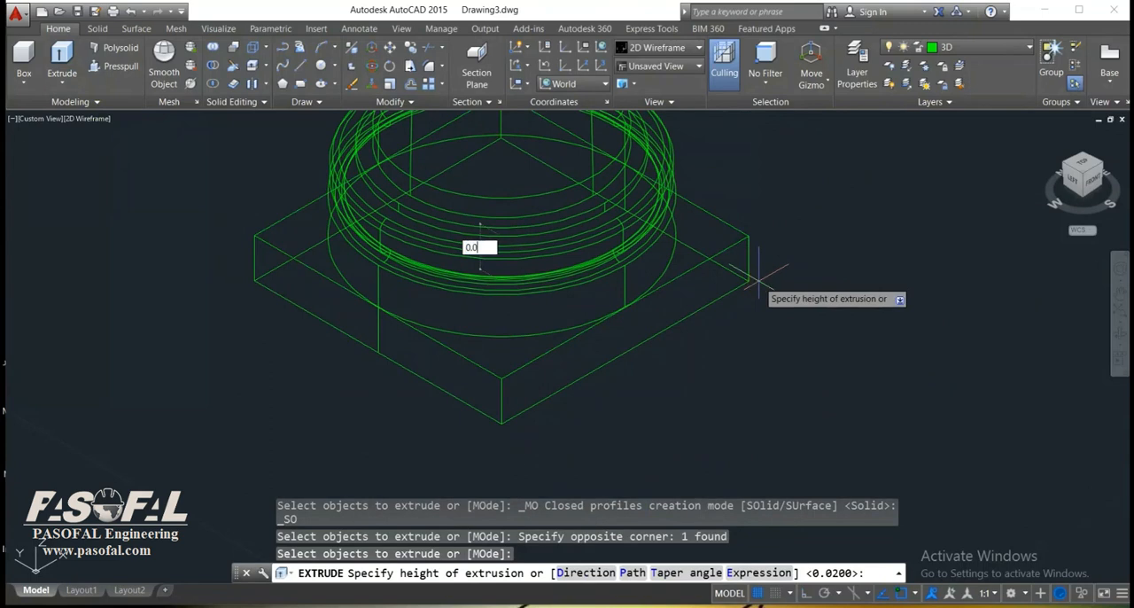
pyautogui.press('Return')
# Copy the whole column, including both square blocks, 0.5 in the 90° direction from a corner of its base block.
pyautogui.scroll(-6, 759, 281)
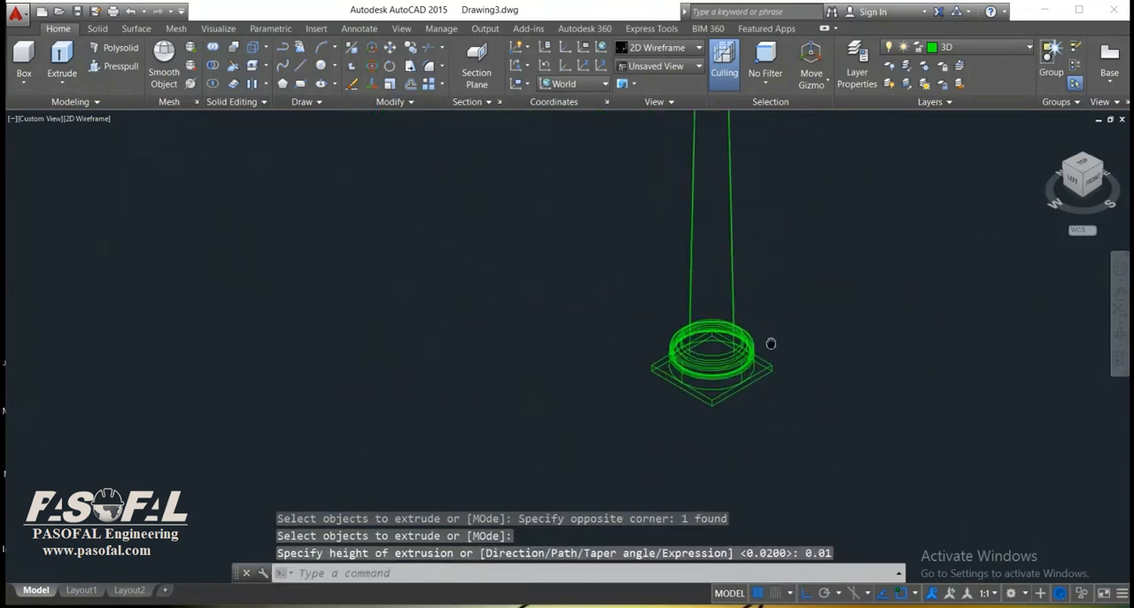
pyautogui.scroll(1, 800, 259)
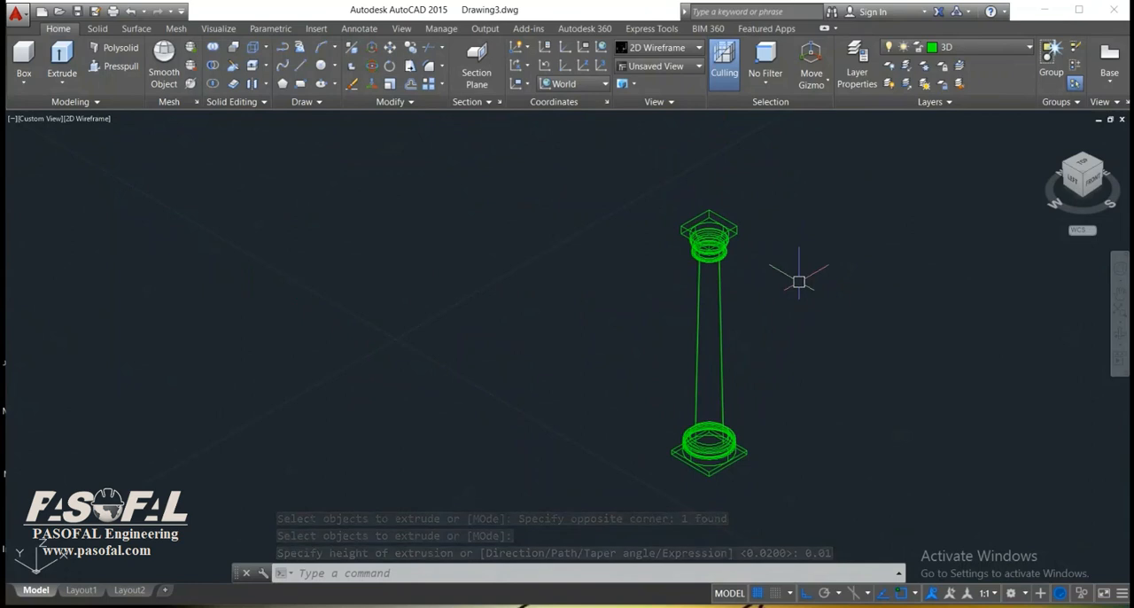
pyautogui.write('copy')
pyautogui.press('Return')
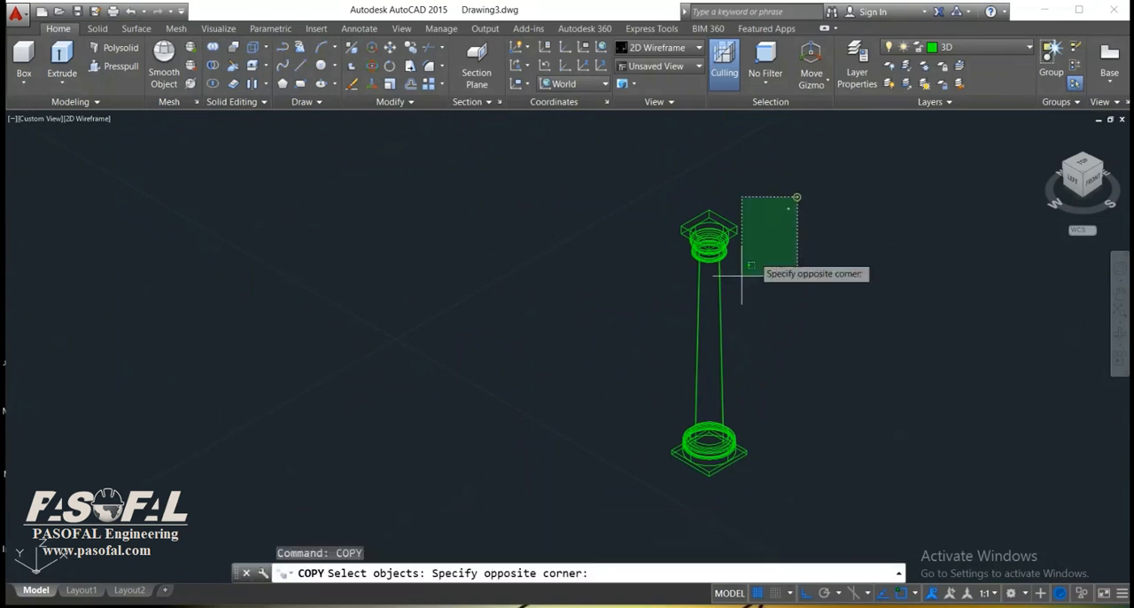
pyautogui.click(621, 483)
pyautogui.press('Return')
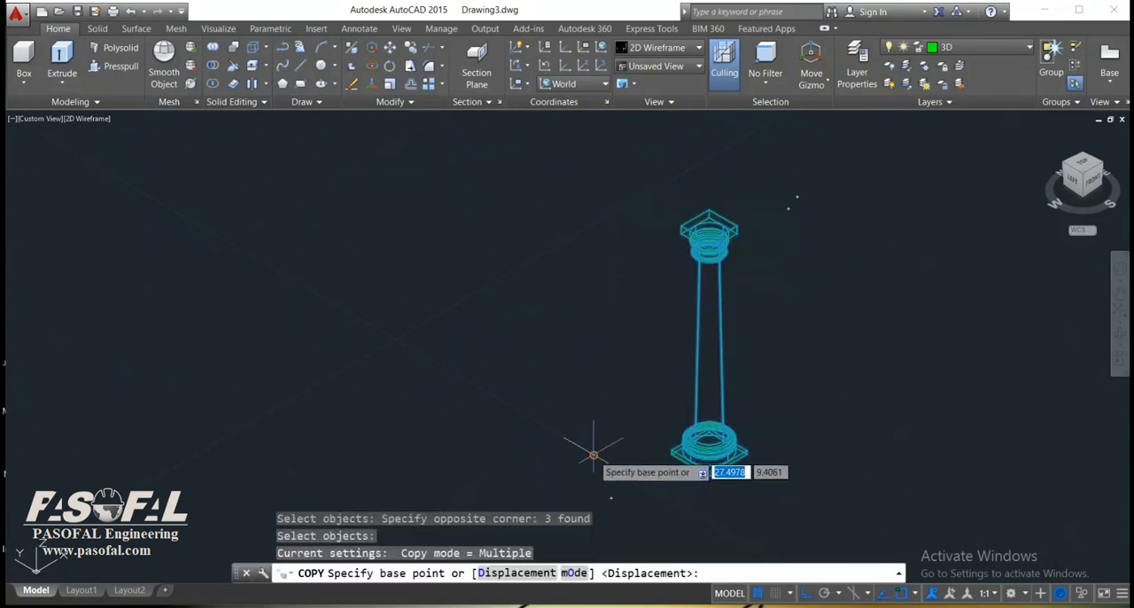
pyautogui.click(671, 452)
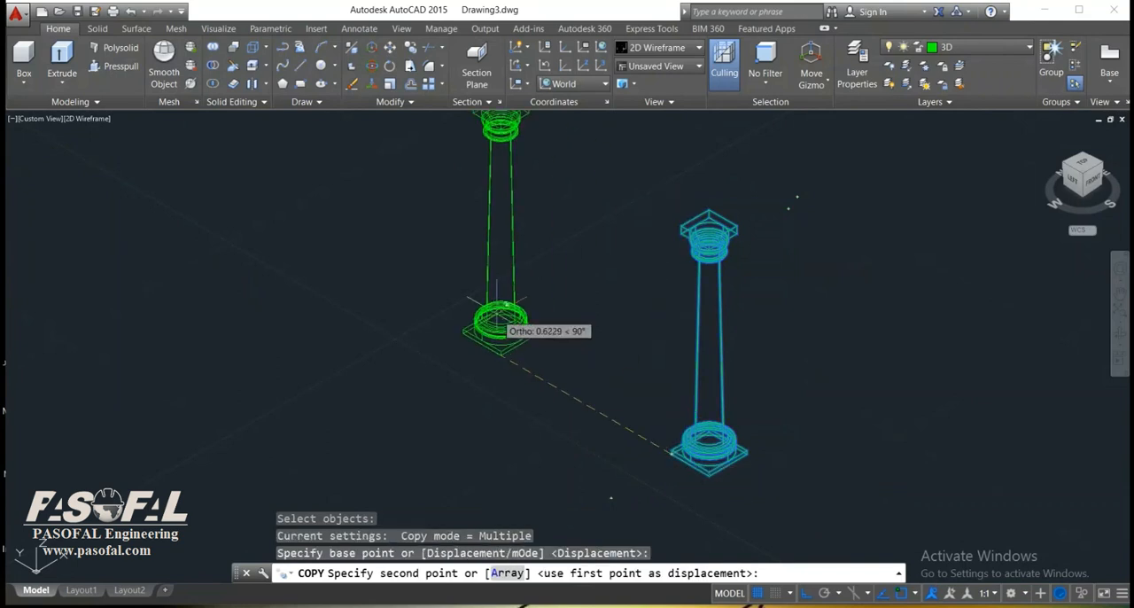
pyautogui.write('0.5')
pyautogui.press('Return')
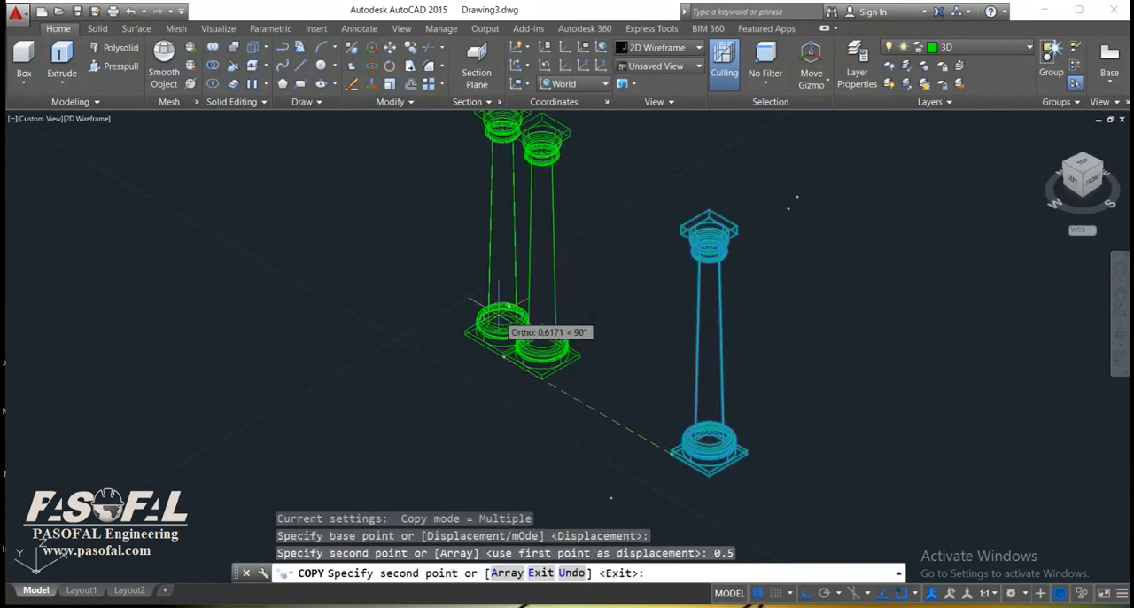
# Try placing another copy of the original column 0.1 away in the 90° direction.
pyautogui.scroll(-5, 499, 319)
pyautogui.scroll(6, 519, 381)
pyautogui.moveTo(452, 325); pyautogui.dragTo(484, 397, button='middle')
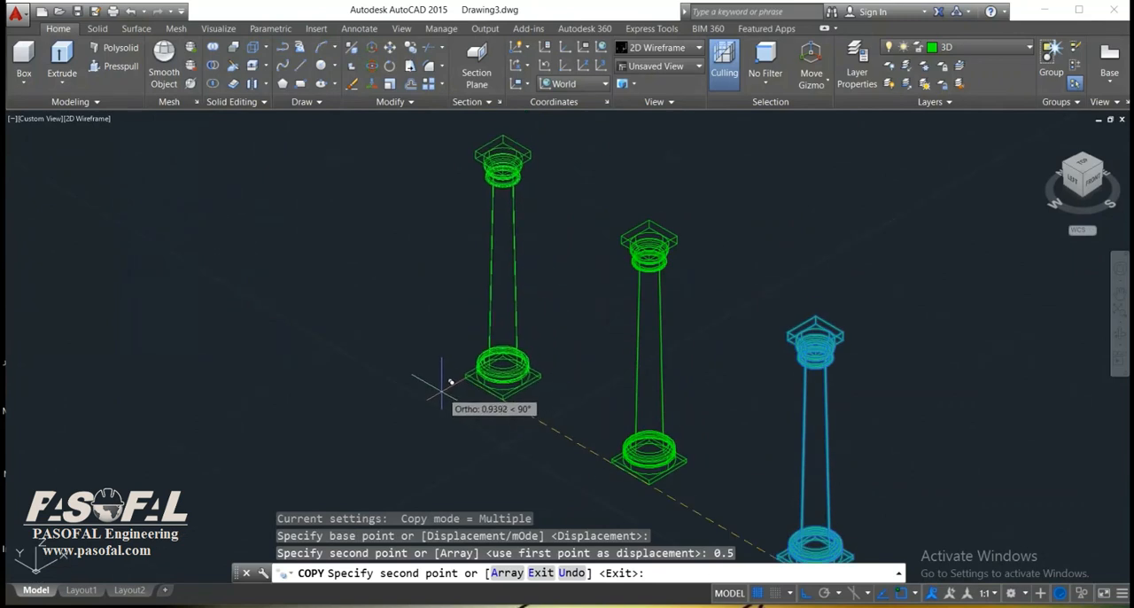
pyautogui.press('Return')
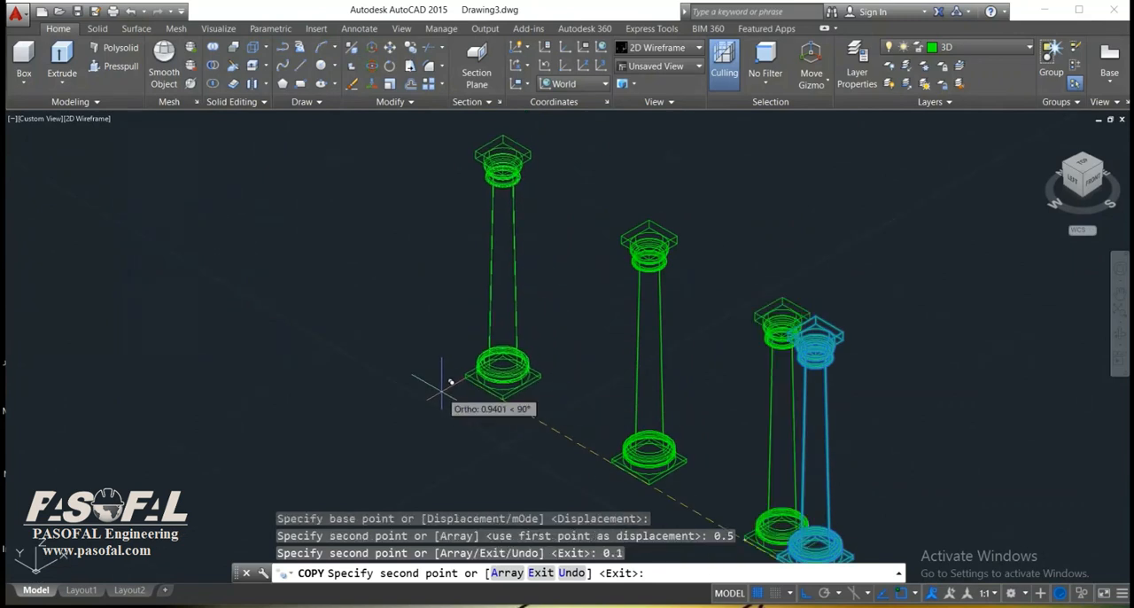
pyautogui.hotkey('ctrl', 'z')
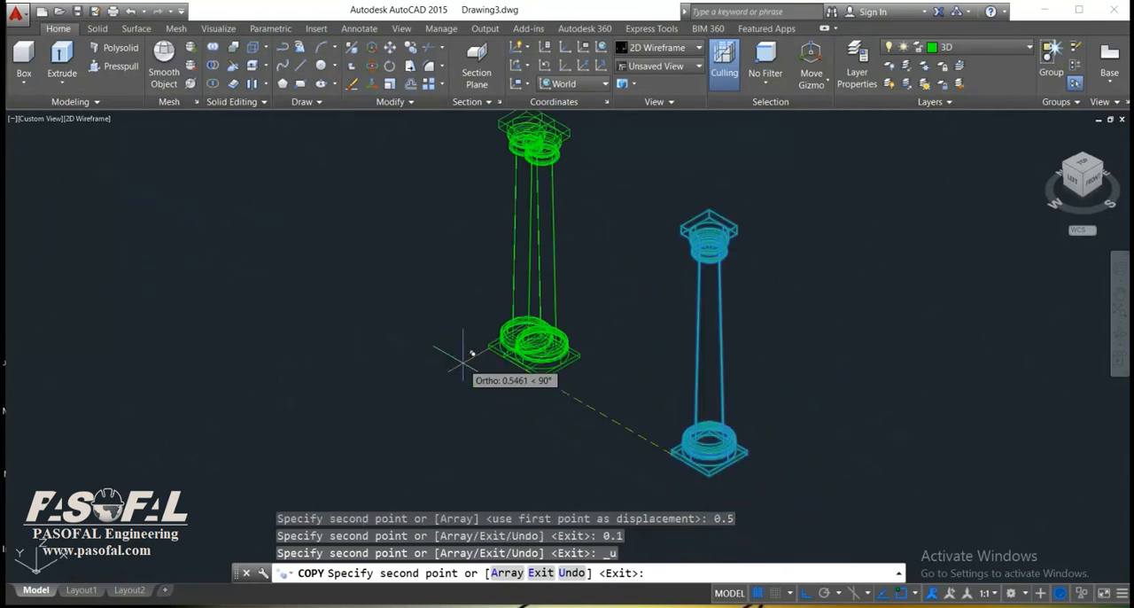
pyautogui.scroll(-2, 527, 388)
pyautogui.press('Escape')
# Copy the second column with its blocks a further 0.5 in the 90° direction to place a third column.
pyautogui.write('c')
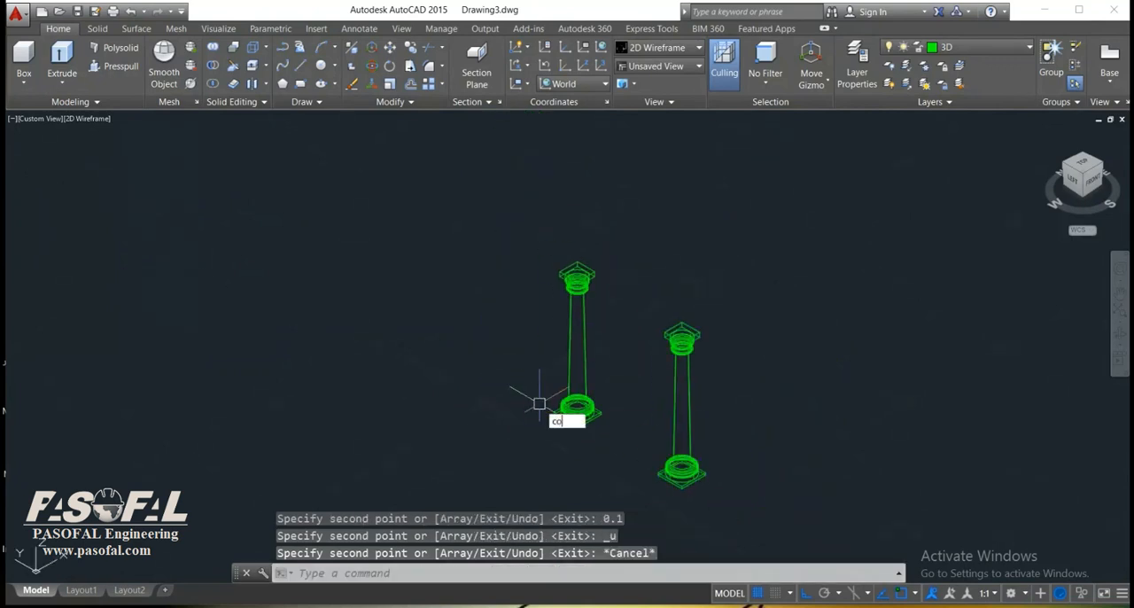
pyautogui.write('o')
pyautogui.press('Return')
pyautogui.click(633, 230)
pyautogui.click(498, 476)
pyautogui.press('Return')
pyautogui.scroll(4, 562, 418)
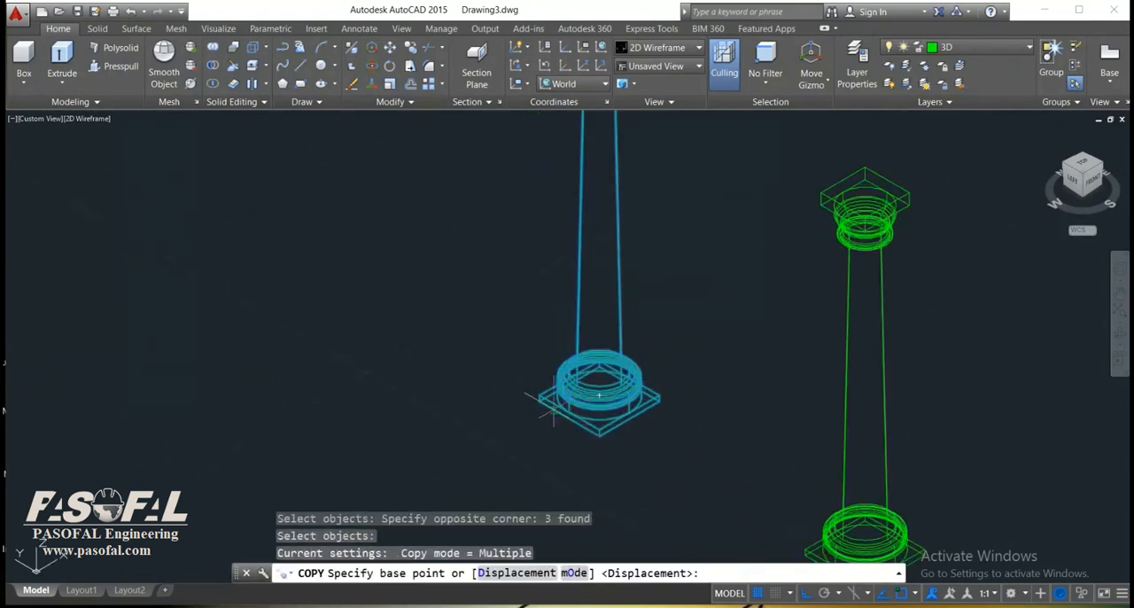
pyautogui.click(563, 411)
pyautogui.scroll(-4, 549, 505)
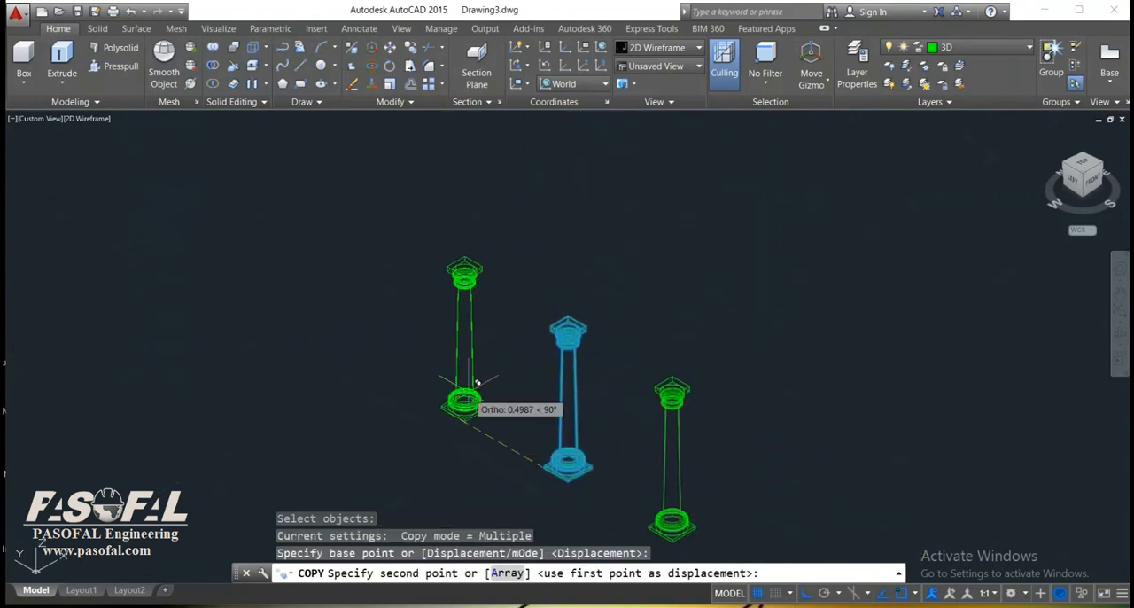
pyautogui.write('0.5')
pyautogui.press('Return')
pyautogui.moveTo(453, 369); pyautogui.dragTo(529, 423, button='middle')
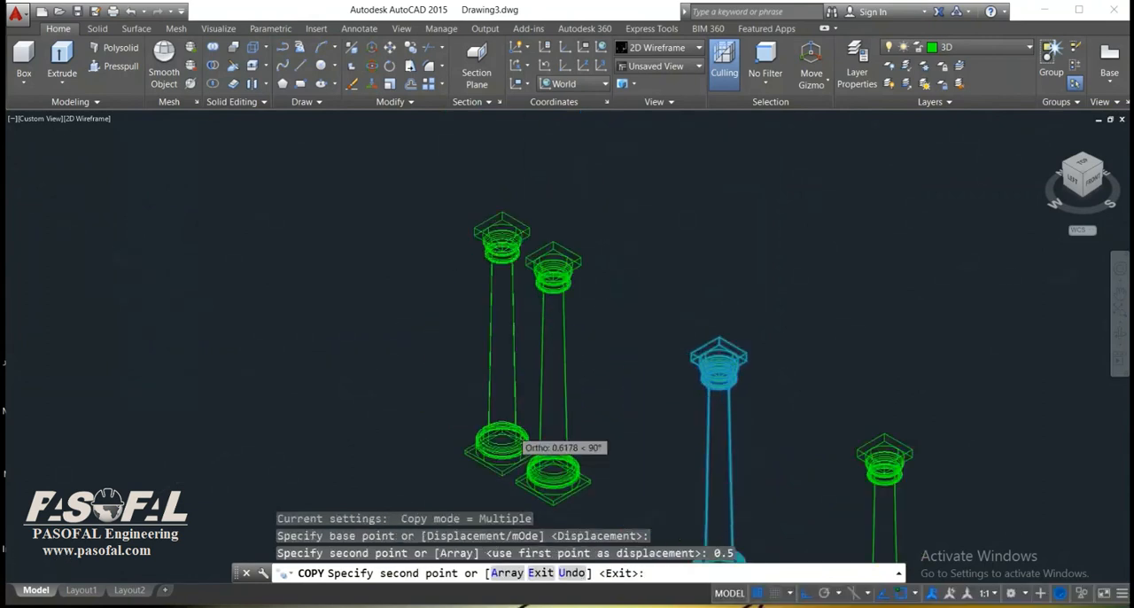
pyautogui.scroll(4, 529, 423)
pyautogui.press('Escape')
# Copy the third column with both its blocks a further 0.5 along the row to place a fourth column.
pyautogui.press('Return')
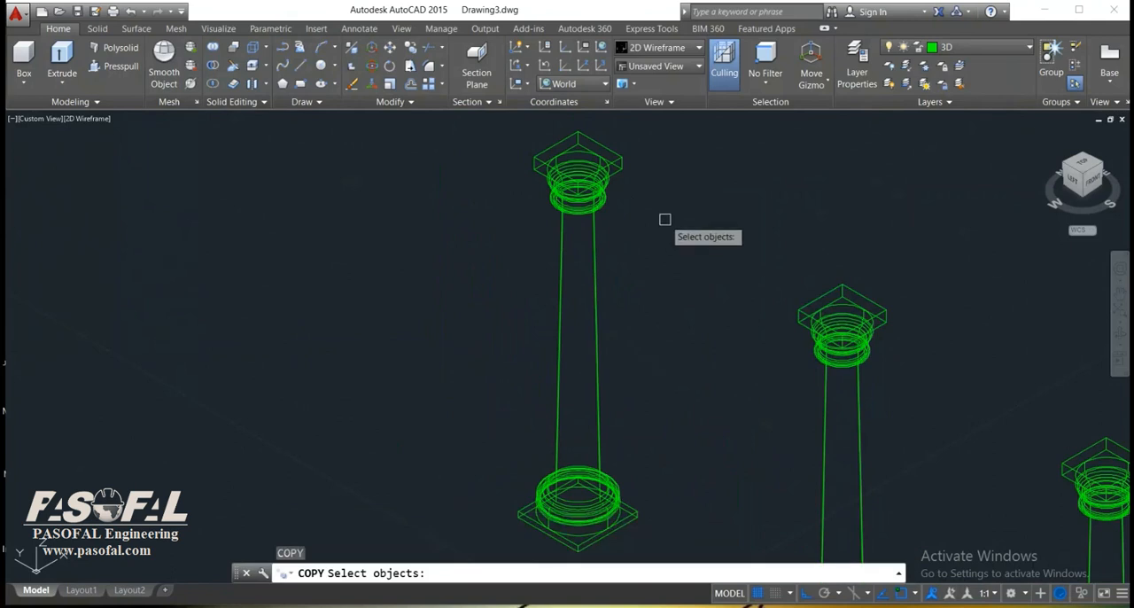
pyautogui.scroll(-3, 663, 225)
pyautogui.click(669, 140)
pyautogui.click(473, 502)
pyautogui.press('Return')
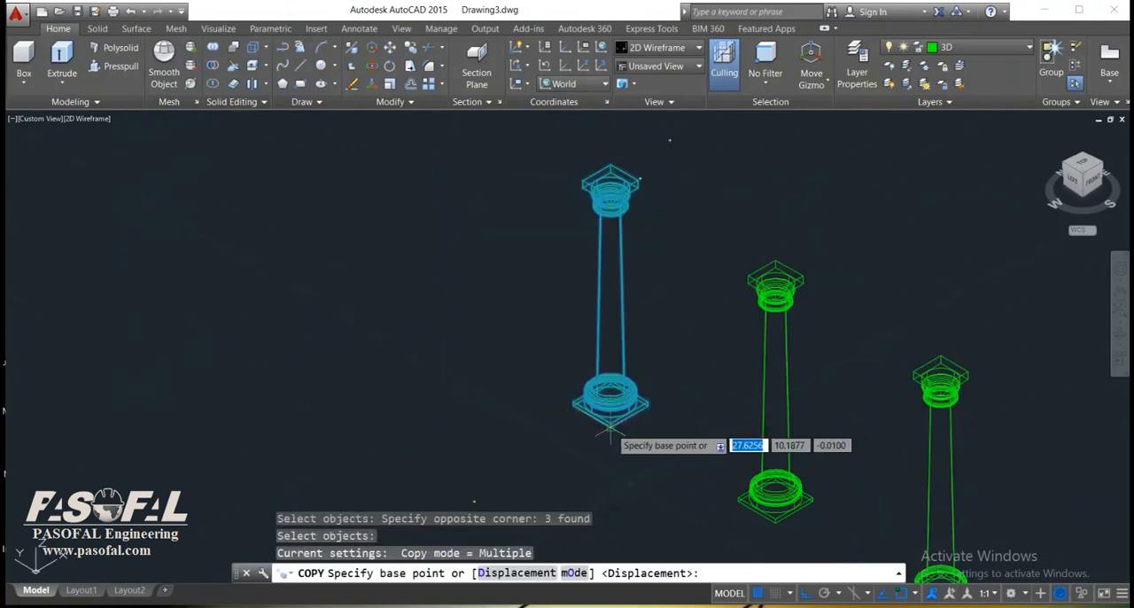
pyautogui.click(609, 429)
pyautogui.write('0')
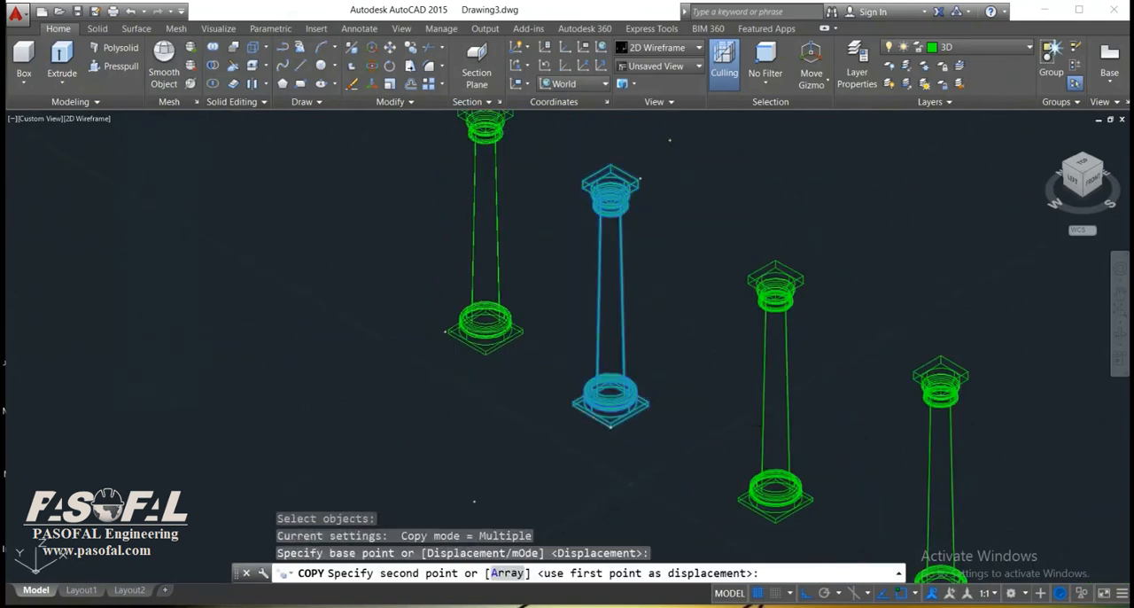
pyautogui.press('Return')
pyautogui.scroll(-2, 457, 372)
pyautogui.moveTo(460, 381); pyautogui.dragTo(456, 422, button='middle')
pyautogui.press('Escape')
# Draw a side-to-side diagonal line between opposite corners of the top face of the fourth column's capital block.
pyautogui.moveTo(594, 380); pyautogui.dragTo(616, 402, button='middle')
pyautogui.scroll(4, 461, 242)
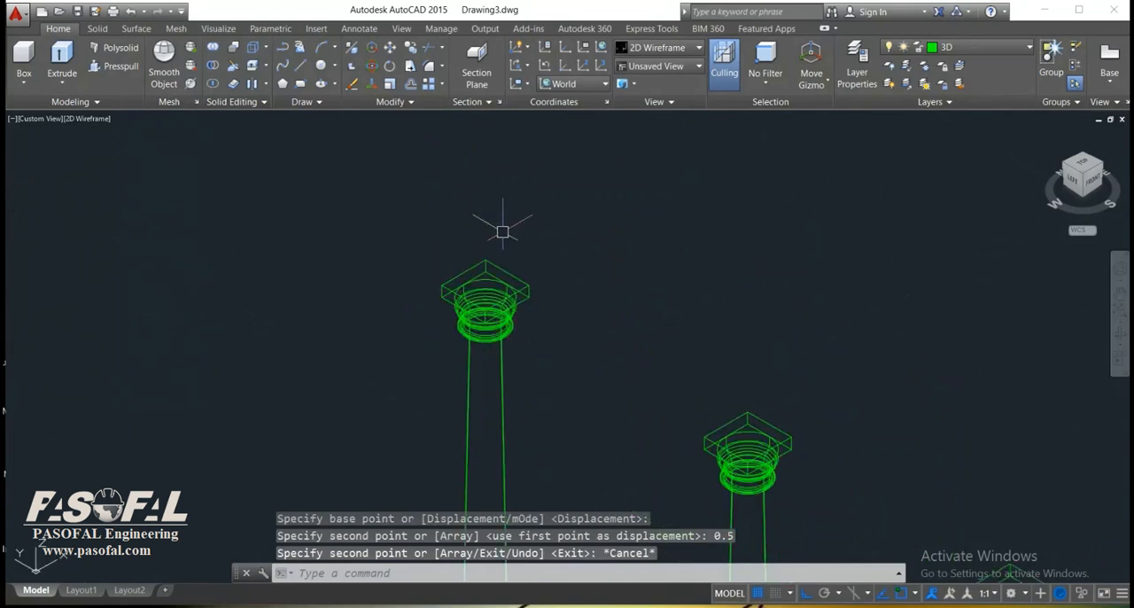
pyautogui.scroll(4, 538, 235)
pyautogui.write('l')
pyautogui.press('Return')
pyautogui.scroll(4, 529, 345)
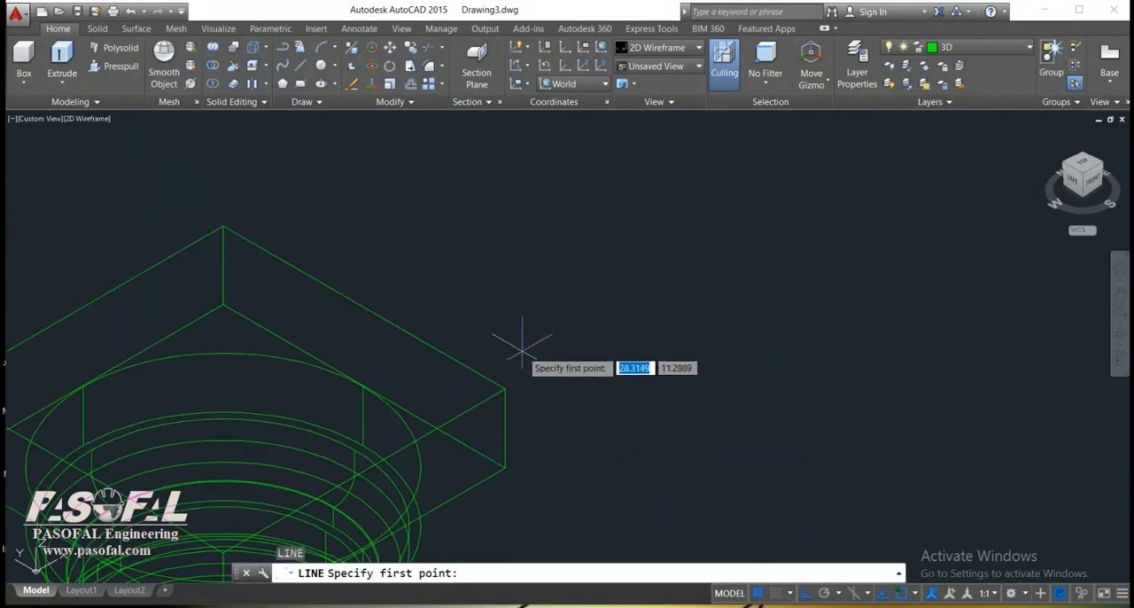
pyautogui.click(506, 389)
pyautogui.scroll(-4, 354, 298)
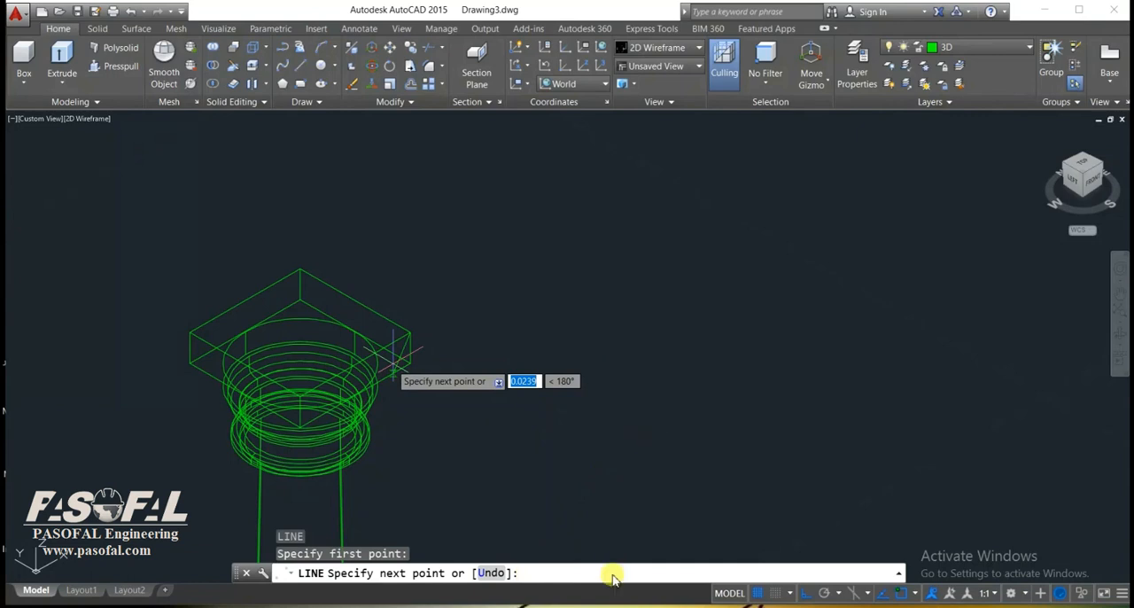
pyautogui.scroll(2, 364, 415)
pyautogui.moveTo(364, 414); pyautogui.dragTo(797, 547, button='middle')
pyautogui.scroll(-4, 797, 547)
pyautogui.click(663, 429)
pyautogui.moveTo(679, 379); pyautogui.dragTo(559, 294, button='middle')
pyautogui.scroll(3, 711, 451)
pyautogui.hotkey('ctrl', 'z')
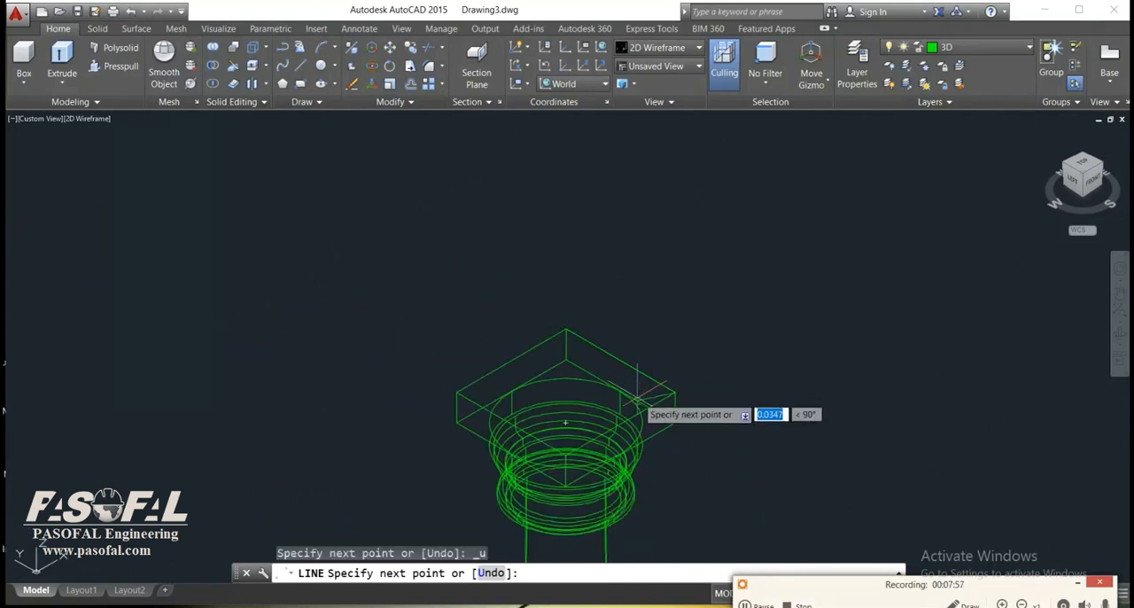
pyautogui.scroll(3, 585, 403)
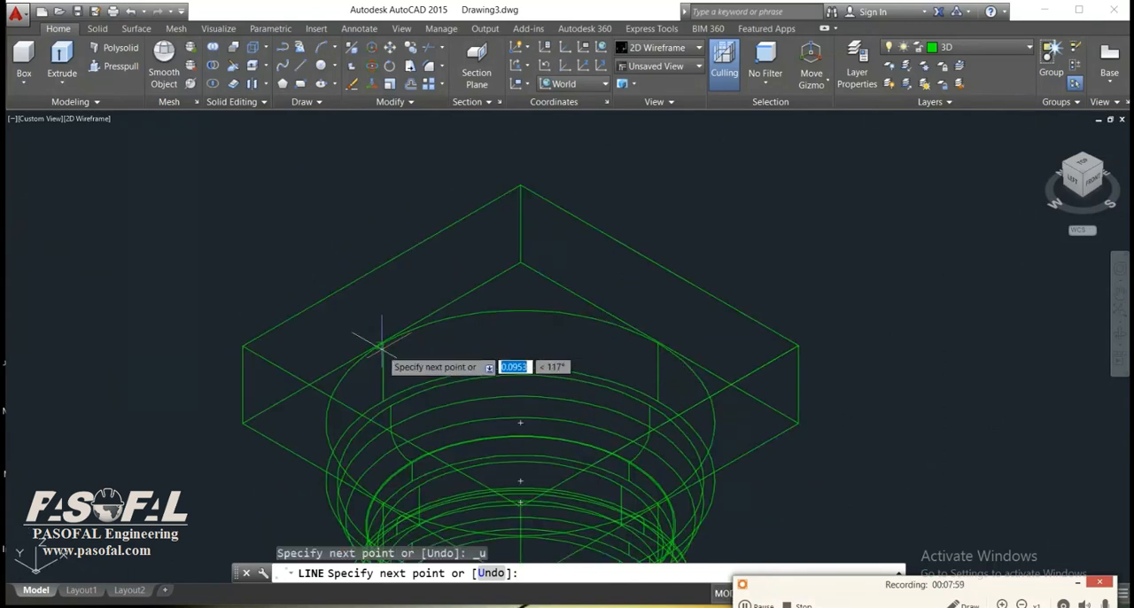
pyautogui.click(245, 349)
pyautogui.press('Return')
pyautogui.press('Return')
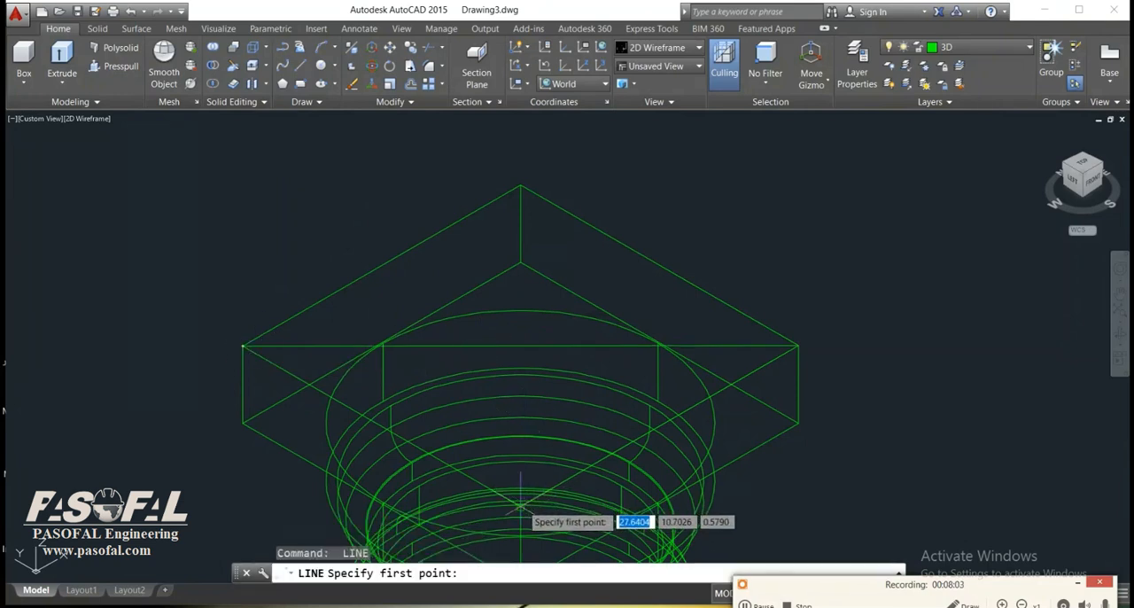
# Draw the front-to-back diagonal line across the top face of the fourth column's capital block.
pyautogui.click(521, 505)
pyautogui.click(521, 184)
pyautogui.rightClick(520, 184)
pyautogui.click(545, 194)
# Draw a side-to-side diagonal line between opposite top corners of the third column's capital block.
pyautogui.scroll(-2, 664, 271)
pyautogui.moveTo(665, 270); pyautogui.dragTo(521, 259, button='middle')
pyautogui.scroll(-5, 496, 195)
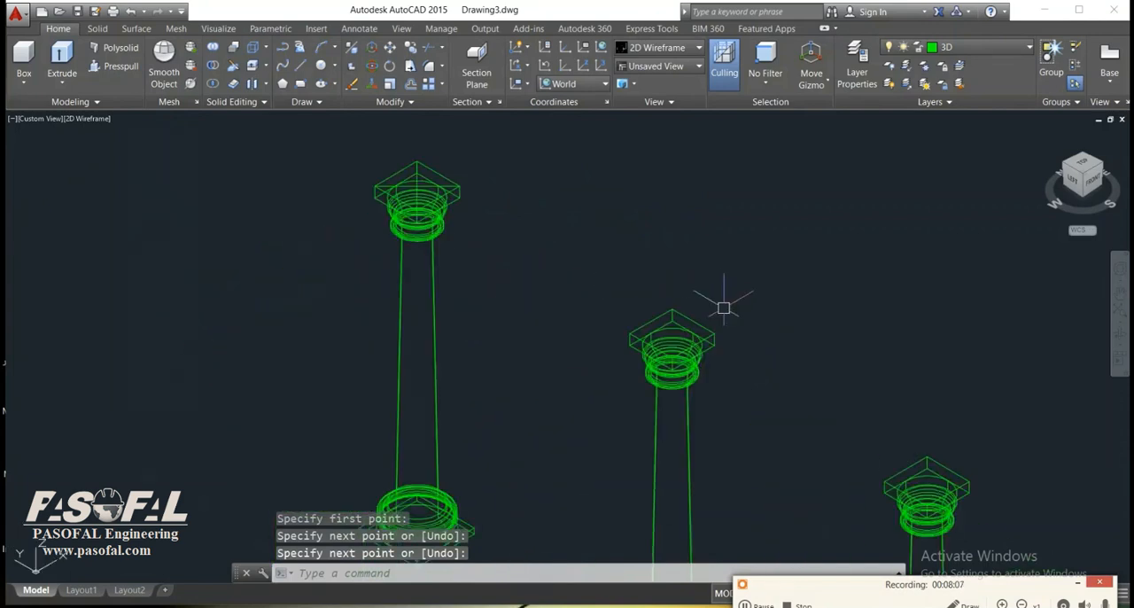
pyautogui.scroll(4, 716, 305)
pyautogui.press('Return')
pyautogui.click(692, 328)
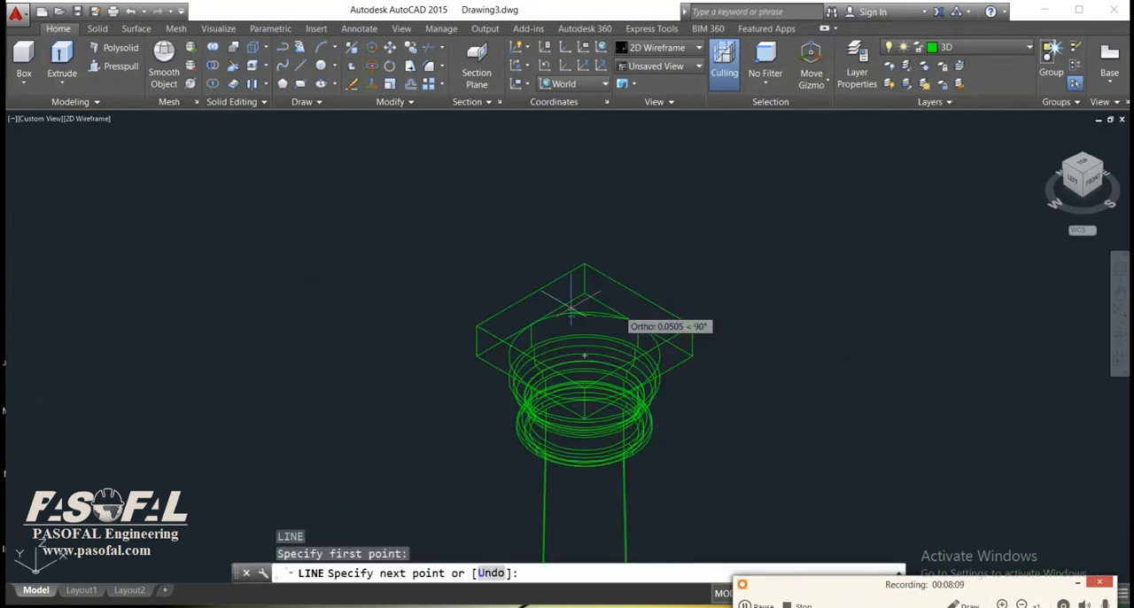
pyautogui.click(476, 326)
pyautogui.press('Return')
# Add the crossing front-to-back diagonal on the top face of the third column's capital block.
pyautogui.scroll(5, 589, 371)
pyautogui.press('Return')
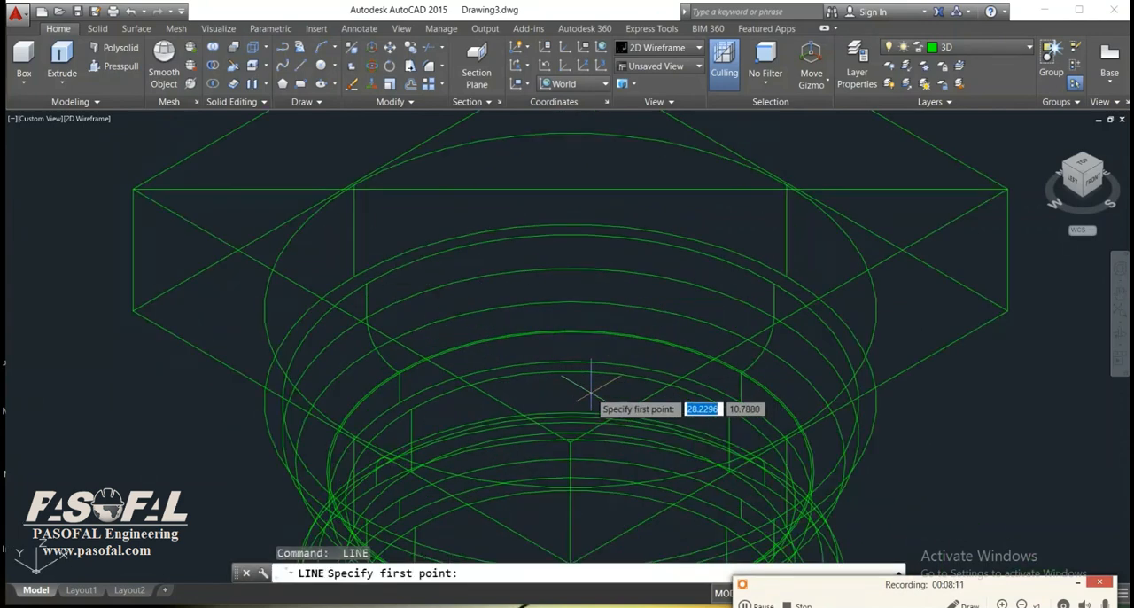
pyautogui.click(569, 440)
pyautogui.scroll(-5, 575, 398)
pyautogui.scroll(7, 557, 417)
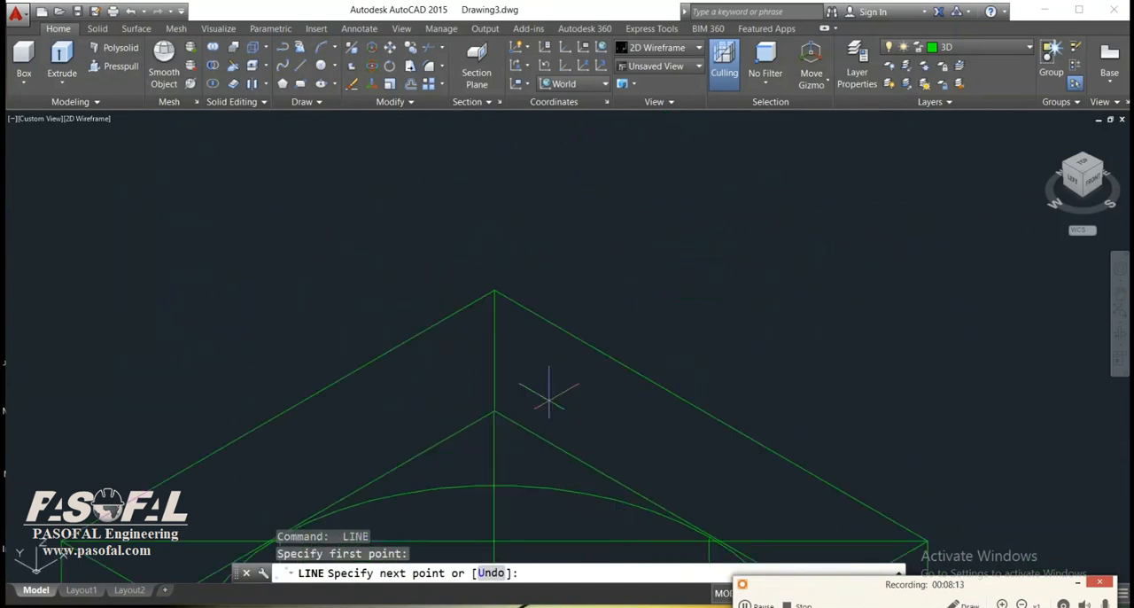
pyautogui.click(494, 291)
pyautogui.rightClick(494, 290)
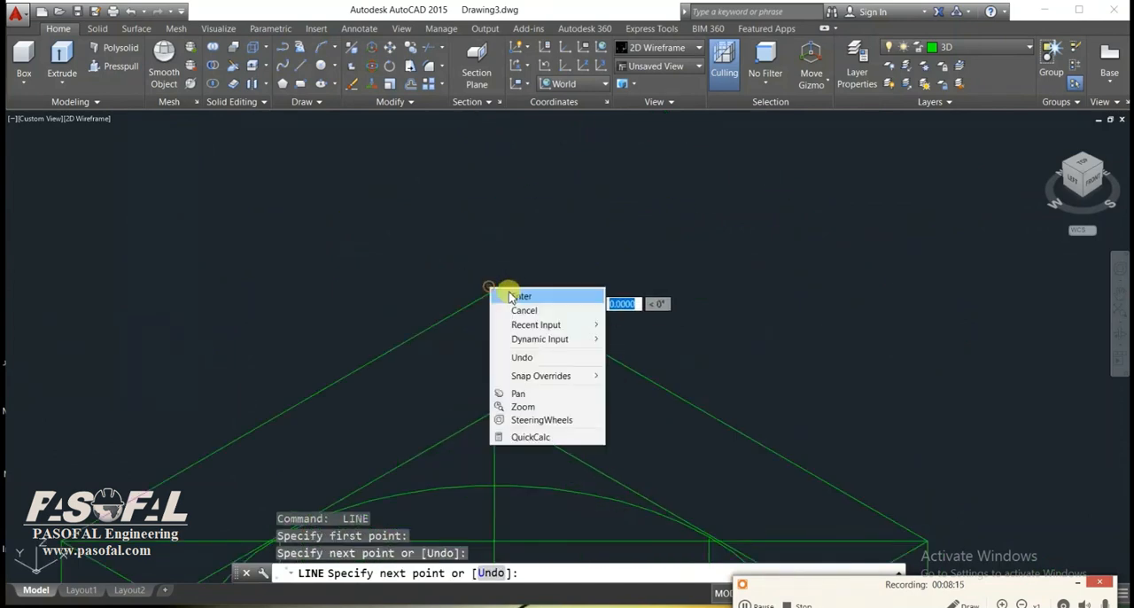
pyautogui.click(520, 294)
# Draw a side-to-side diagonal line between opposite top corners of the second column's capital block.
pyautogui.scroll(-5, 503, 278)
pyautogui.scroll(2, 503, 278)
pyautogui.scroll(7, 664, 403)
pyautogui.press('Return')
pyautogui.click(686, 383)
pyautogui.click(359, 379)
pyautogui.rightClick(363, 382)
pyautogui.click(377, 392)
# Add the crossing front-to-back diagonal on the top face of the second column's capital block.
pyautogui.scroll(4, 537, 478)
pyautogui.press('Return')
pyautogui.click(485, 479)
pyautogui.scroll(-3, 484, 478)
pyautogui.scroll(6, 487, 329)
pyautogui.click(487, 330)
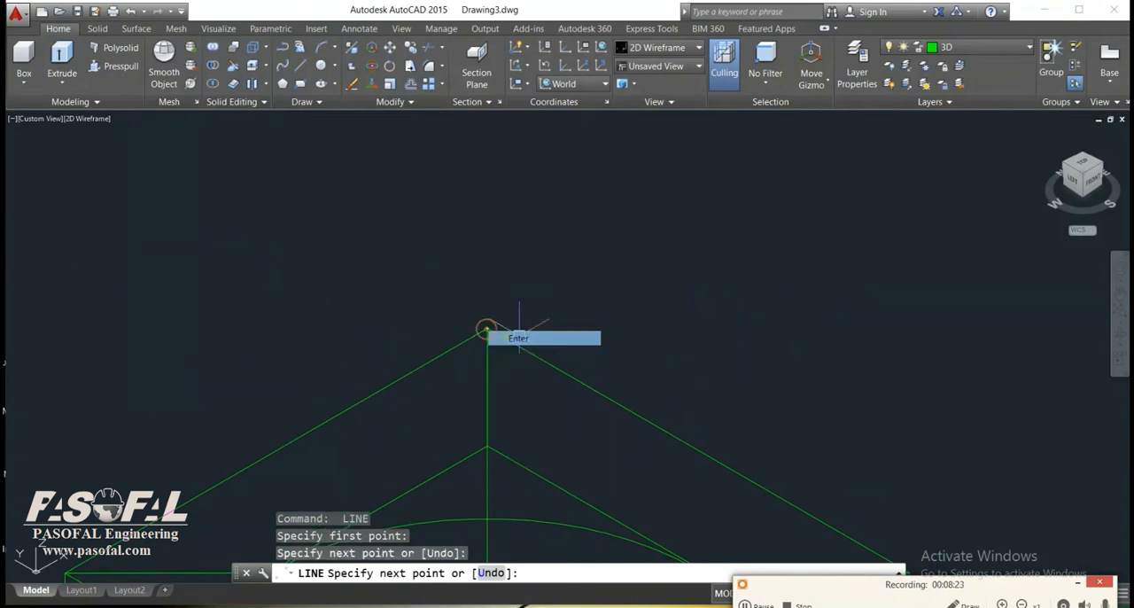
pyautogui.press('Return')
# Draw a side-to-side diagonal line between opposite top corners of the original column's capital block.
pyautogui.scroll(-5, 544, 215)
pyautogui.scroll(5, 725, 348)
pyautogui.press('Return')
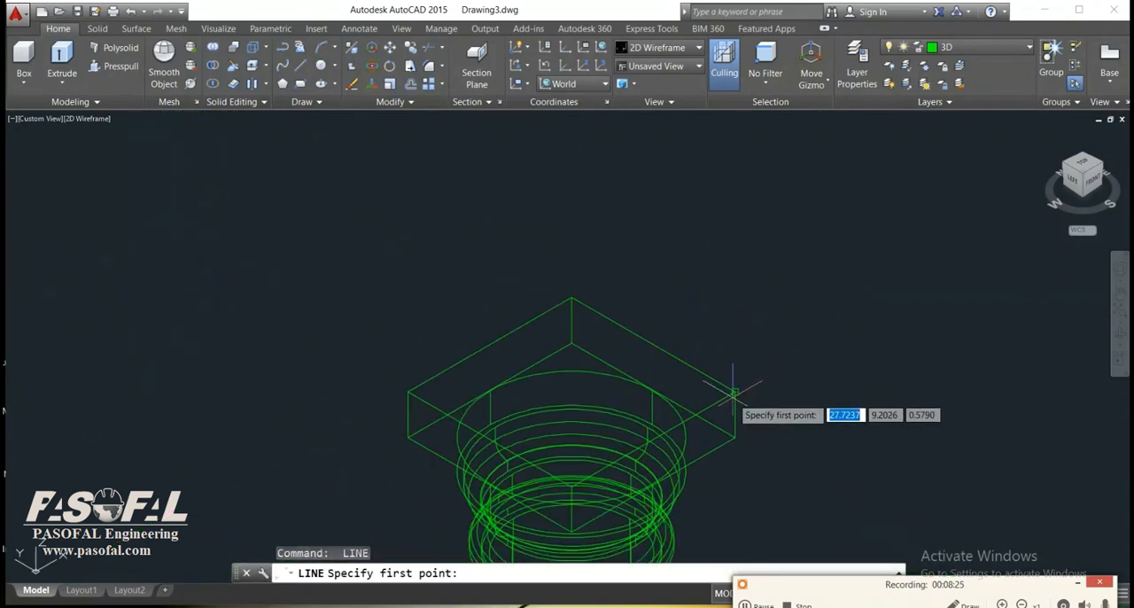
pyautogui.click(736, 394)
pyautogui.click(409, 391)
pyautogui.rightClick(408, 390)
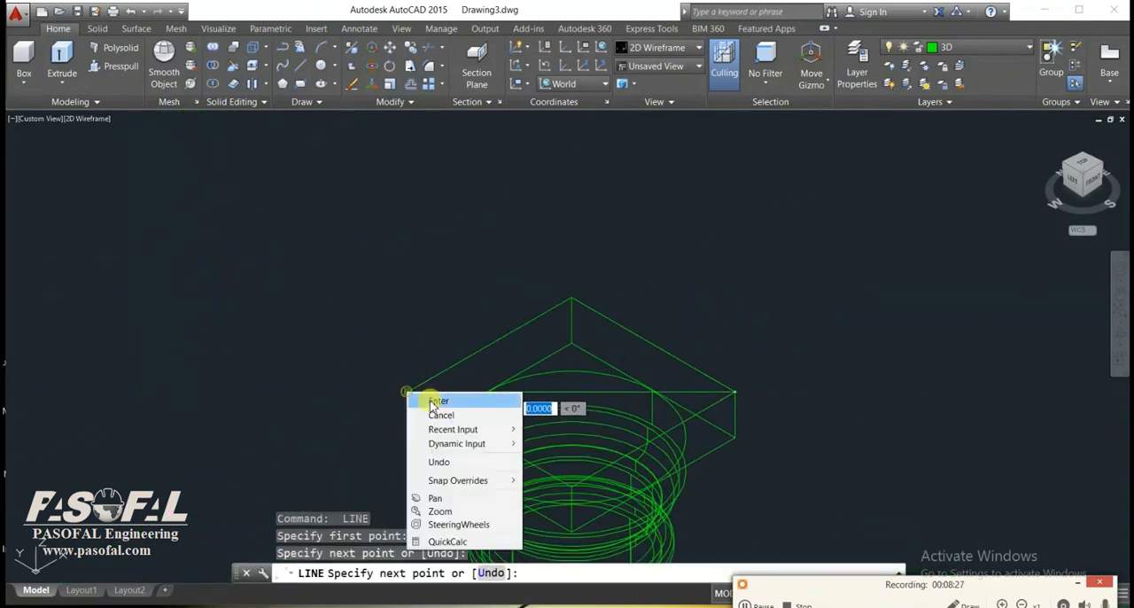
pyautogui.click(430, 401)
# Add the crossing front-to-back diagonal on the top face of the original column's capital block.
pyautogui.press('Return')
pyautogui.scroll(6, 571, 501)
pyautogui.click(574, 449)
pyautogui.scroll(-5, 610, 331)
pyautogui.scroll(6, 608, 399)
pyautogui.click(595, 331)
pyautogui.rightClick(595, 332)
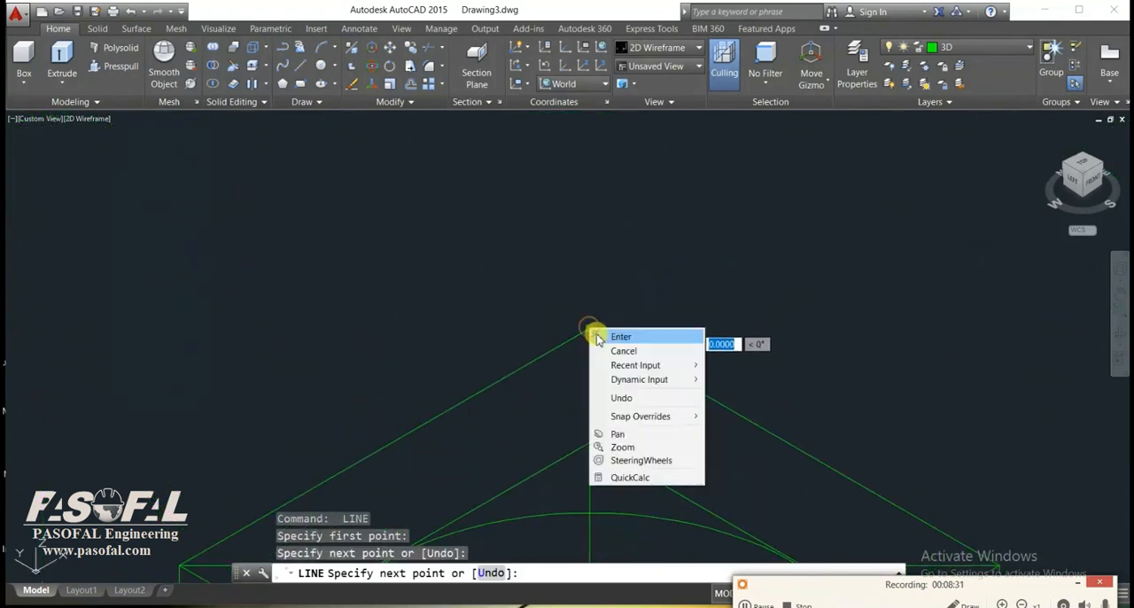
pyautogui.click(620, 334)
pyautogui.scroll(-6, 700, 350)
pyautogui.scroll(-4, 660, 336)
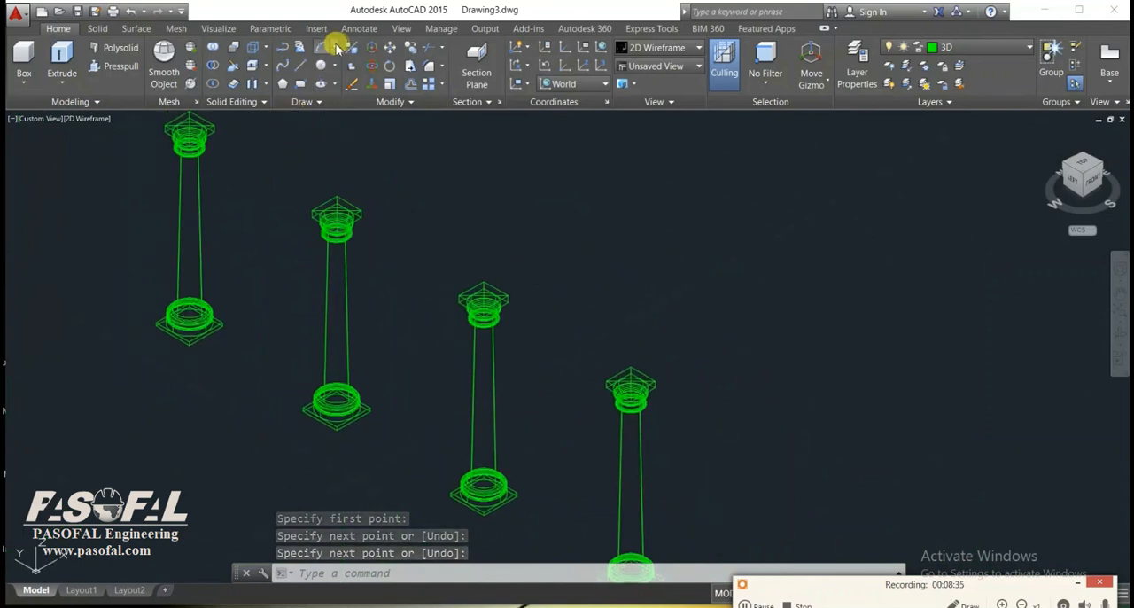
# Draw a roughly semicircular three-point arc from the diagonals' crossing on the original column's capital to the crossing on the second column's, ending it with object snap off.
pyautogui.click(339, 47)
pyautogui.click(341, 70)
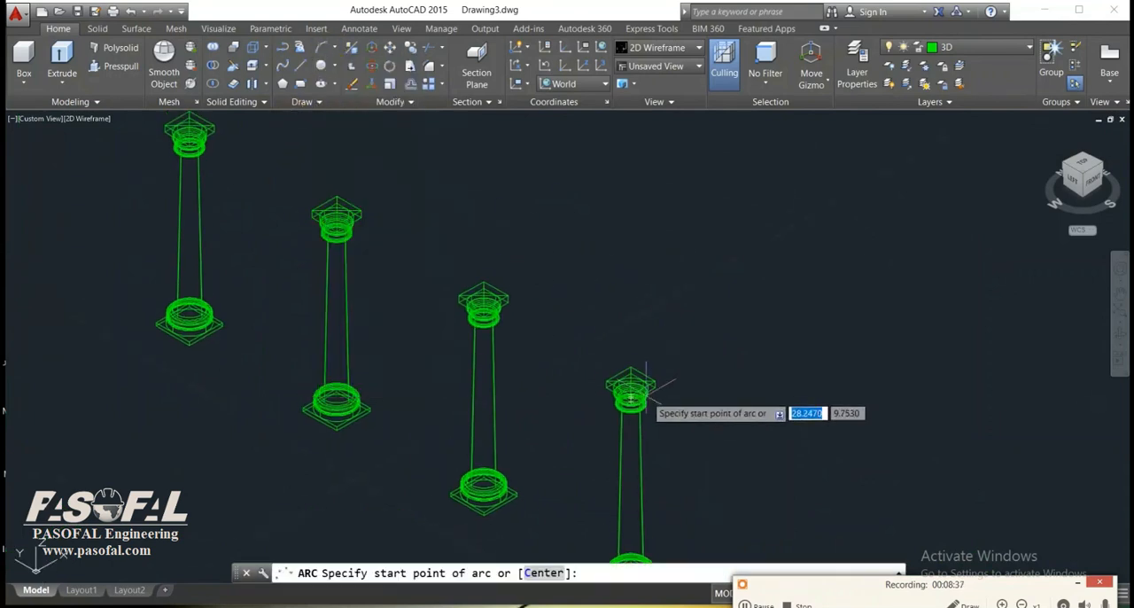
pyautogui.scroll(5, 652, 363)
pyautogui.click(505, 282)
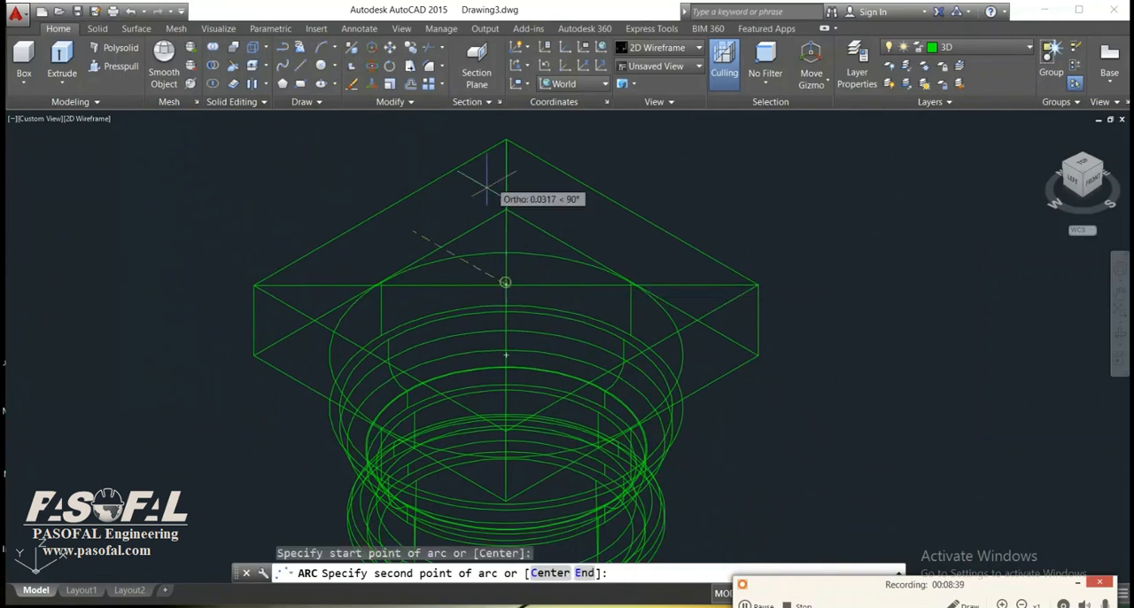
pyautogui.scroll(-4, 505, 209)
pyautogui.scroll(4, 335, 212)
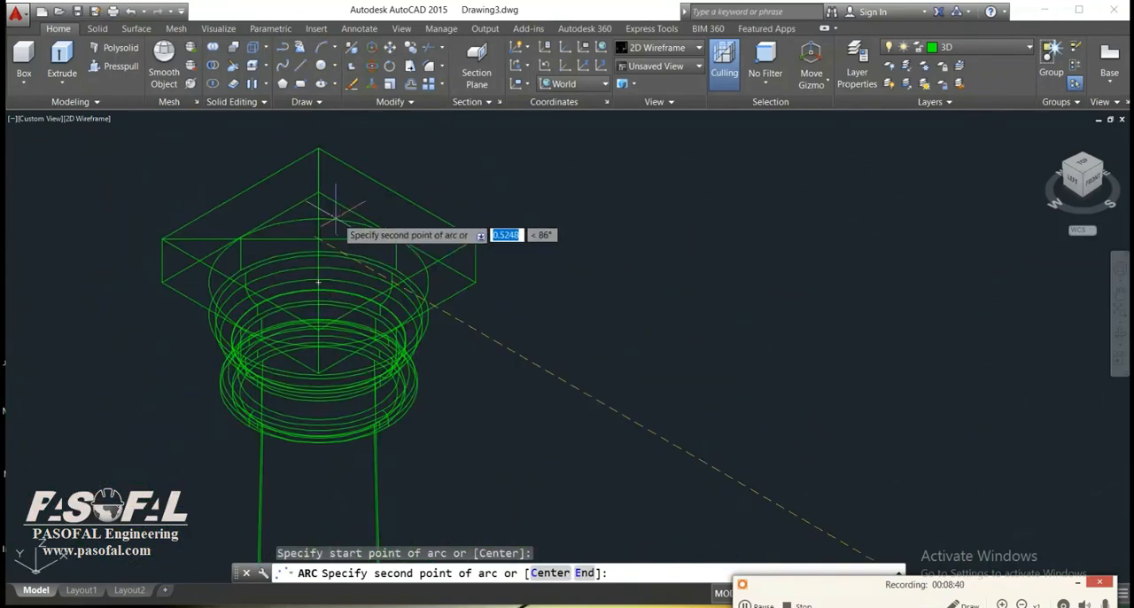
pyautogui.click(319, 234)
pyautogui.scroll(-4, 483, 253)
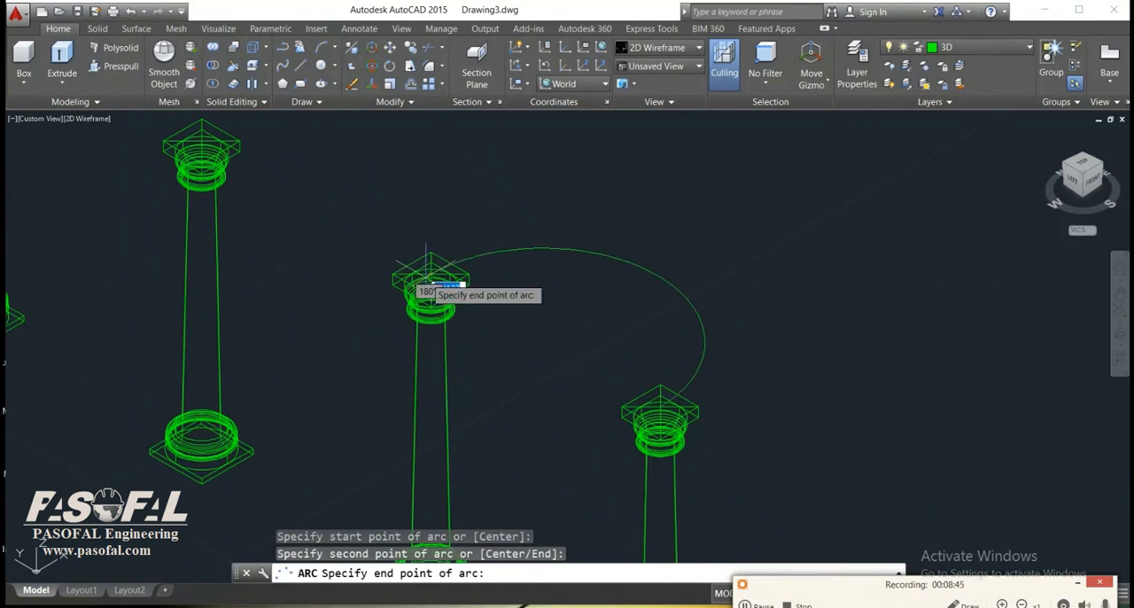
pyautogui.scroll(4, 427, 276)
pyautogui.scroll(-4, 398, 257)
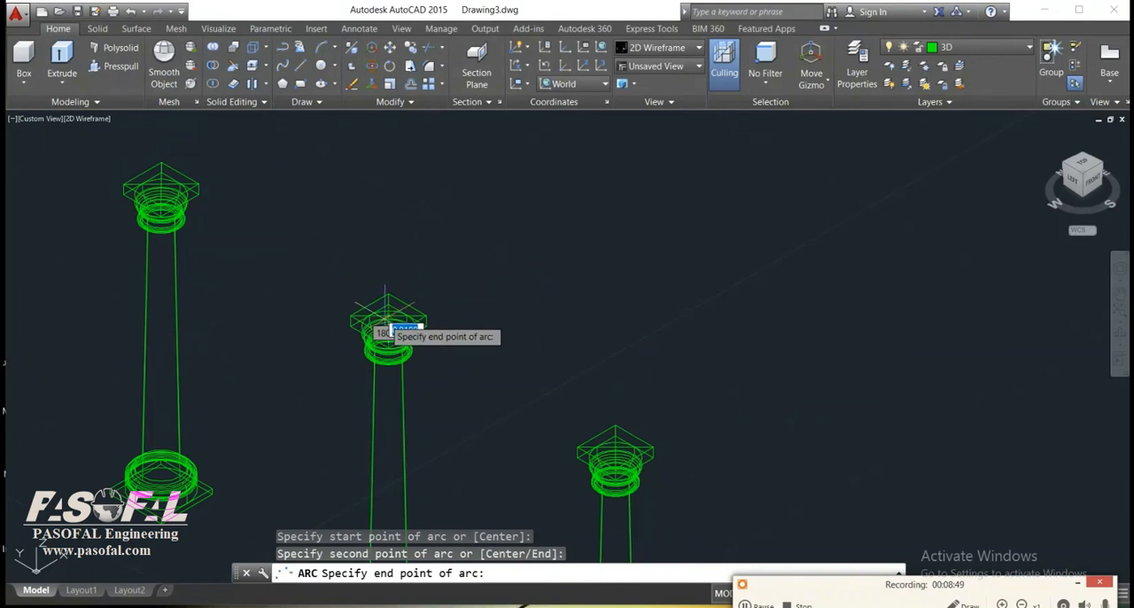
pyautogui.scroll(4, 386, 317)
pyautogui.scroll(-2, 381, 306)
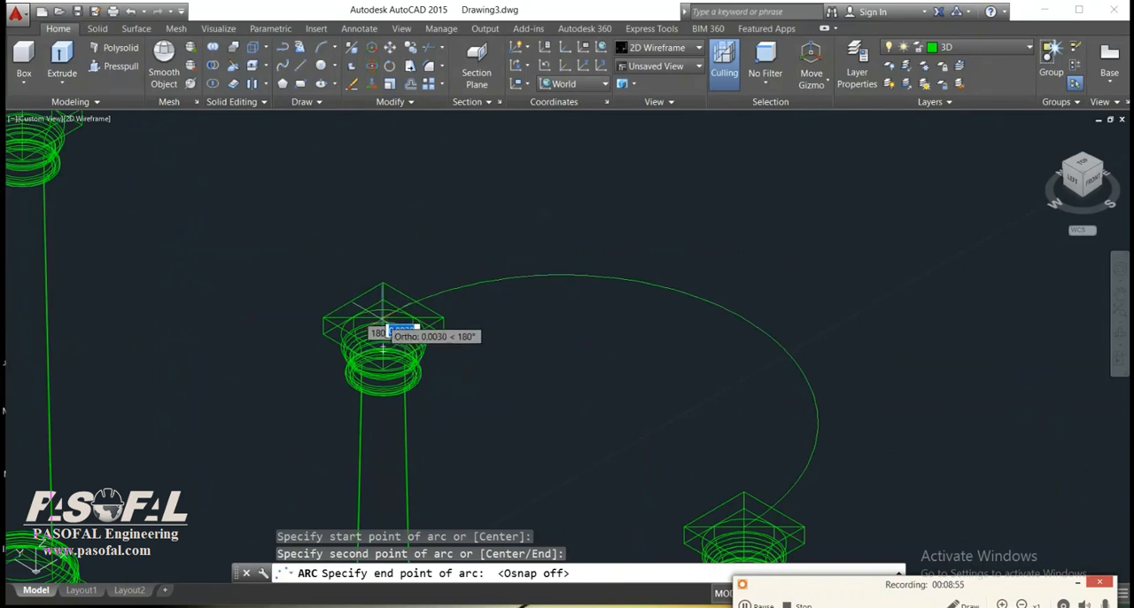
pyautogui.click(383, 332)
pyautogui.scroll(3, 399, 314)
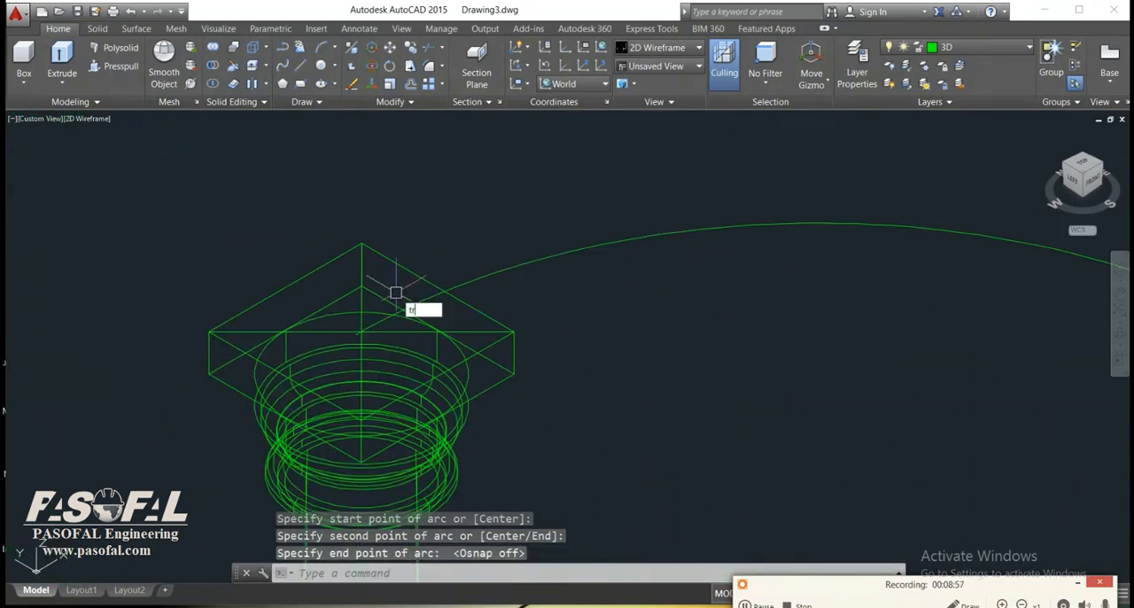
pyautogui.write('tr')
pyautogui.press('Return')
pyautogui.press('Return')
pyautogui.scroll(5, 387, 294)
pyautogui.press('Escape')
pyautogui.scroll(-8, 496, 271)
pyautogui.scroll(2, 567, 319)
pyautogui.write('co')
pyautogui.press('Return')
pyautogui.press('Escape')
pyautogui.press('Escape')
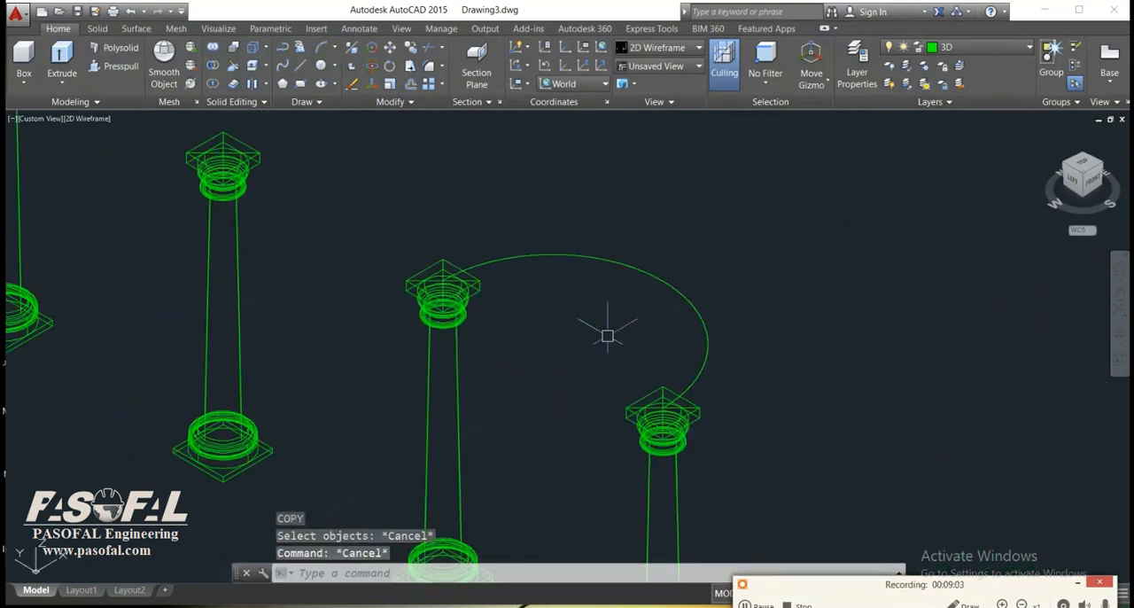
pyautogui.press('Escape')
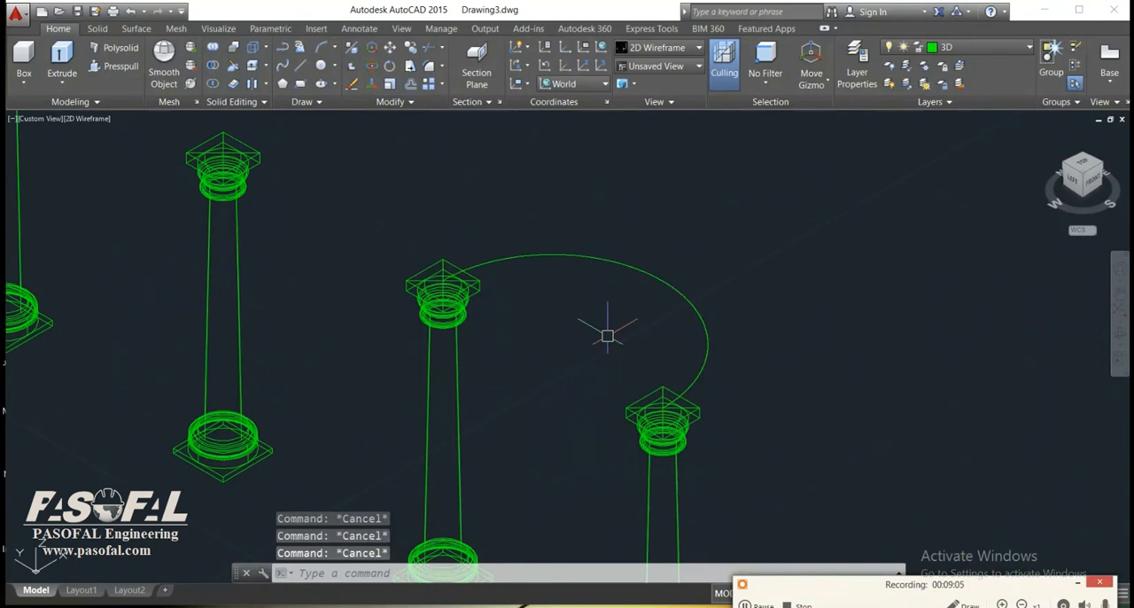
# Rotate the arc in 3D by -90° about the axis through its two ends, snapping to the diagonals' crossings on both capitals.
pyautogui.write('ro')
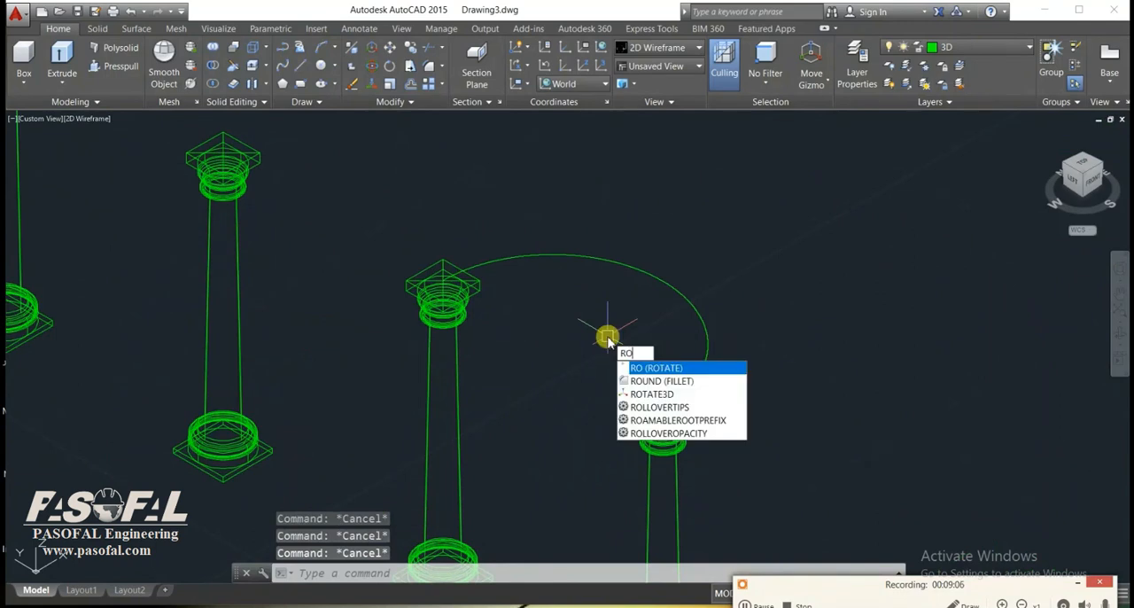
pyautogui.write('ta')
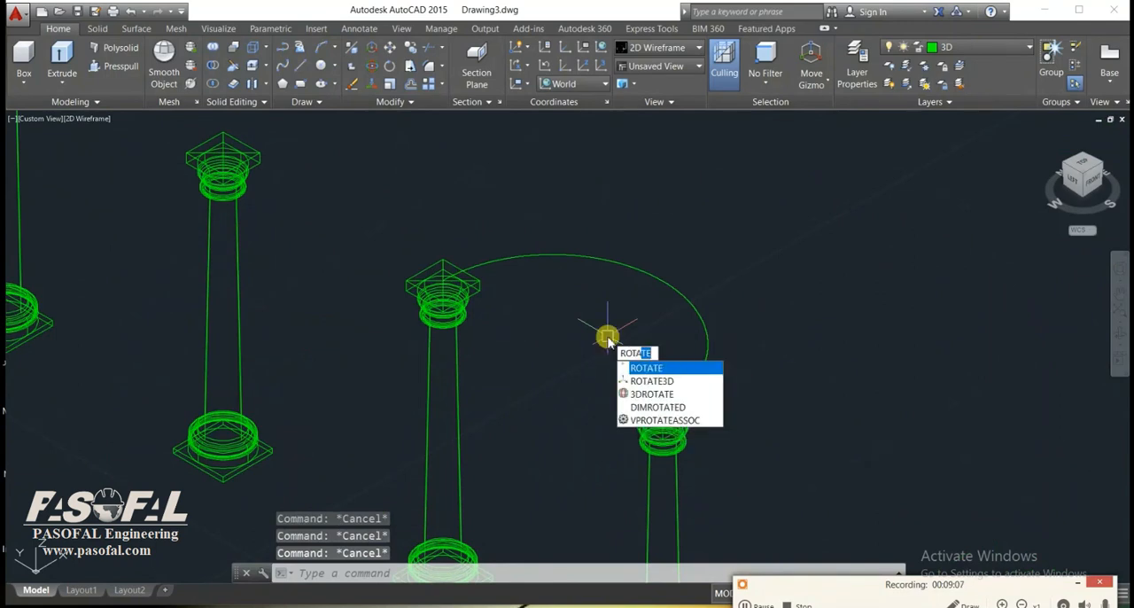
pyautogui.click(656, 383)
pyautogui.click(748, 277)
pyautogui.click(668, 332)
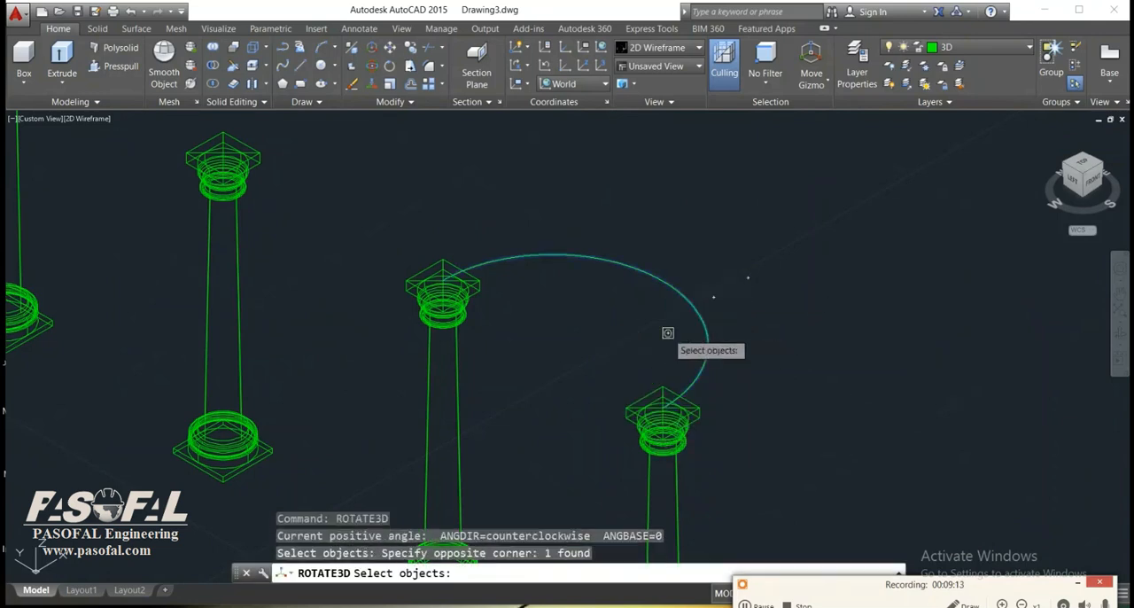
pyautogui.press('Return')
pyautogui.scroll(4, 682, 393)
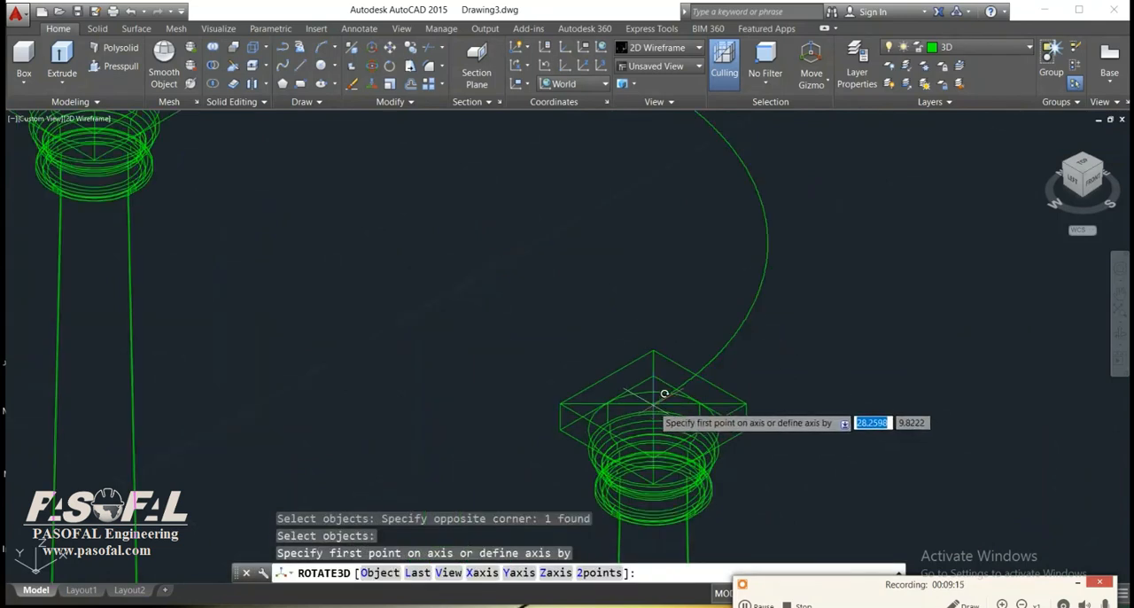
pyautogui.press('F3')
pyautogui.click(660, 390)
pyautogui.moveTo(417, 223); pyautogui.dragTo(592, 373, button='middle')
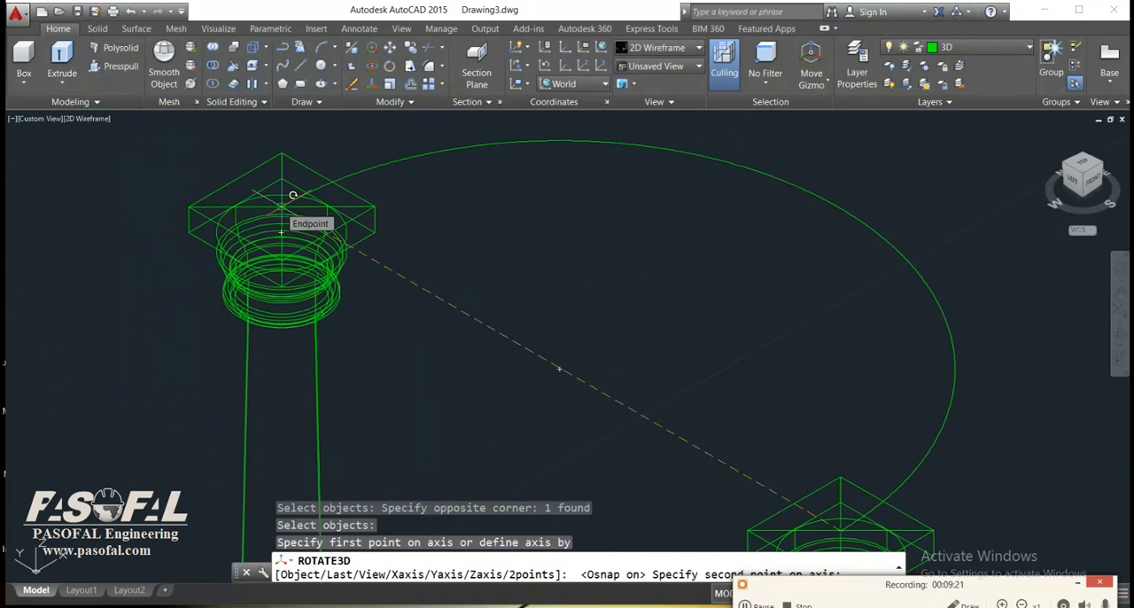
pyautogui.click(292, 195)
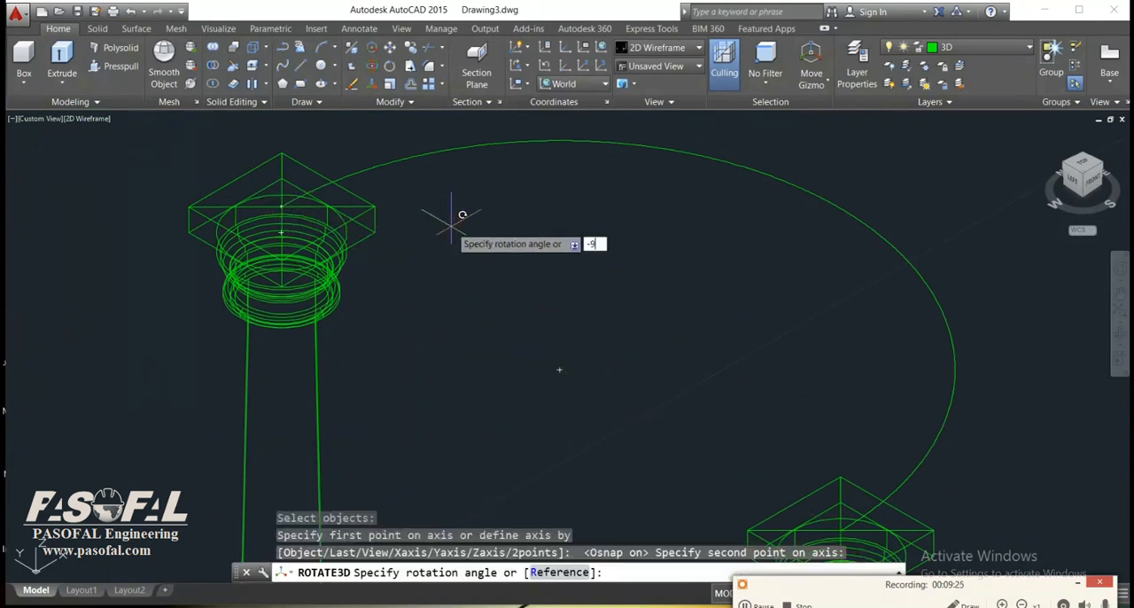
pyautogui.write('-90')
pyautogui.press('Return')
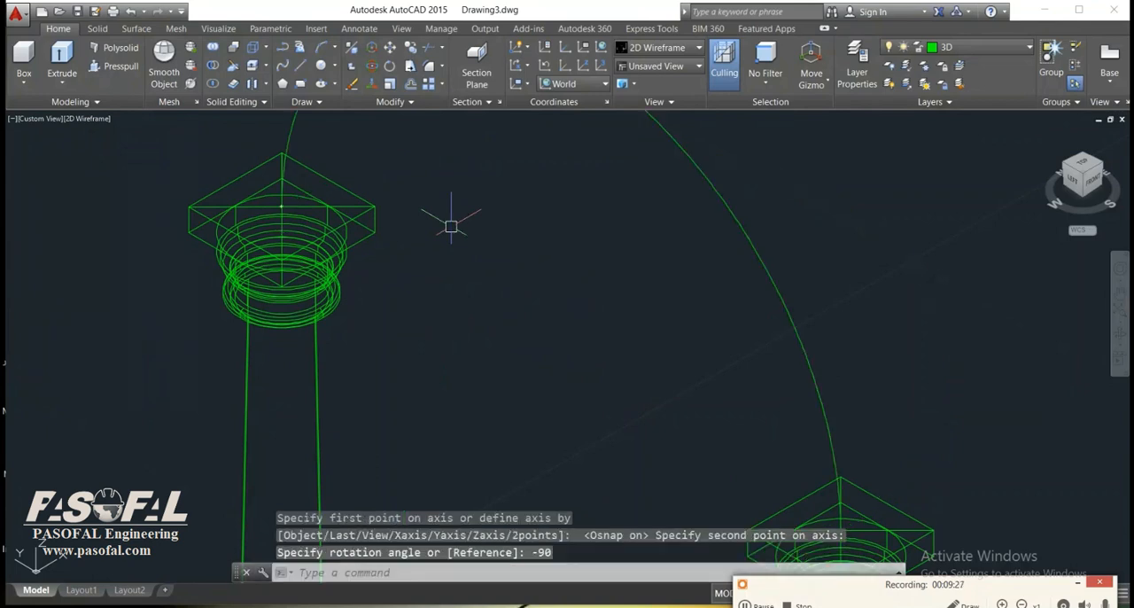
# Copy the arc from its end on the second column's capital to the diagonals' crossing on the original column's capital.
pyautogui.scroll(-3, 441, 226)
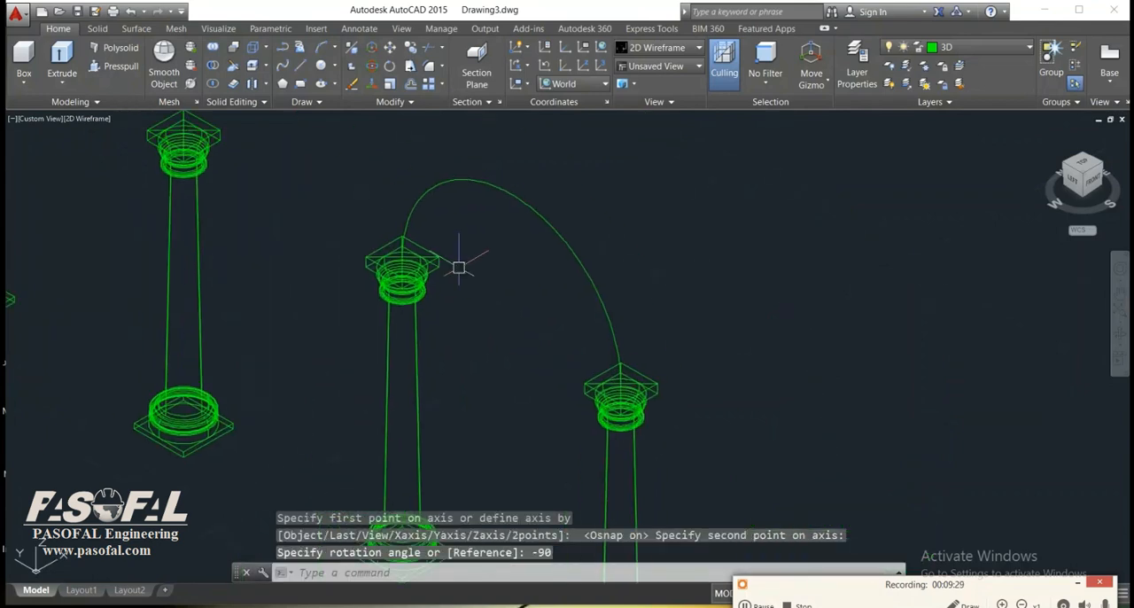
pyautogui.write('copy')
pyautogui.press('Return')
pyautogui.click(635, 234)
pyautogui.click(579, 329)
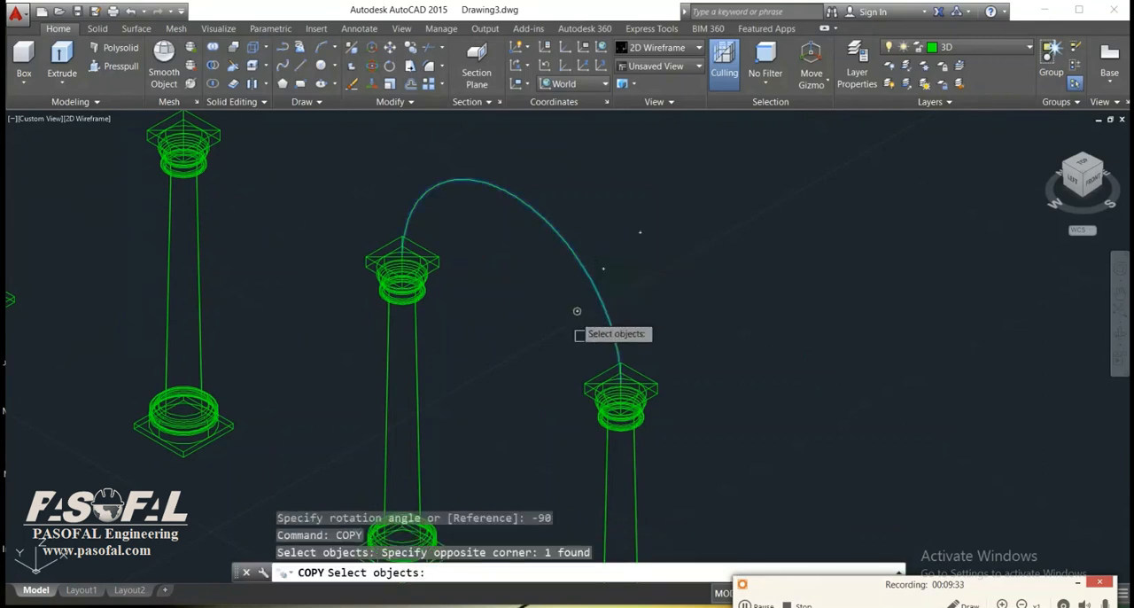
pyautogui.scroll(4, 653, 410)
pyautogui.press('Return')
pyautogui.click(627, 385)
pyautogui.scroll(-3, 474, 291)
pyautogui.scroll(5, 638, 381)
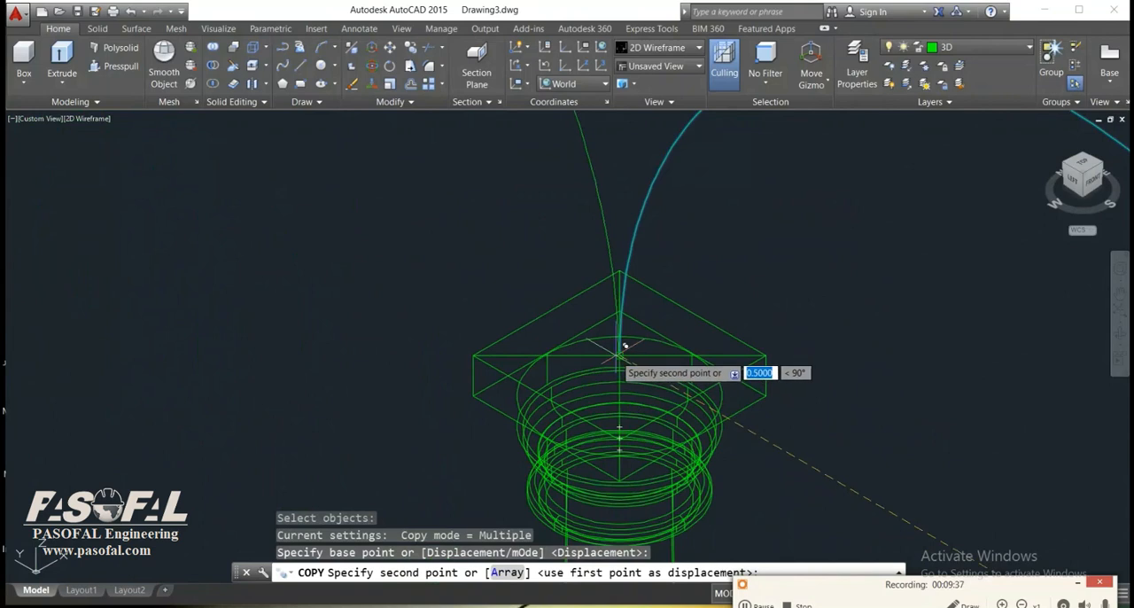
pyautogui.scroll(5, 620, 355)
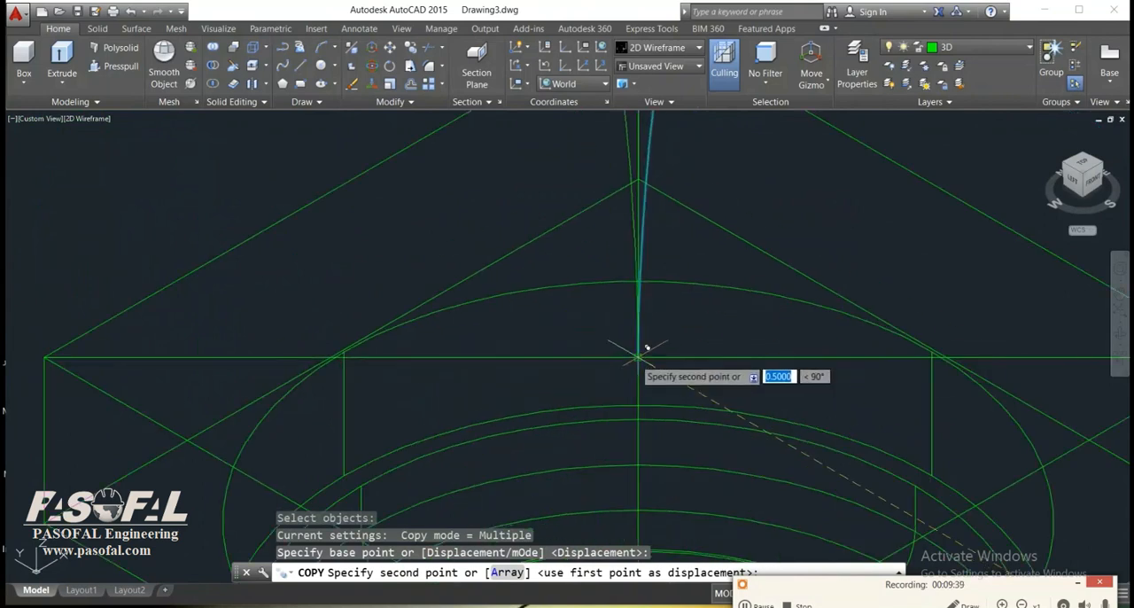
pyautogui.click(637, 355)
# Place another copy of the arc over the farthest span, landing its ends on the last two capitals, and end Copy.
pyautogui.scroll(-5, 792, 473)
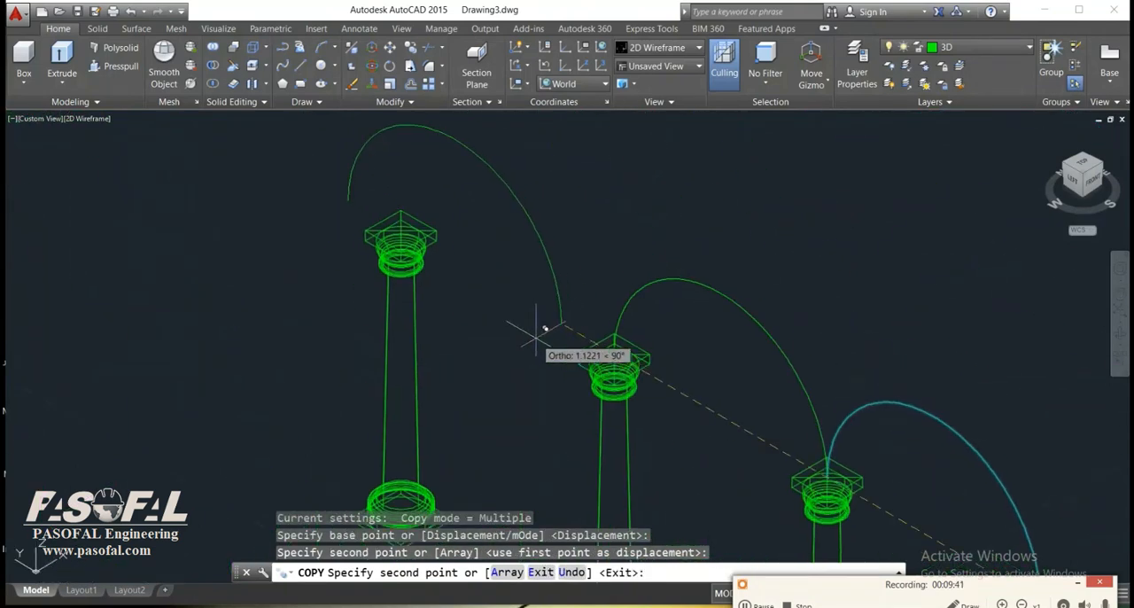
pyautogui.scroll(5, 620, 364)
pyautogui.press('Escape')
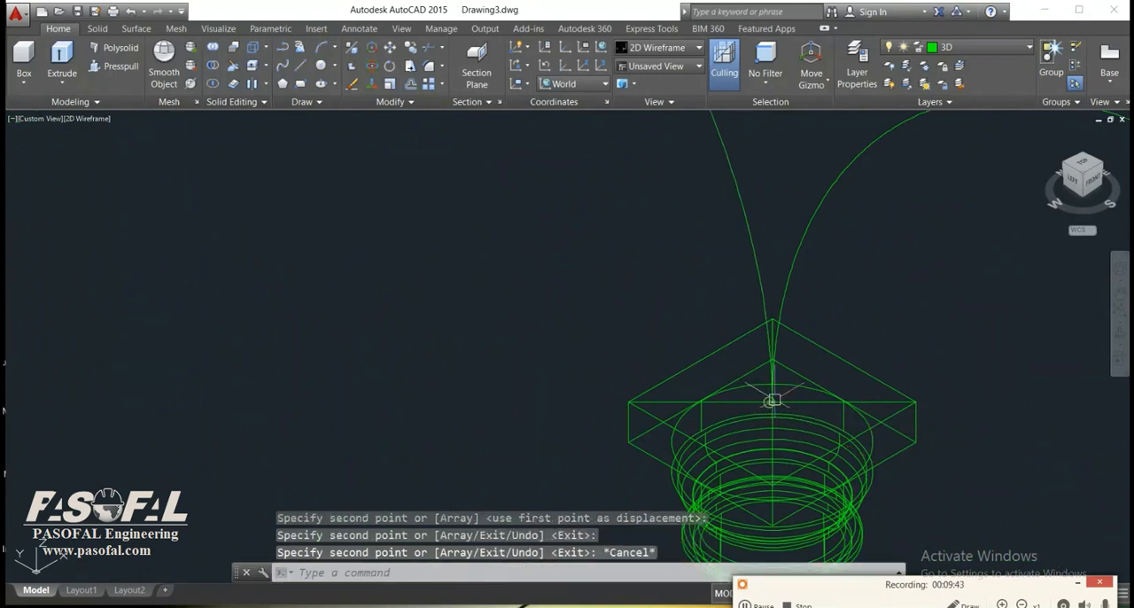
pyautogui.scroll(-5, 769, 401)
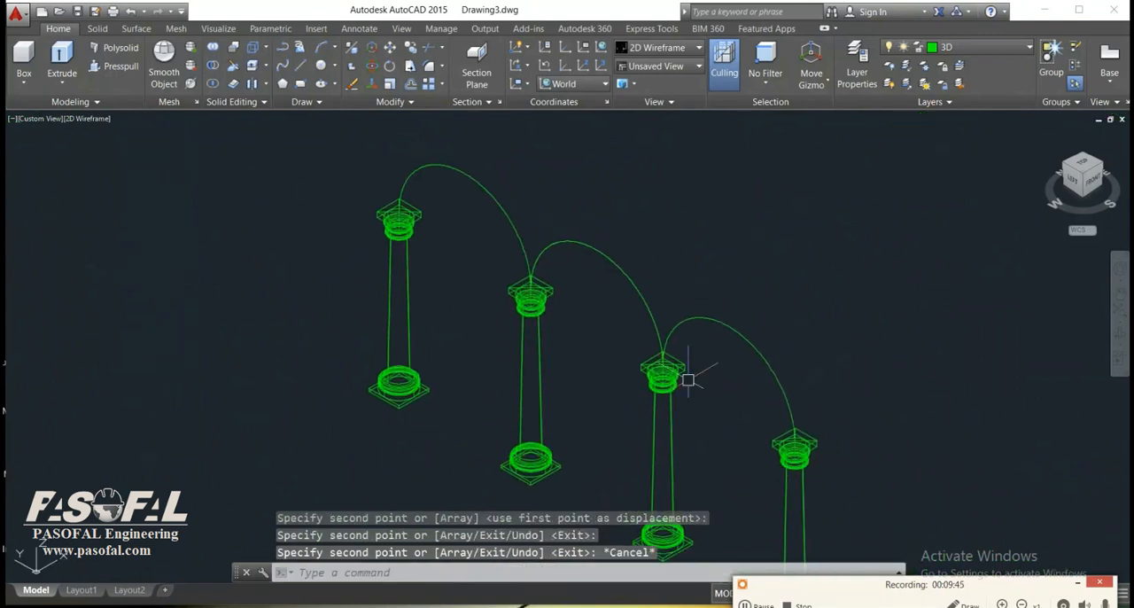
# Draw a rectangle over the top face of the nearest end column's capital block, snapping to its opposite corners.
pyautogui.write('rec')
pyautogui.press('Return')
pyautogui.scroll(4, 798, 425)
pyautogui.click(791, 427)
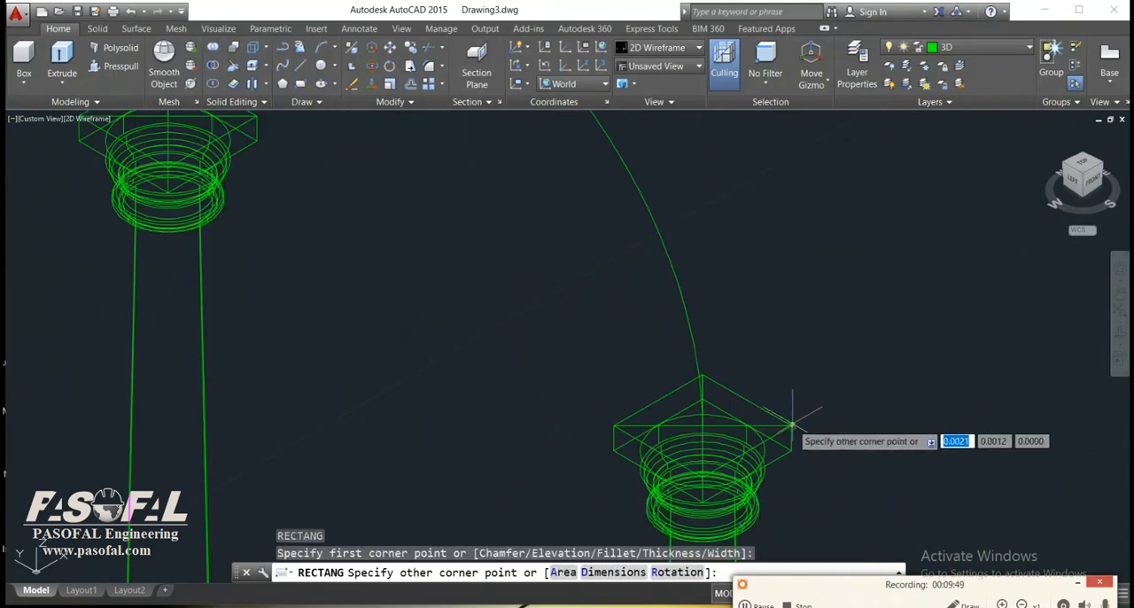
pyautogui.click(614, 426)
# Trace the original column's capital top with a rectangle between opposite corners.
pyautogui.scroll(-3, 646, 435)
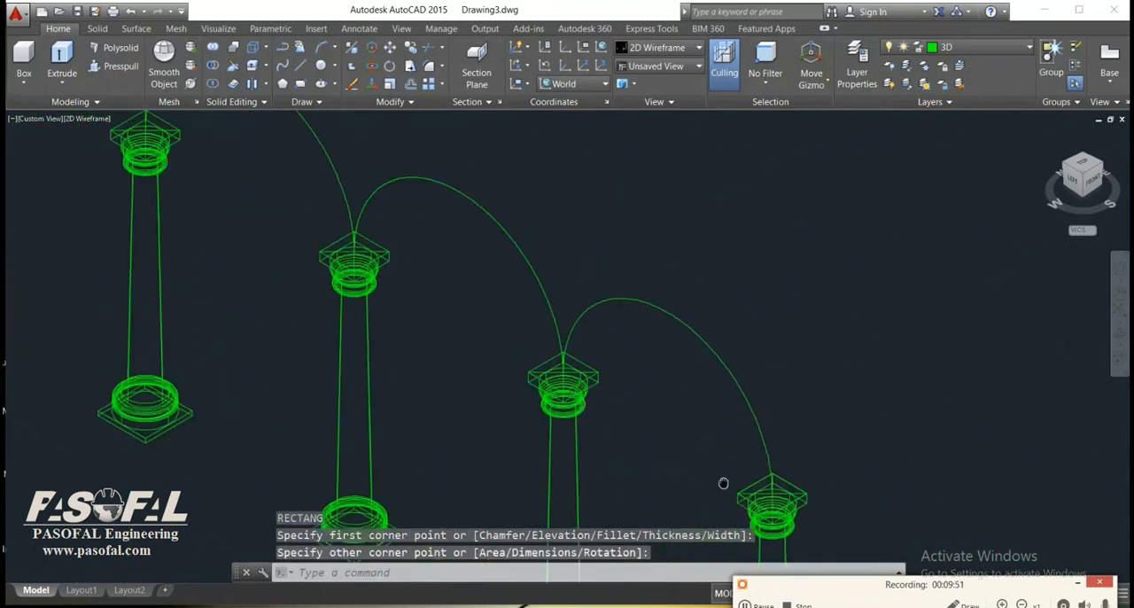
pyautogui.press('Return')
pyautogui.scroll(2, 621, 375)
pyautogui.scroll(2, 557, 380)
pyautogui.click(558, 376)
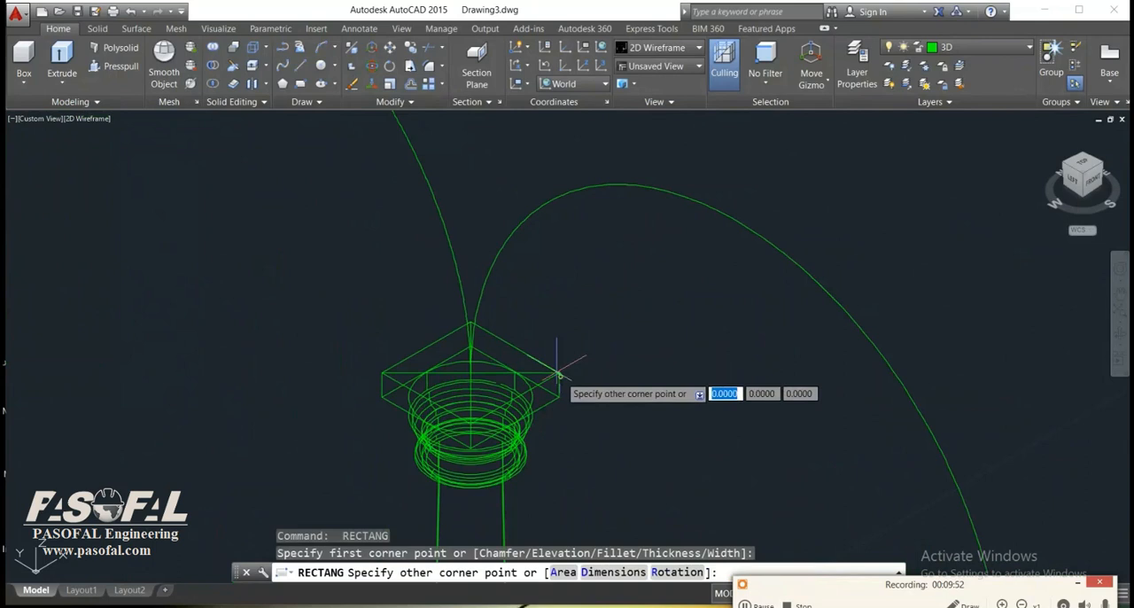
pyautogui.click(382, 376)
# Draw a corner-to-corner rectangle on the capital top of the column just before the farthest one.
pyautogui.scroll(-3, 629, 478)
pyautogui.press('Return')
pyautogui.scroll(3, 485, 377)
pyautogui.click(478, 381)
pyautogui.scroll(-1, 324, 314)
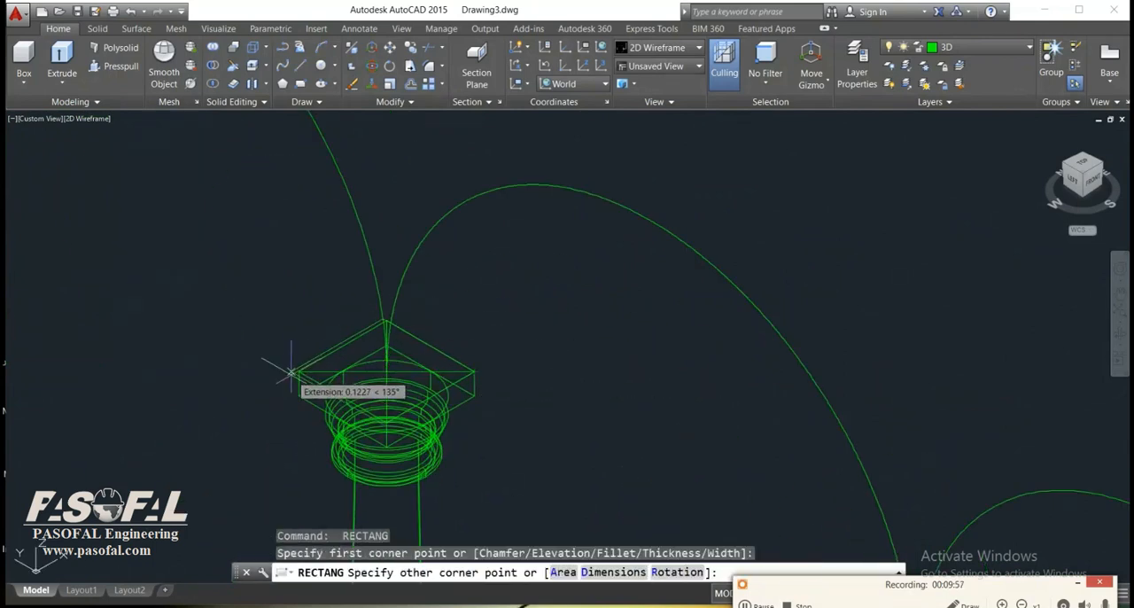
pyautogui.click(298, 376)
pyautogui.scroll(-3, 666, 426)
pyautogui.press('Return')
pyautogui.scroll(4, 615, 413)
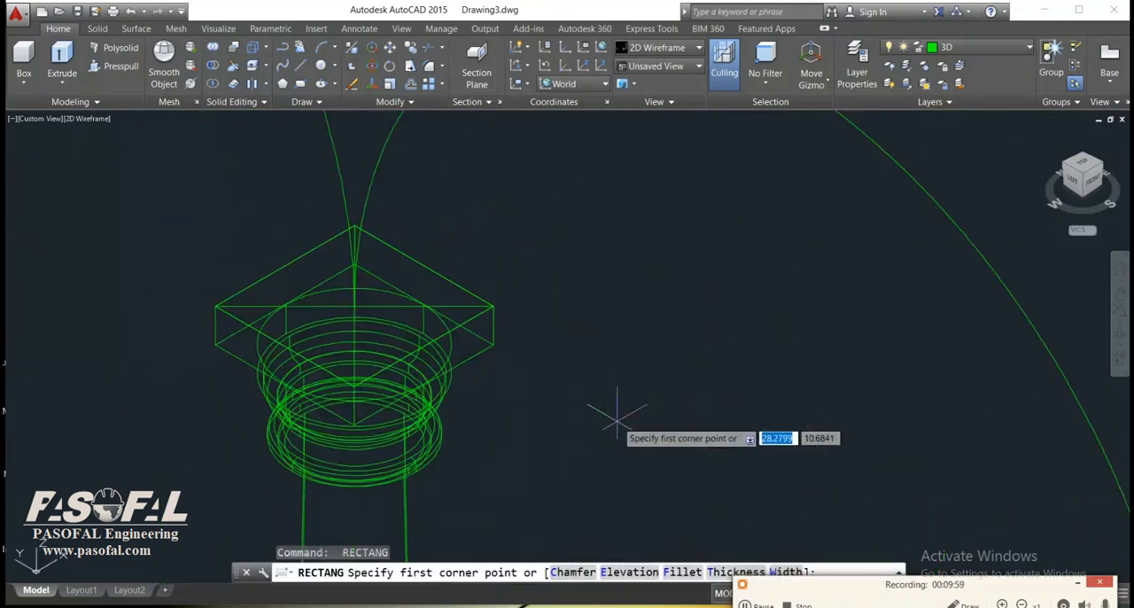
pyautogui.scroll(-1, 514, 380)
pyautogui.press('Escape')
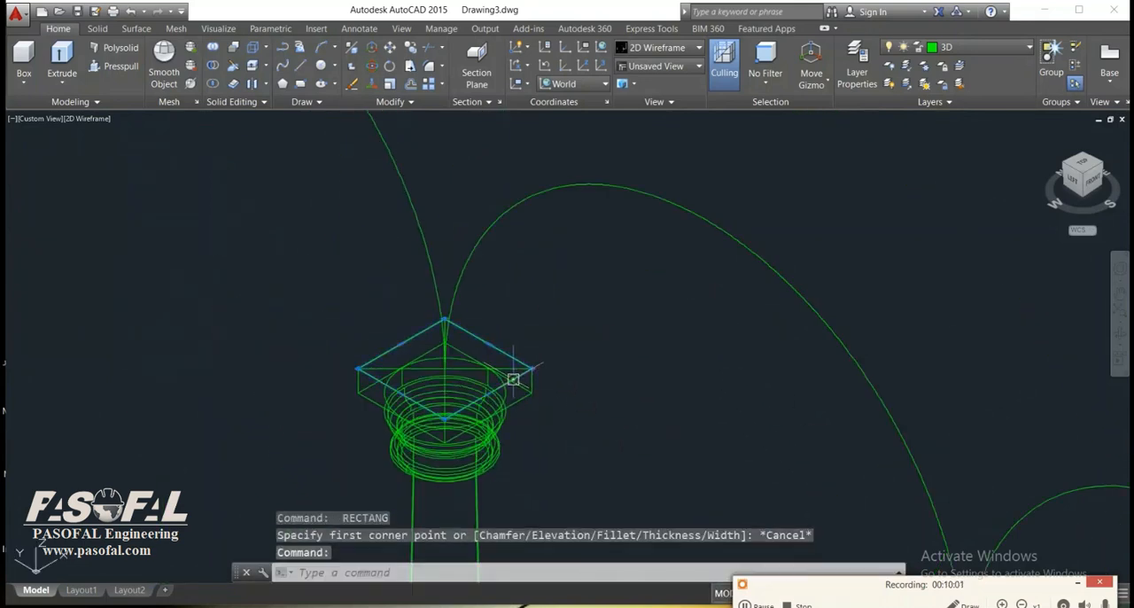
pyautogui.press('Escape')
# Draw a rectangle over the farthest end column's capital top, snapping to opposite corners.
pyautogui.scroll(-3, 514, 381)
pyautogui.press('Return')
pyautogui.scroll(4, 427, 362)
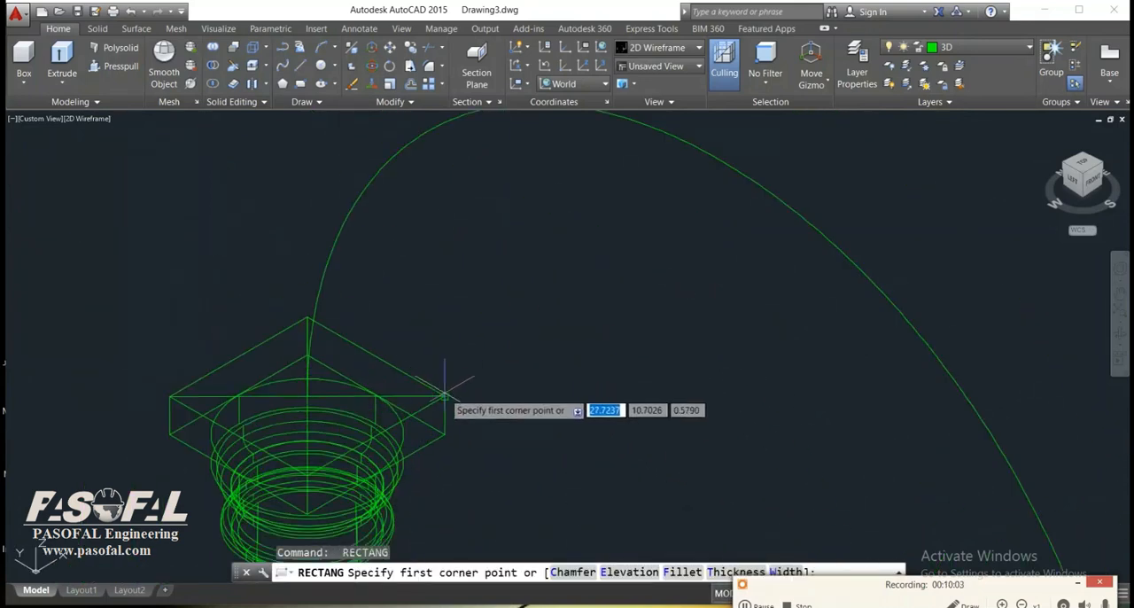
pyautogui.click(444, 395)
pyautogui.click(168, 396)
pyautogui.scroll(-3, 549, 398)
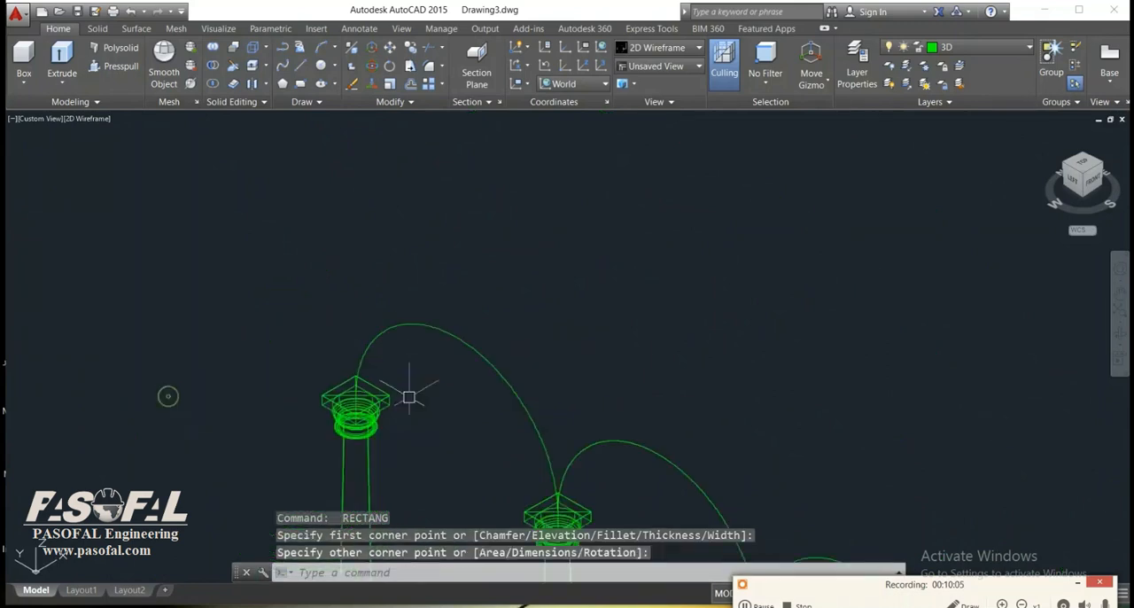
# Loft a solid between the rectangles on the nearest two capitals, using the Path option with the arc joining them.
pyautogui.scroll(3, 555, 375)
pyautogui.scroll(2, 635, 381)
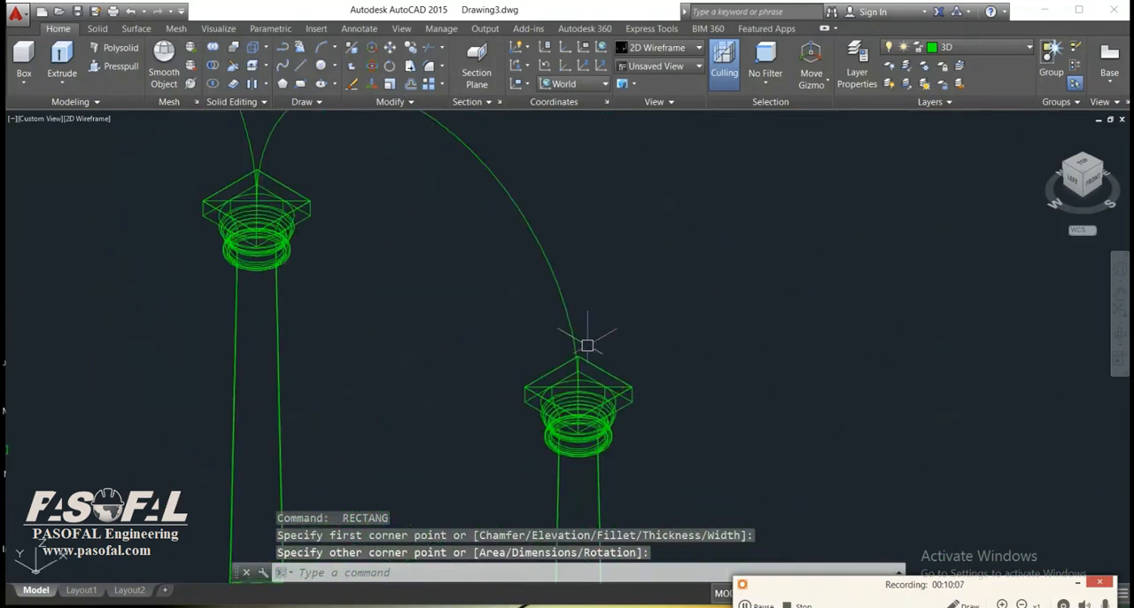
pyautogui.moveTo(588, 342); pyautogui.dragTo(640, 379, button='middle')
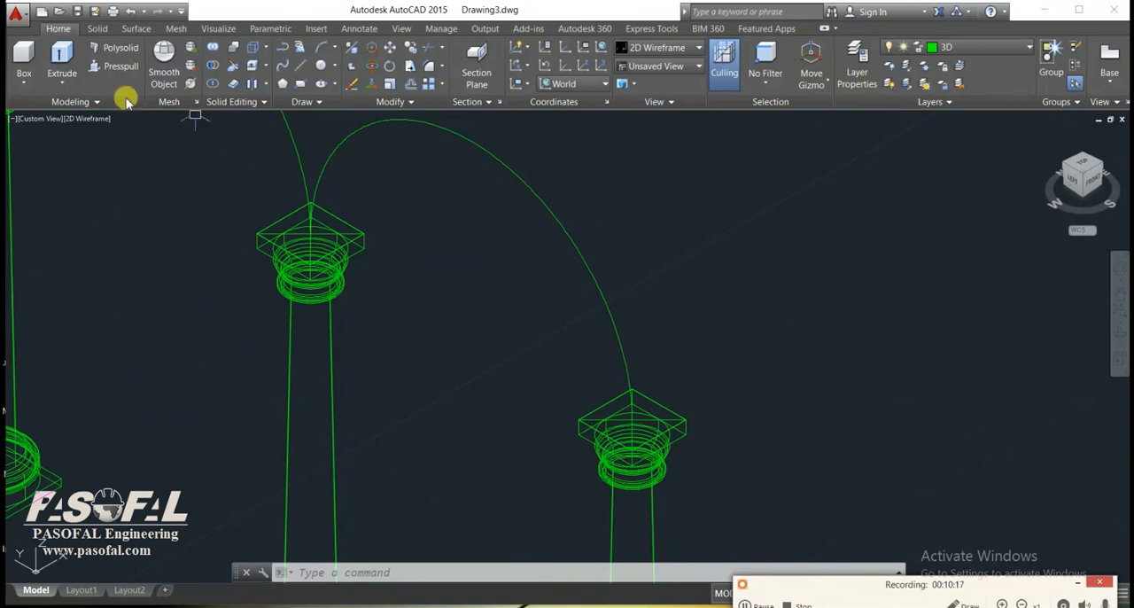
pyautogui.click(62, 78)
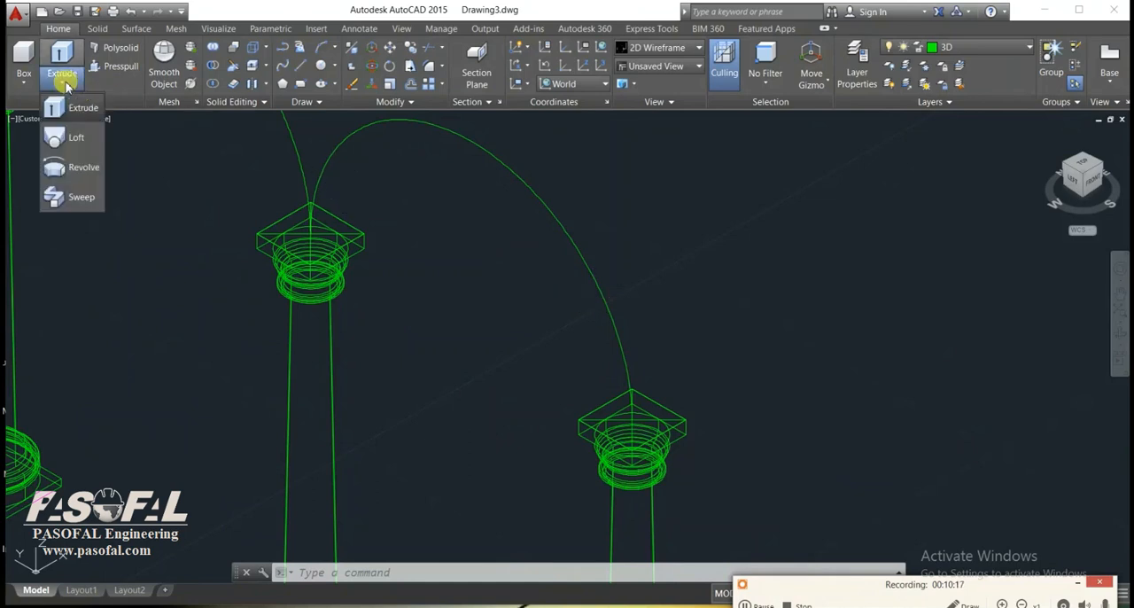
pyautogui.click(76, 140)
pyautogui.scroll(2, 686, 407)
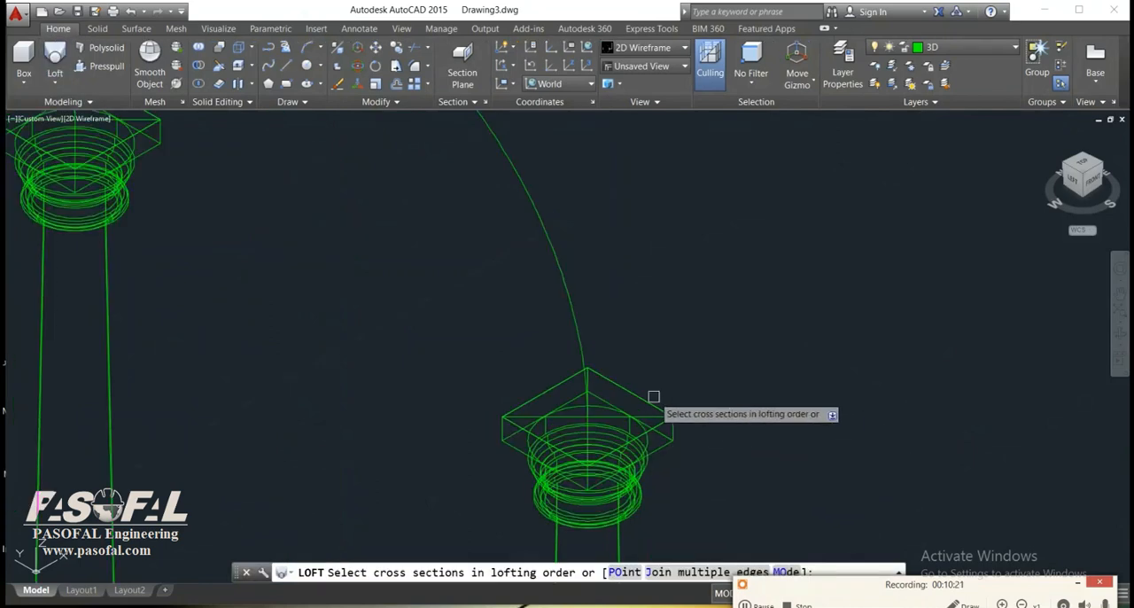
pyautogui.click(647, 399)
pyautogui.scroll(-2, 644, 400)
pyautogui.moveTo(536, 356); pyautogui.dragTo(744, 477, button='middle')
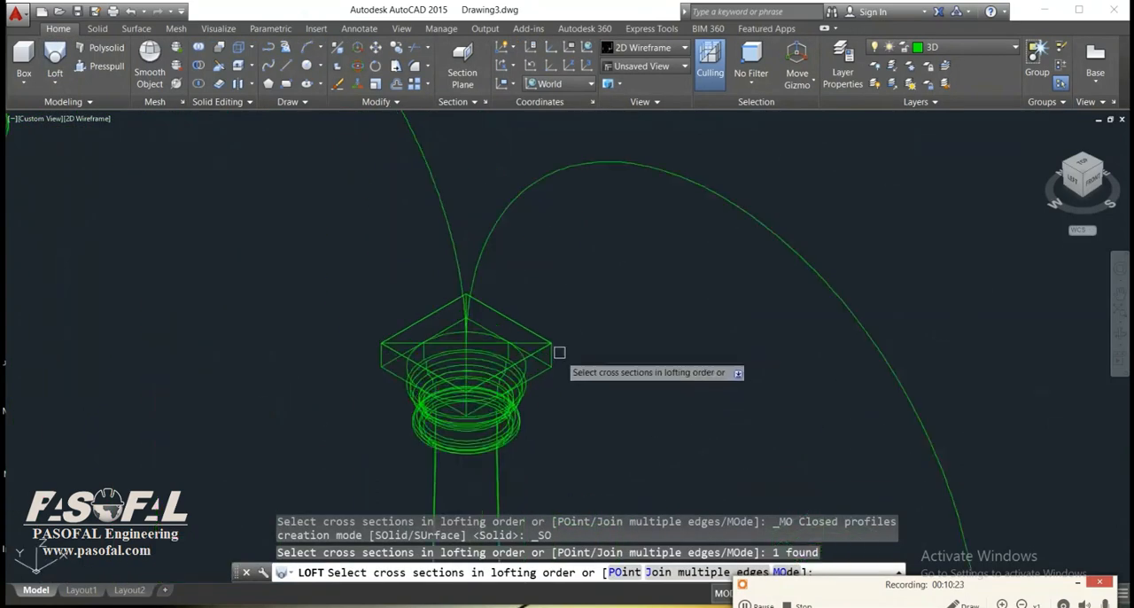
pyautogui.scroll(3, 565, 367)
pyautogui.click(501, 315)
pyautogui.rightClick(516, 314)
pyautogui.click(558, 324)
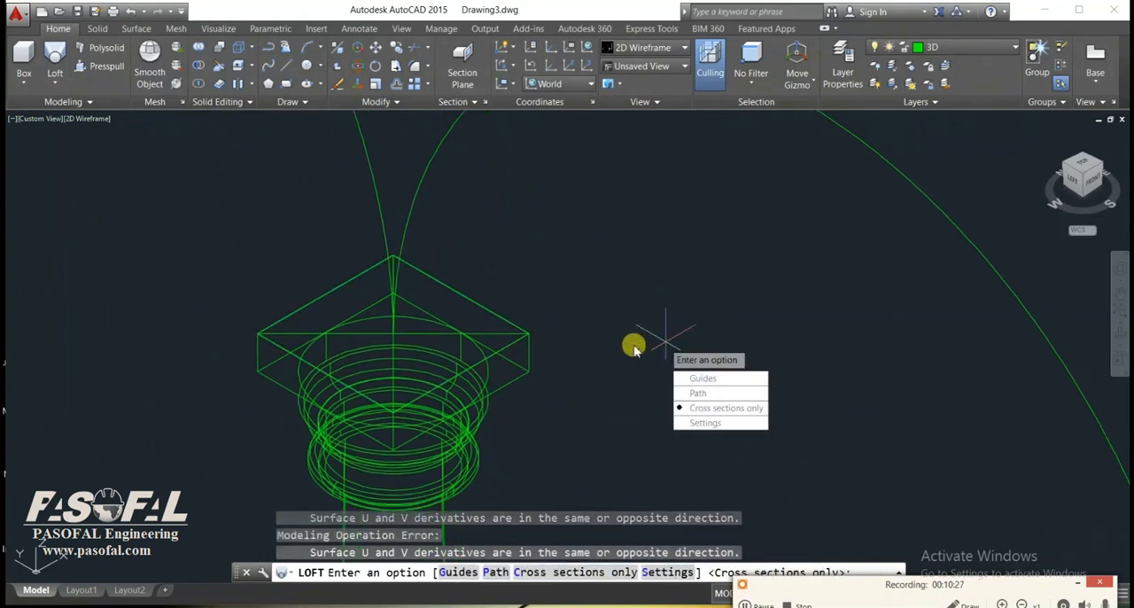
pyautogui.click(696, 393)
pyautogui.scroll(-3, 681, 346)
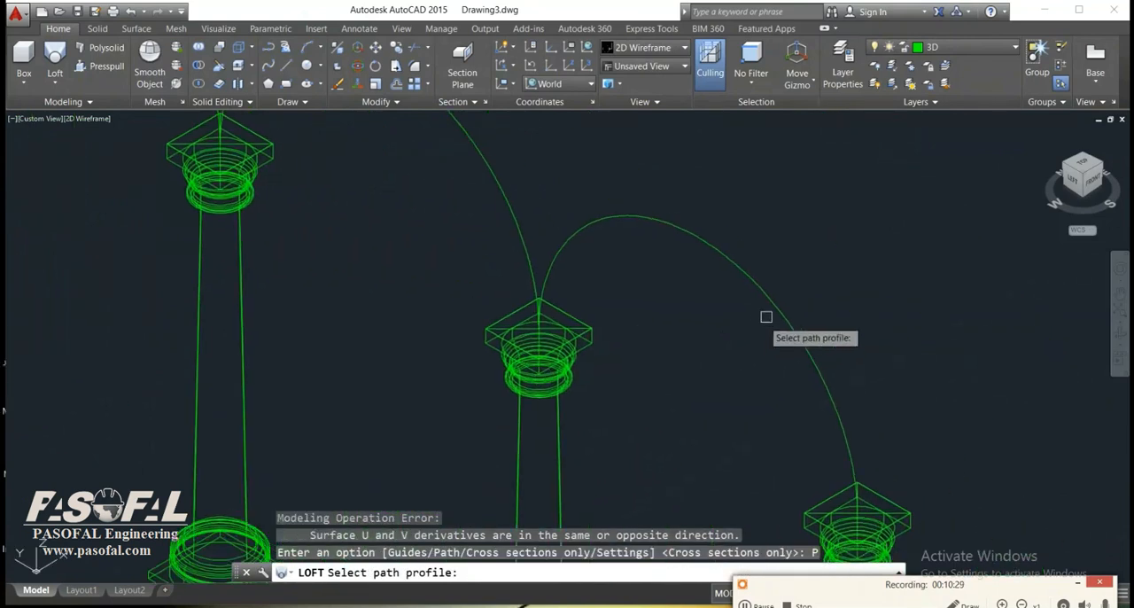
pyautogui.click(775, 303)
# Redraw the rectangle on the original column's capital top between its opposite corners for the next arch.
pyautogui.scroll(-2, 698, 298)
pyautogui.moveTo(698, 299); pyautogui.dragTo(810, 374, button='middle')
pyautogui.scroll(2, 708, 341)
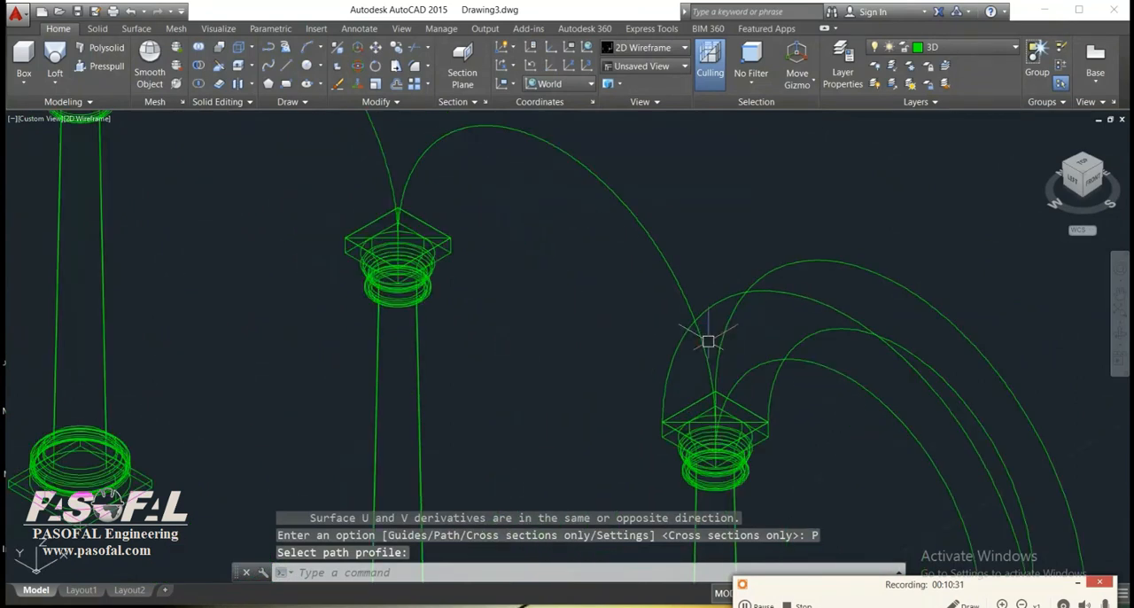
pyautogui.scroll(5, 732, 389)
pyautogui.write('rec')
pyautogui.press('Return')
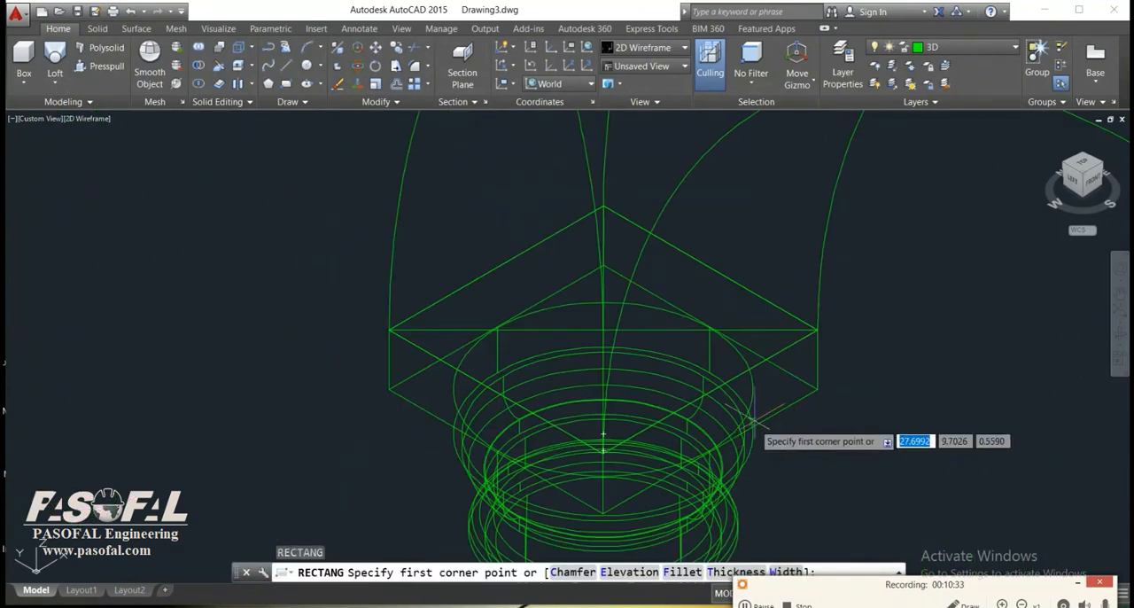
pyautogui.click(816, 329)
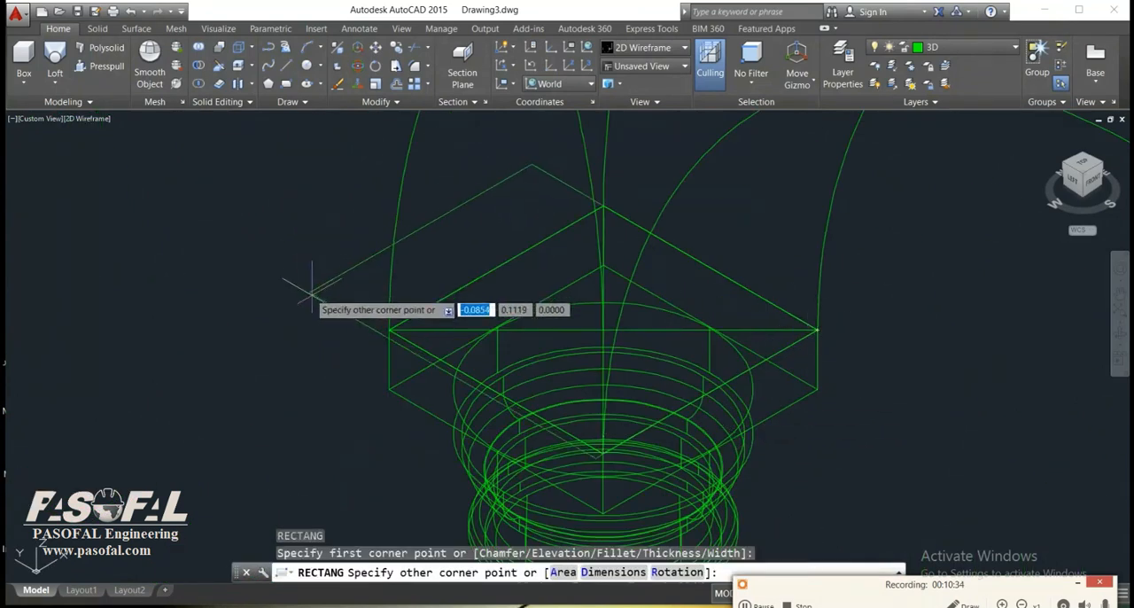
pyautogui.click(388, 331)
# Loft a solid across the middle span from the original column's new rectangle to the next capital's, with the arc as path.
pyautogui.scroll(-7, 540, 413)
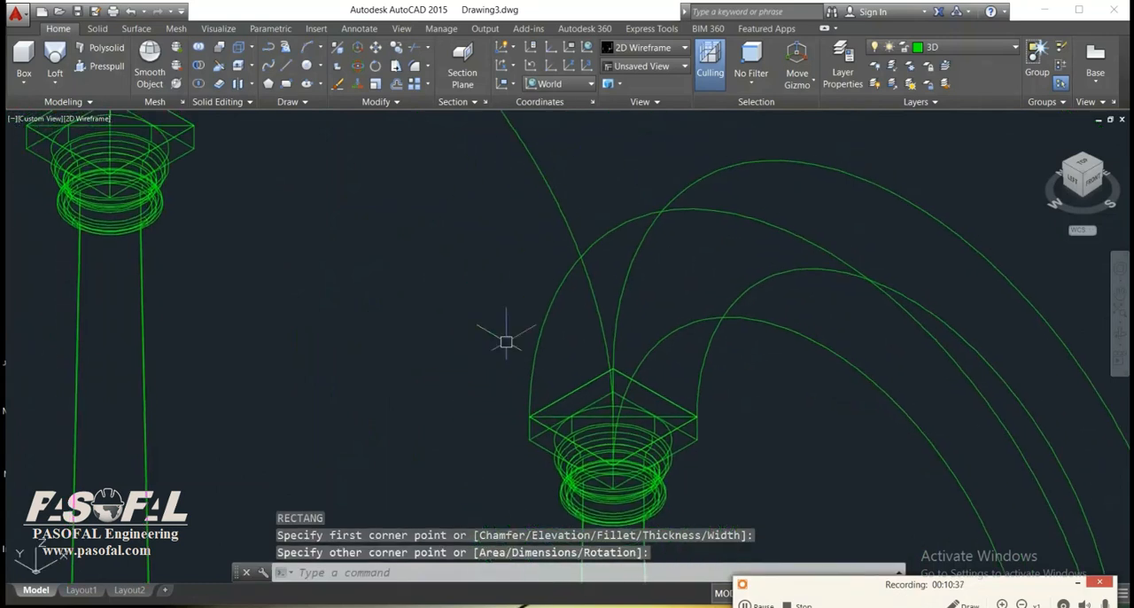
pyautogui.scroll(2, 572, 410)
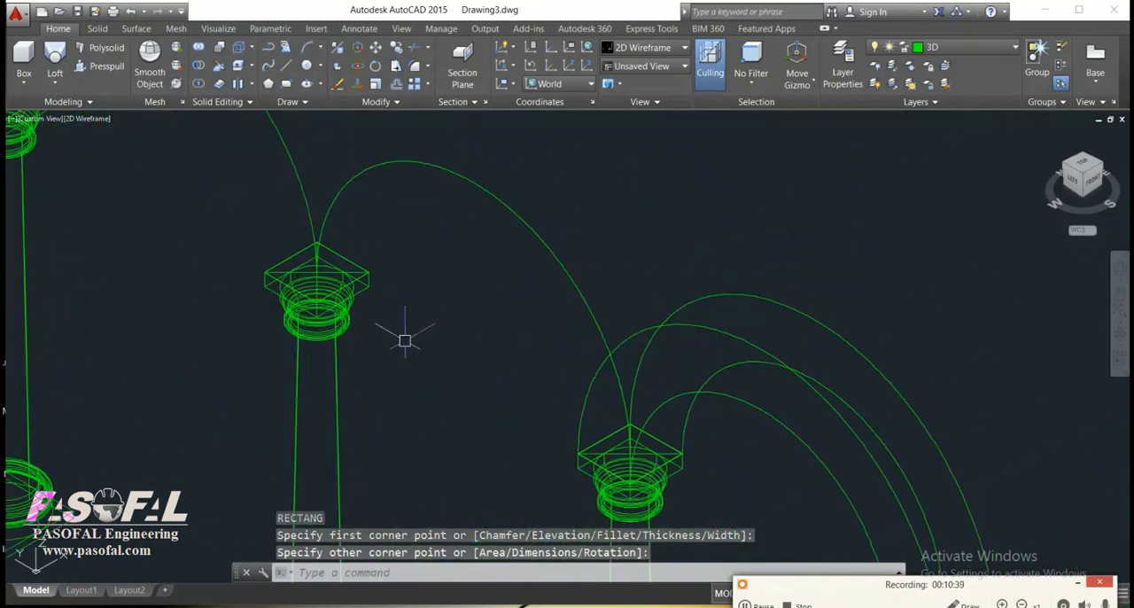
pyautogui.click(55, 81)
pyautogui.click(77, 144)
pyautogui.click(662, 446)
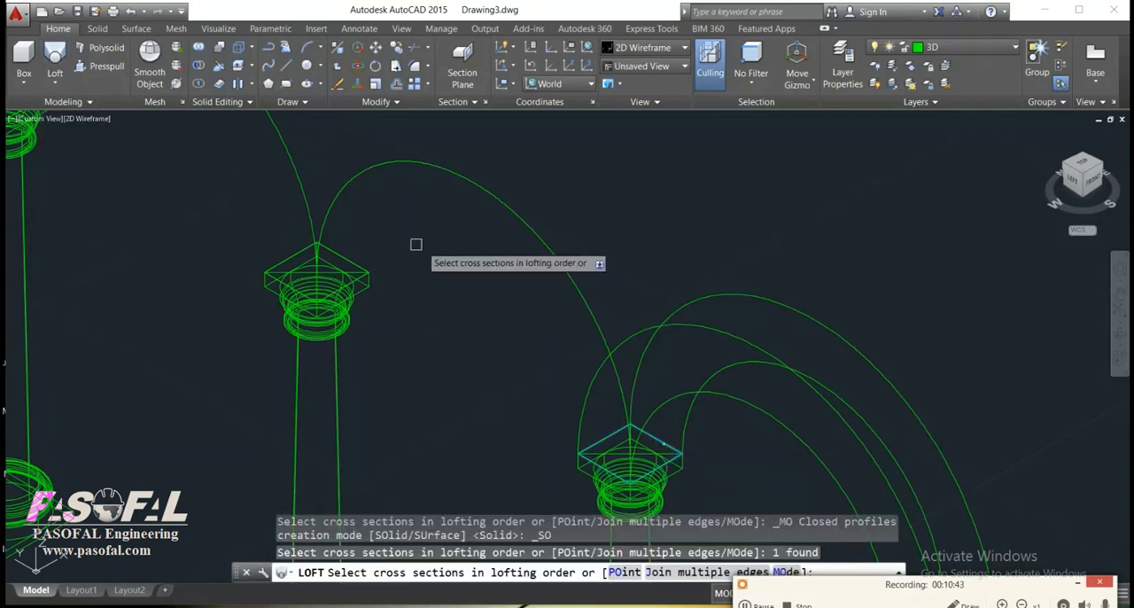
pyautogui.click(337, 250)
pyautogui.rightClick(381, 250)
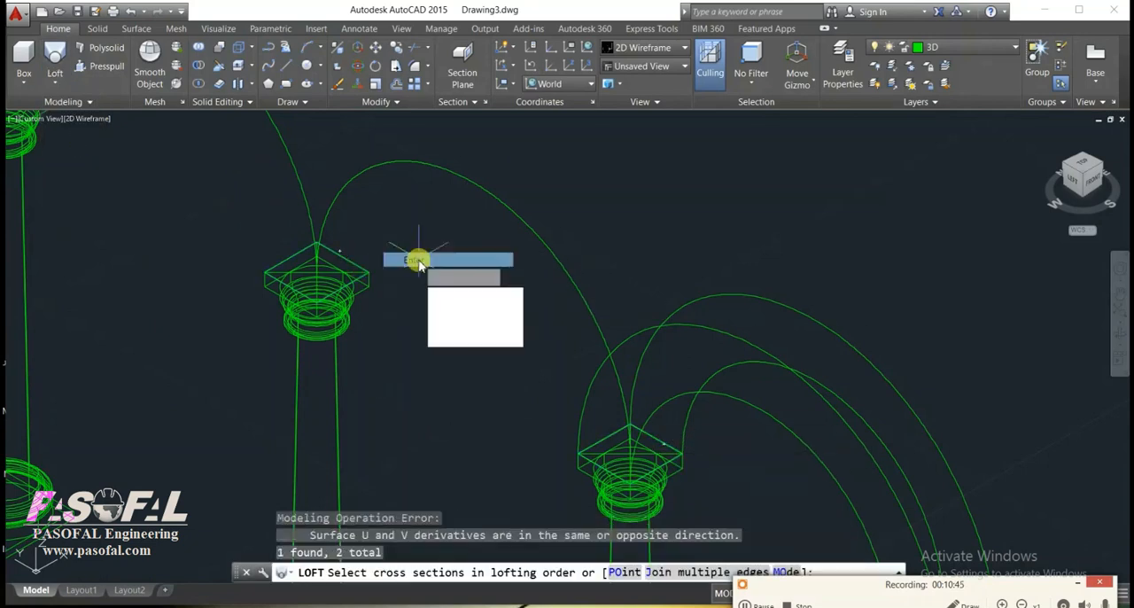
pyautogui.click(416, 260)
pyautogui.click(476, 304)
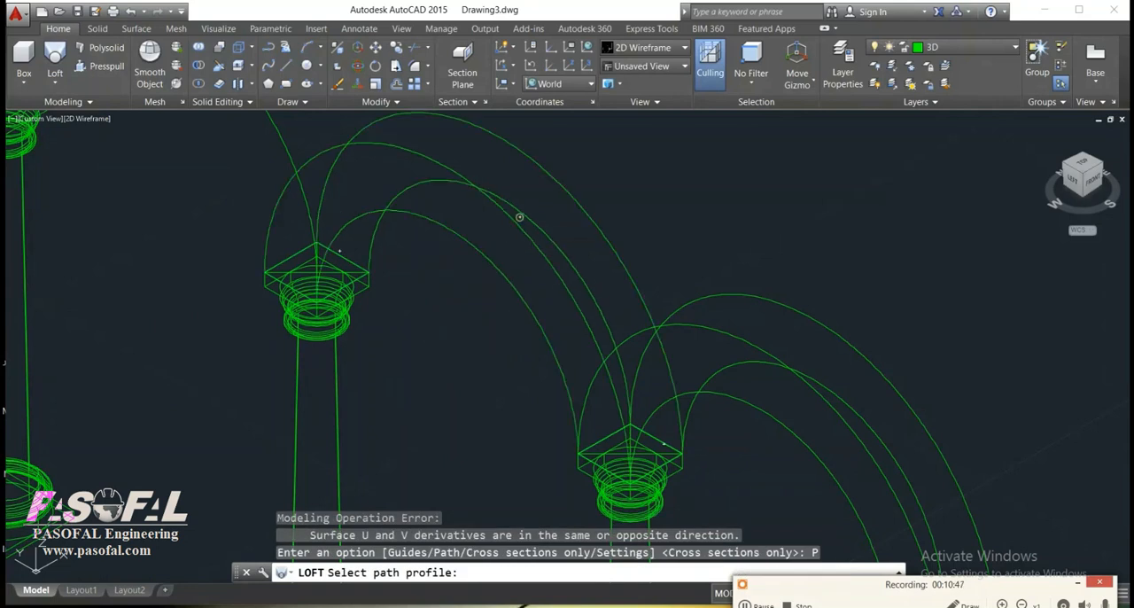
pyautogui.click(519, 217)
# Draw a new rectangle on the capital top at the far end of the middle arch, between opposite corners.
pyautogui.scroll(-3, 492, 334)
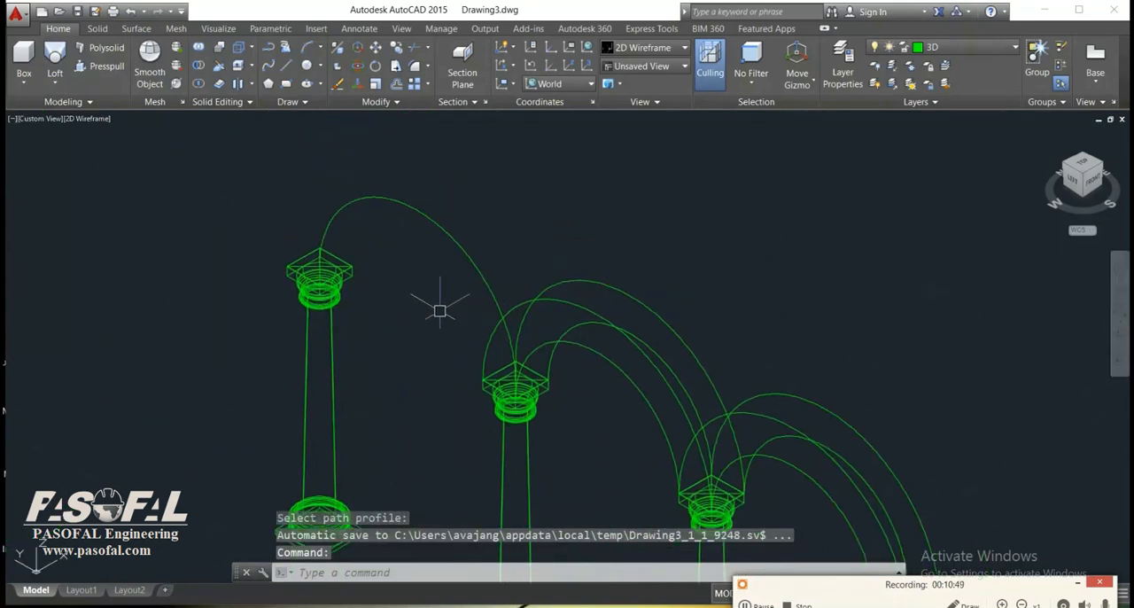
pyautogui.write('rec')
pyautogui.press('Return')
pyautogui.scroll(3, 591, 381)
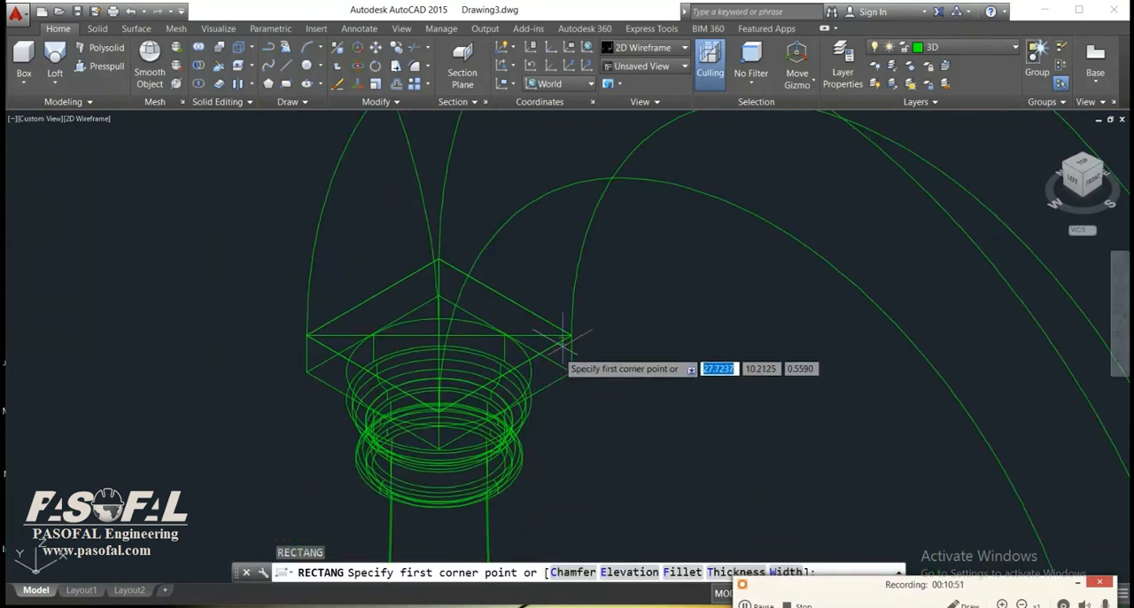
pyautogui.click(571, 334)
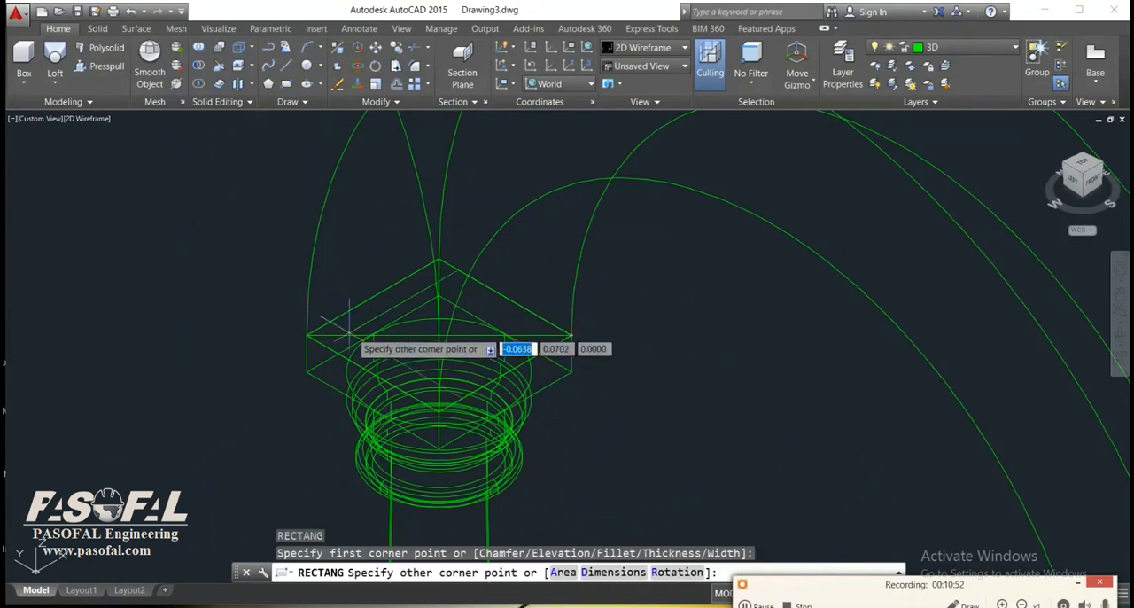
pyautogui.click(292, 324)
# Loft a solid across the remaining span between the two capital-top rectangles, using the Path option with the connecting arc.
pyautogui.scroll(-4, 550, 444)
pyautogui.moveTo(550, 444); pyautogui.dragTo(560, 449, button='middle')
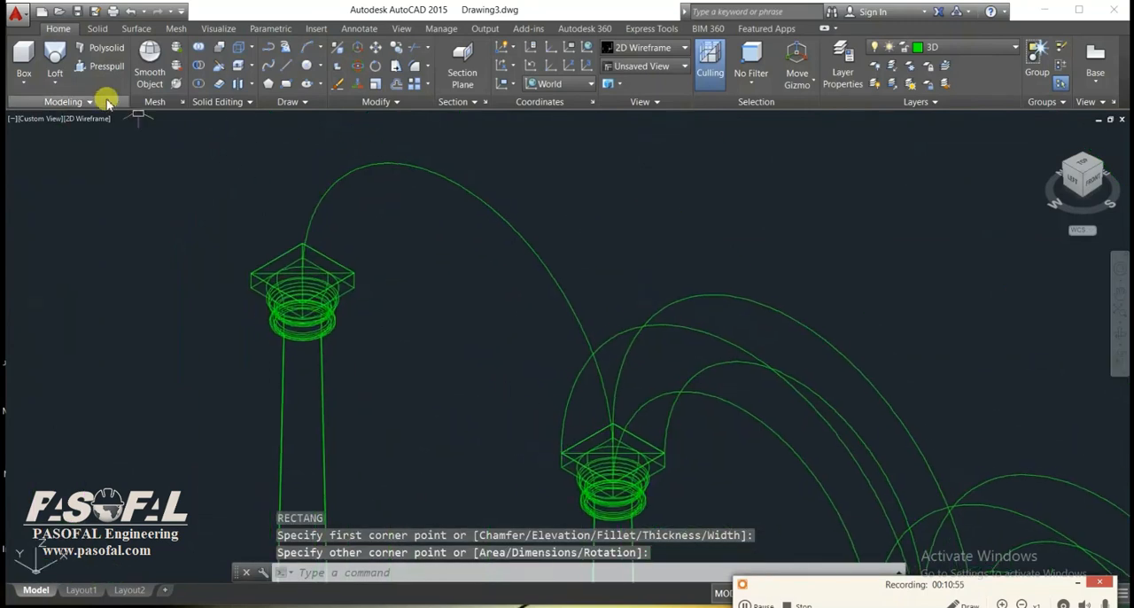
pyautogui.click(69, 82)
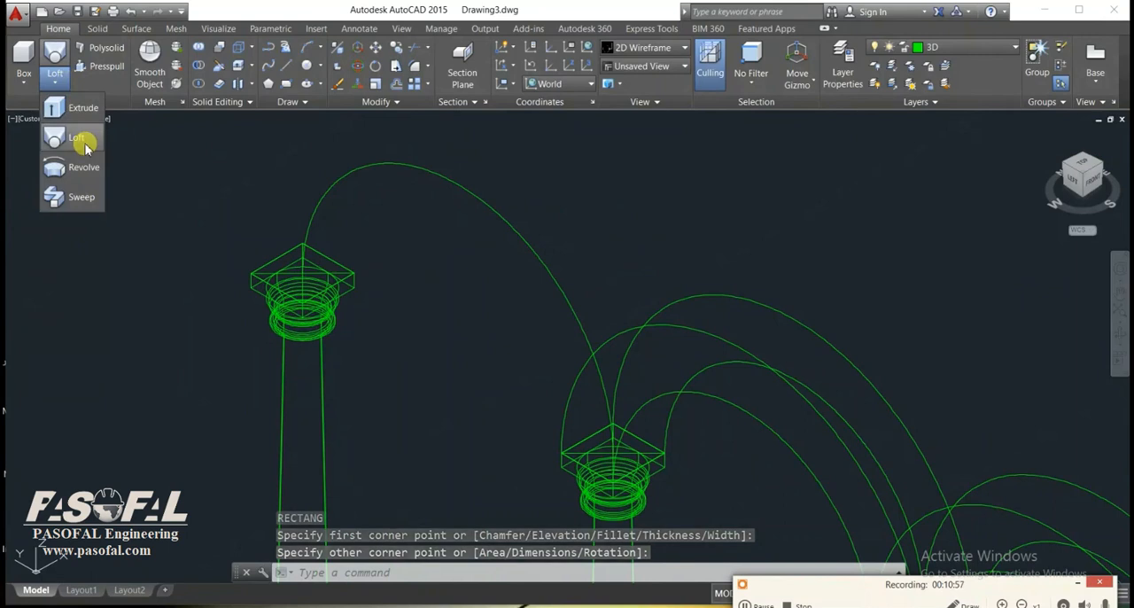
pyautogui.click(83, 144)
pyautogui.scroll(2, 647, 413)
pyautogui.click(647, 413)
pyautogui.moveTo(395, 291); pyautogui.dragTo(532, 410, button='middle')
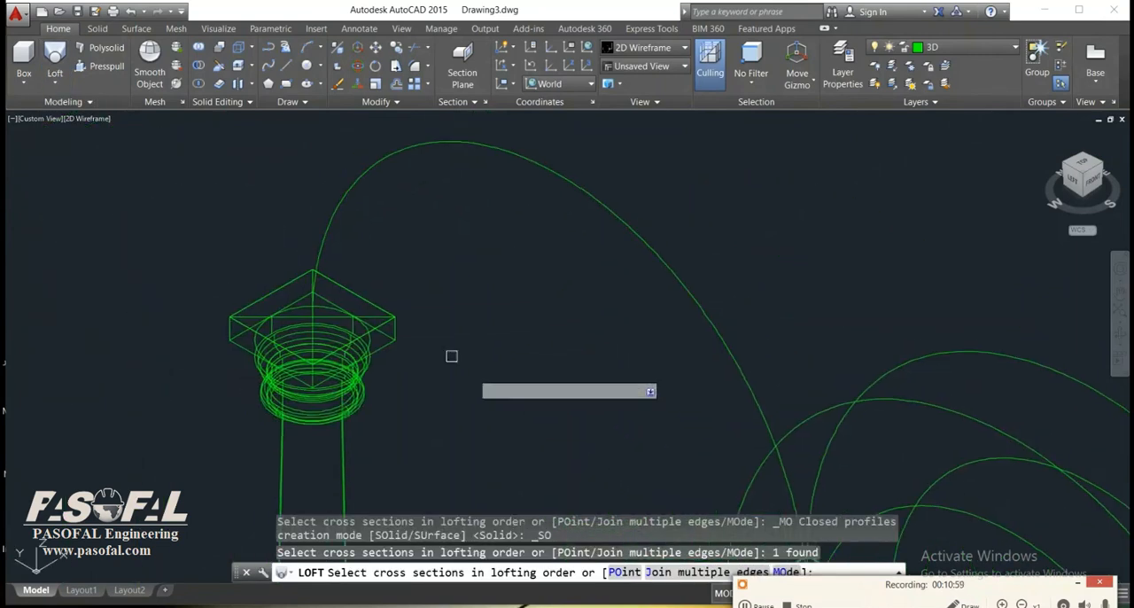
pyautogui.click(350, 292)
pyautogui.rightClick(350, 293)
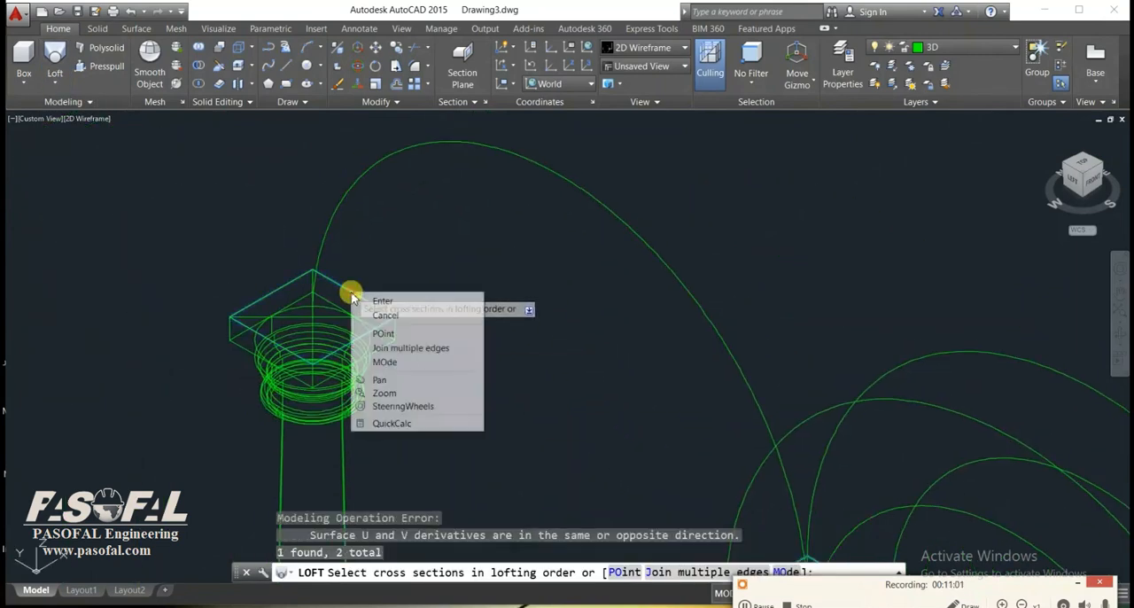
pyautogui.click(367, 297)
pyautogui.click(409, 346)
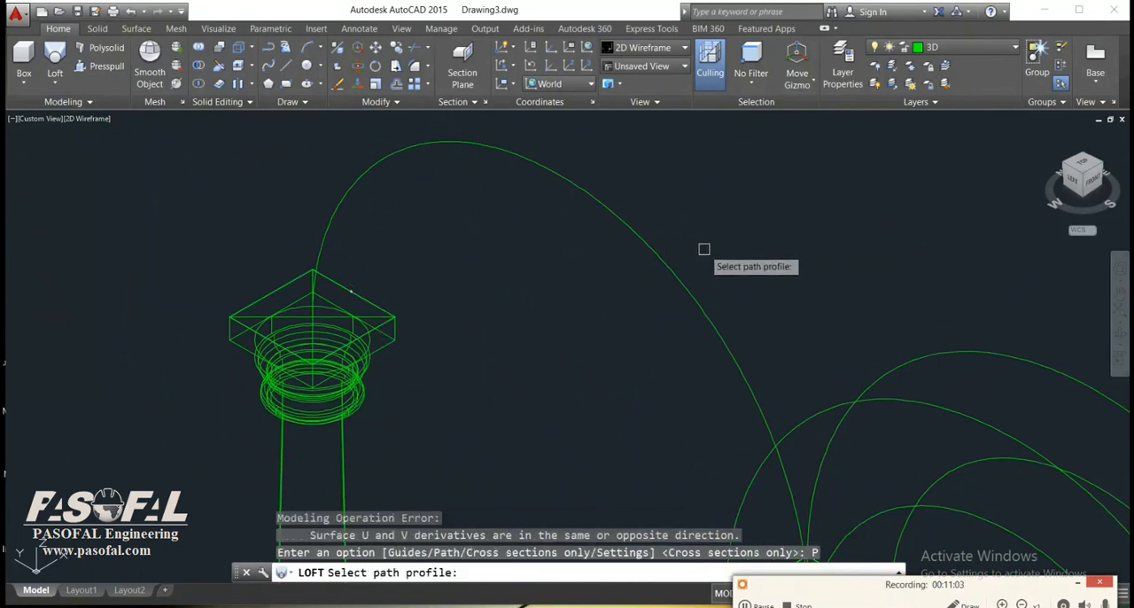
pyautogui.scroll(-4, 664, 268)
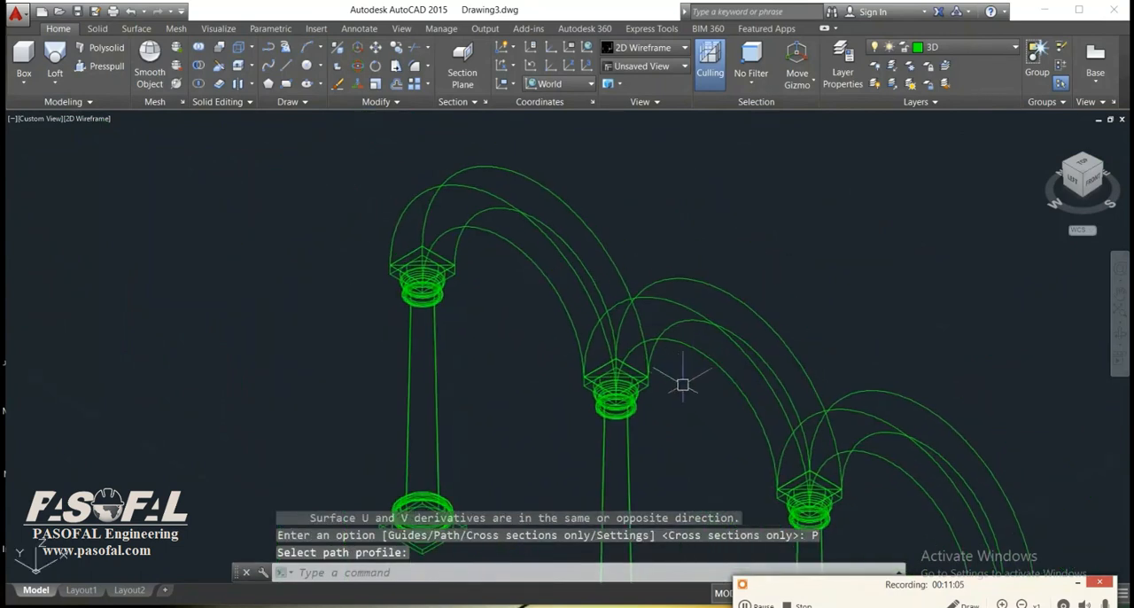
pyautogui.press('Return')
pyautogui.press('Escape')
pyautogui.press('Escape')
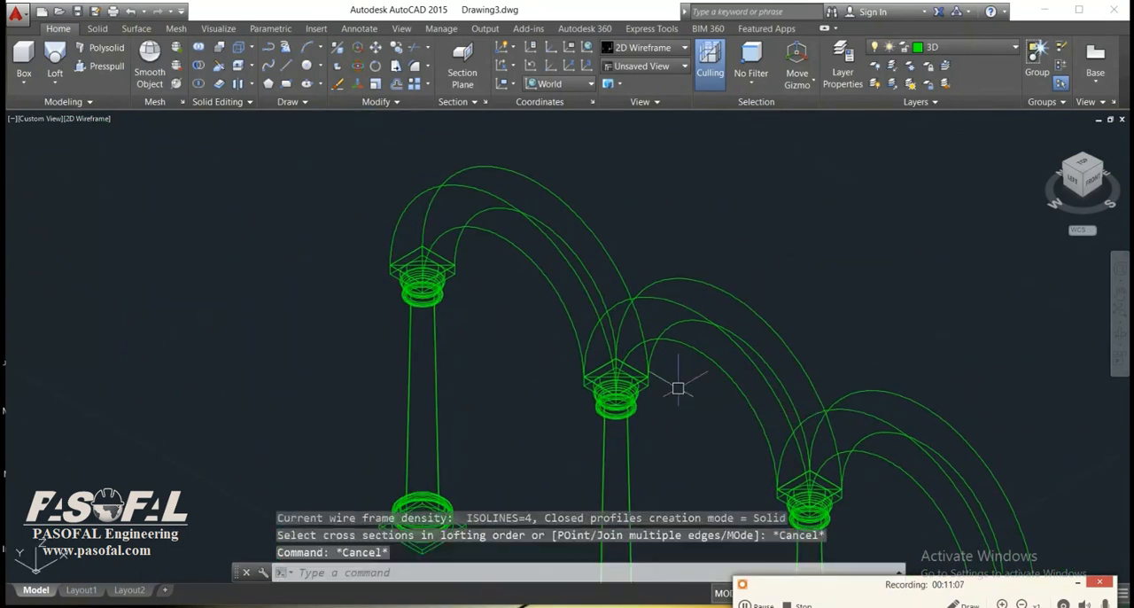
# Switch the visual style to Conceptual and orbit the model to view the arcade from its front-right side.
pyautogui.click(72, 119)
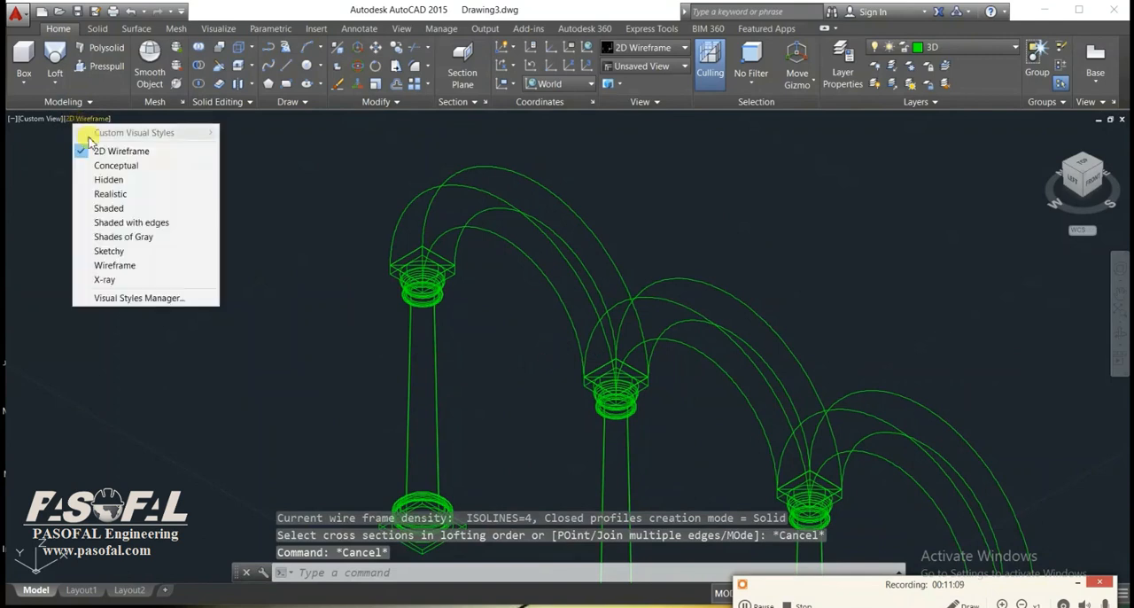
pyautogui.click(115, 169)
pyautogui.scroll(-2, 644, 401)
pyautogui.moveTo(816, 488); pyautogui.dragTo(712, 355, button='middle')
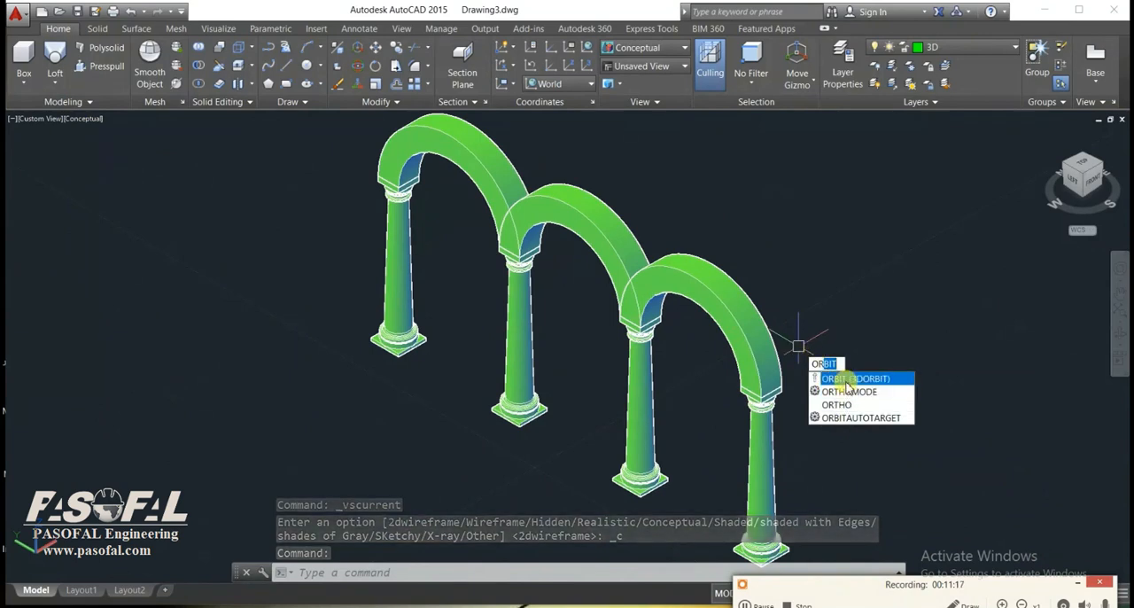
pyautogui.press('Return')
pyautogui.moveTo(808, 337); pyautogui.dragTo(588, 305)
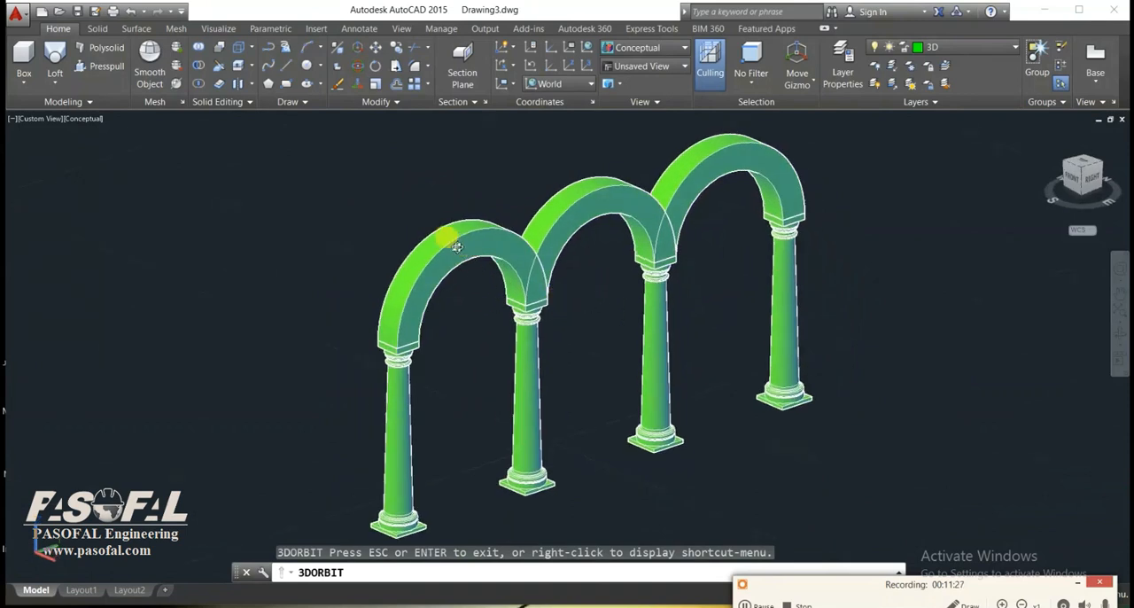
pyautogui.press('Escape')
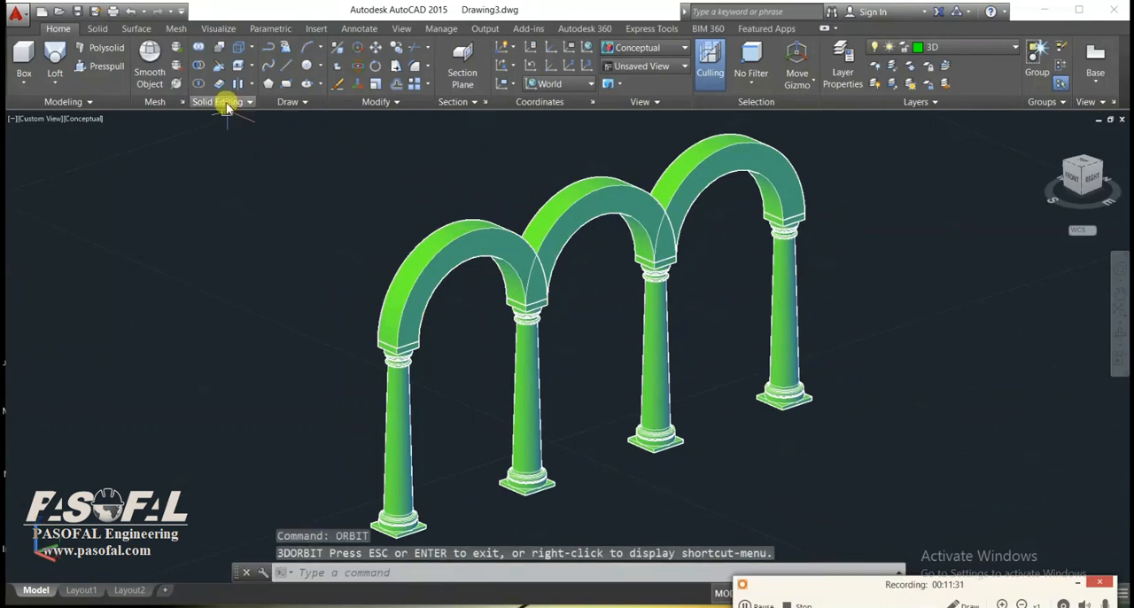
# Union the three lofted arches into a single solid.
pyautogui.click(199, 52)
pyautogui.click(438, 253)
pyautogui.click(626, 199)
pyautogui.click(673, 183)
pyautogui.press('Return')
pyautogui.scroll(-2, 677, 257)
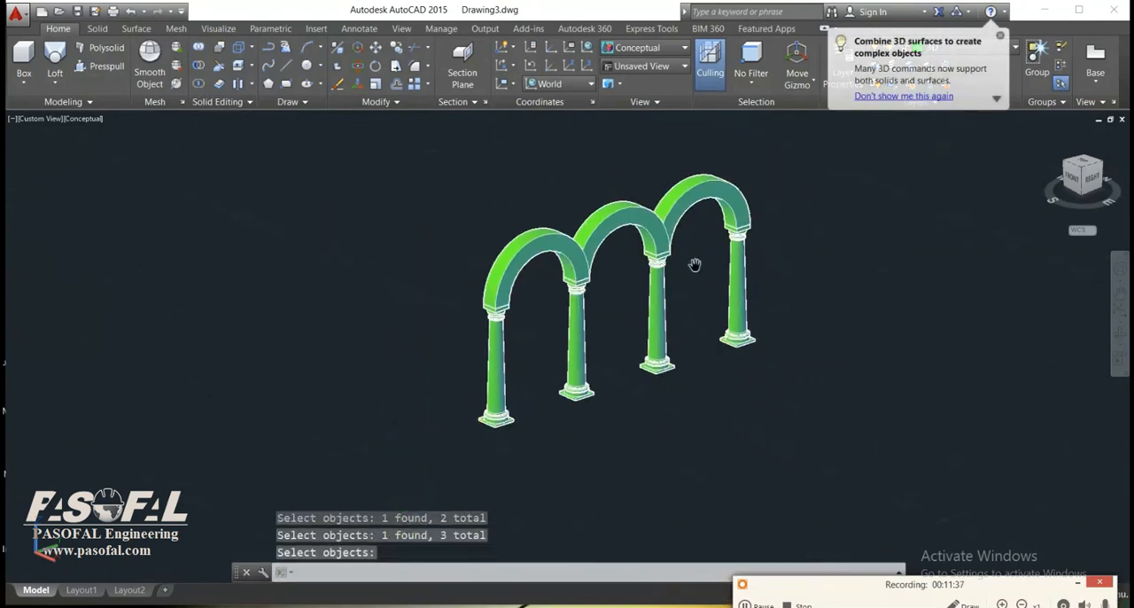
# Pick three of the columns one by one to check whether they are separate objects from the arches.
pyautogui.click(655, 314)
pyautogui.click(577, 328)
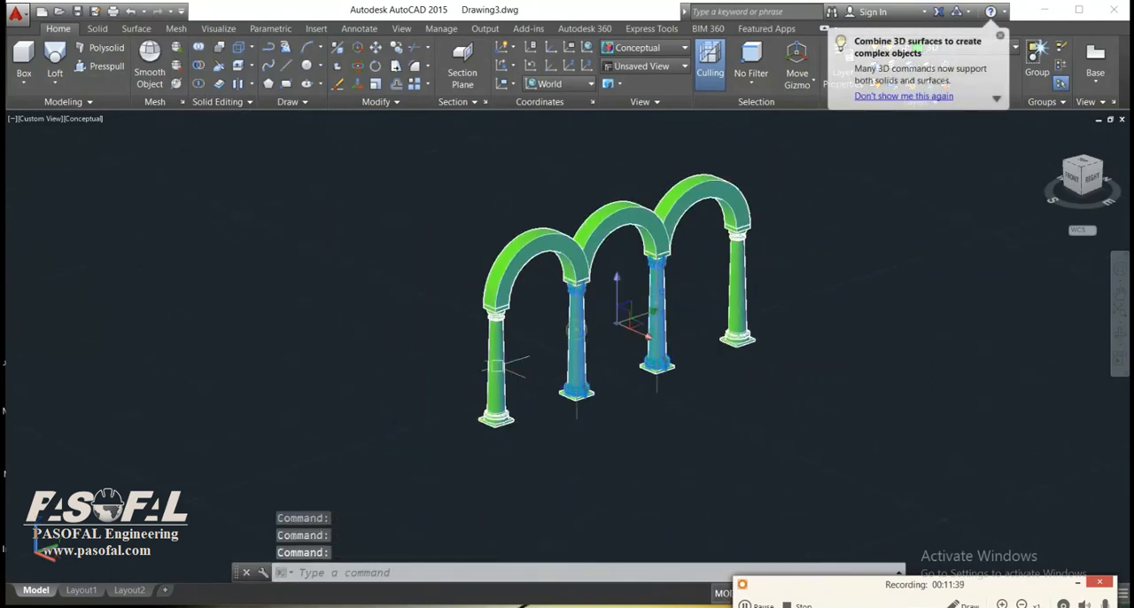
pyautogui.click(499, 366)
pyautogui.press('Escape')
# Group all the columns and arches into one unnamed group, and select it once to check the grouping.
pyautogui.scroll(-2, 737, 213)
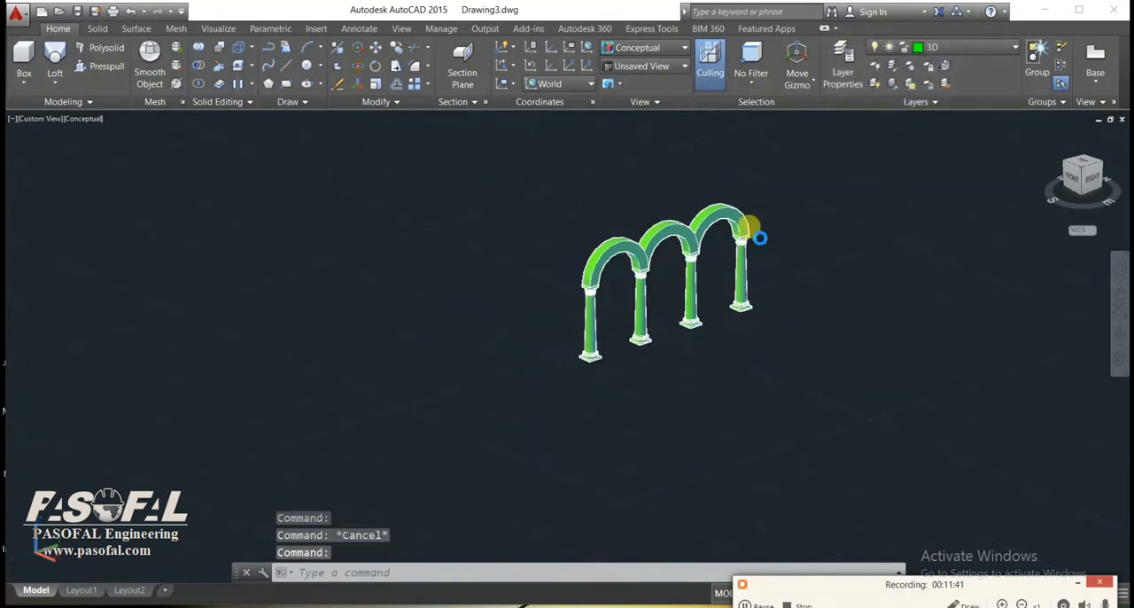
pyautogui.click(1037, 60)
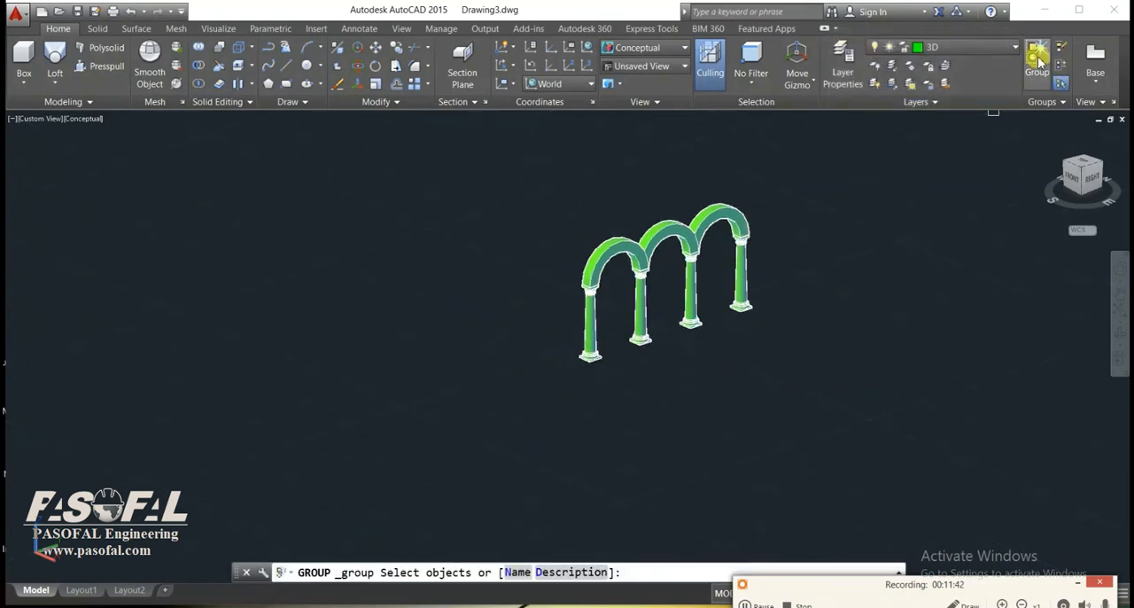
pyautogui.click(795, 168)
pyautogui.click(521, 398)
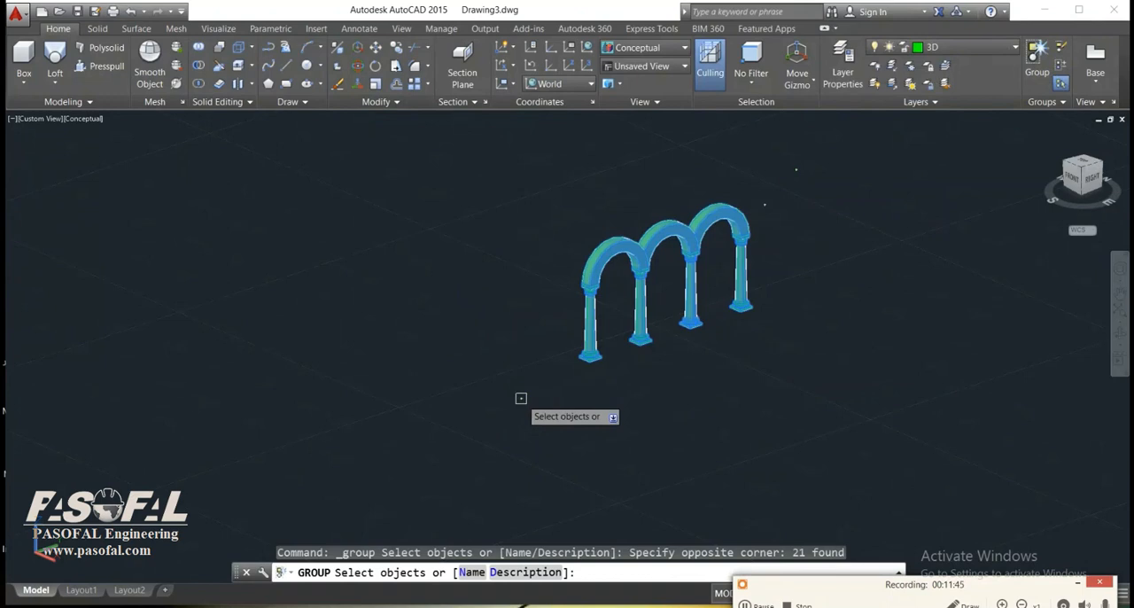
pyautogui.rightClick(521, 398)
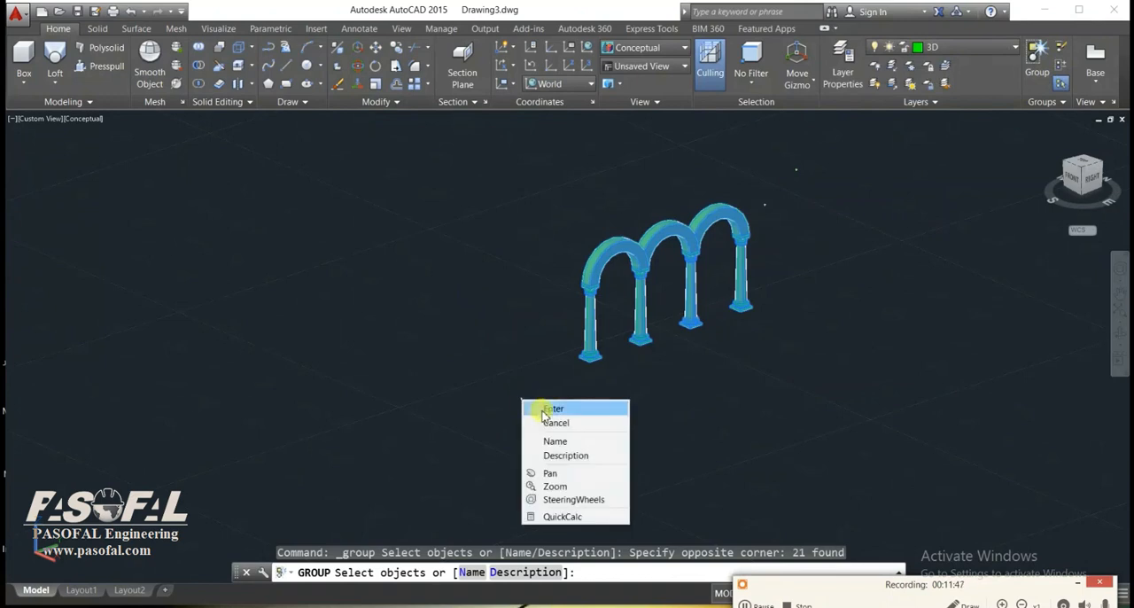
pyautogui.click(541, 406)
pyautogui.click(611, 333)
pyautogui.scroll(3, 669, 326)
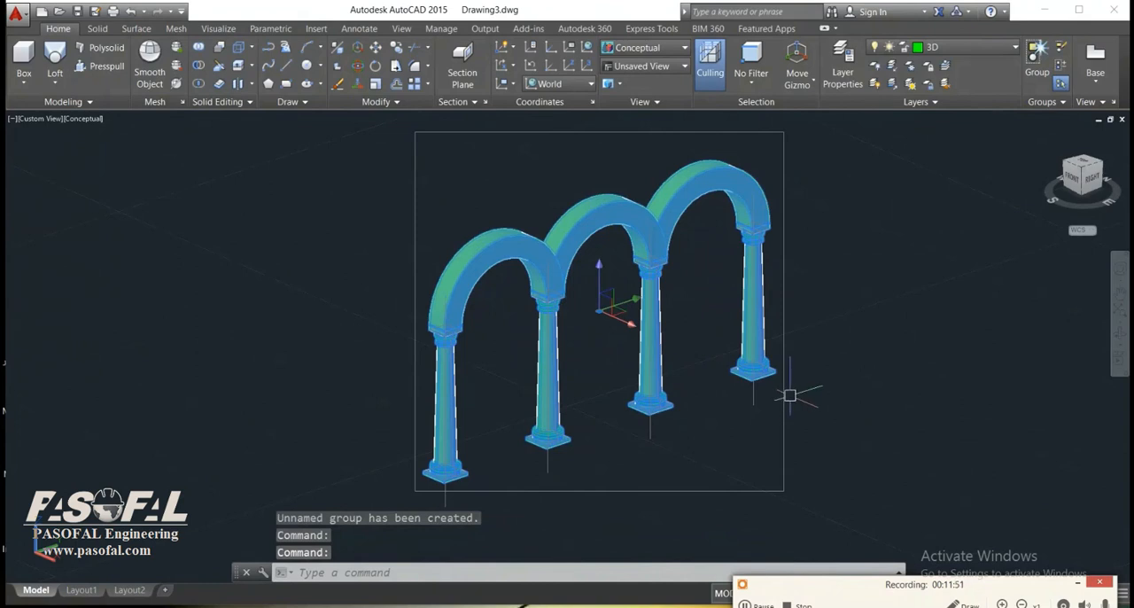
pyautogui.press('Escape')
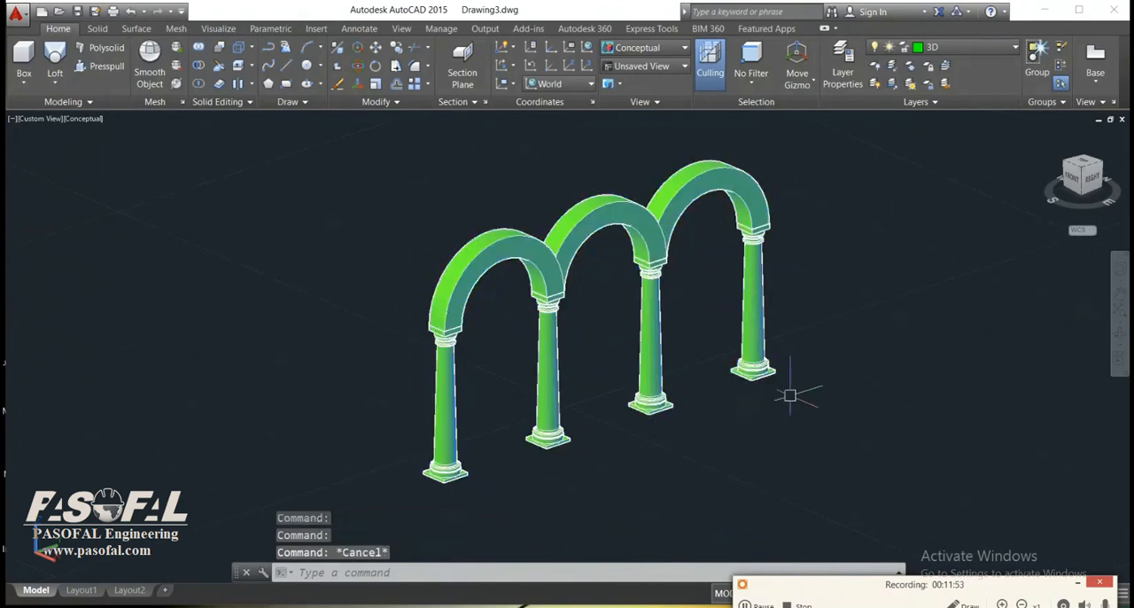